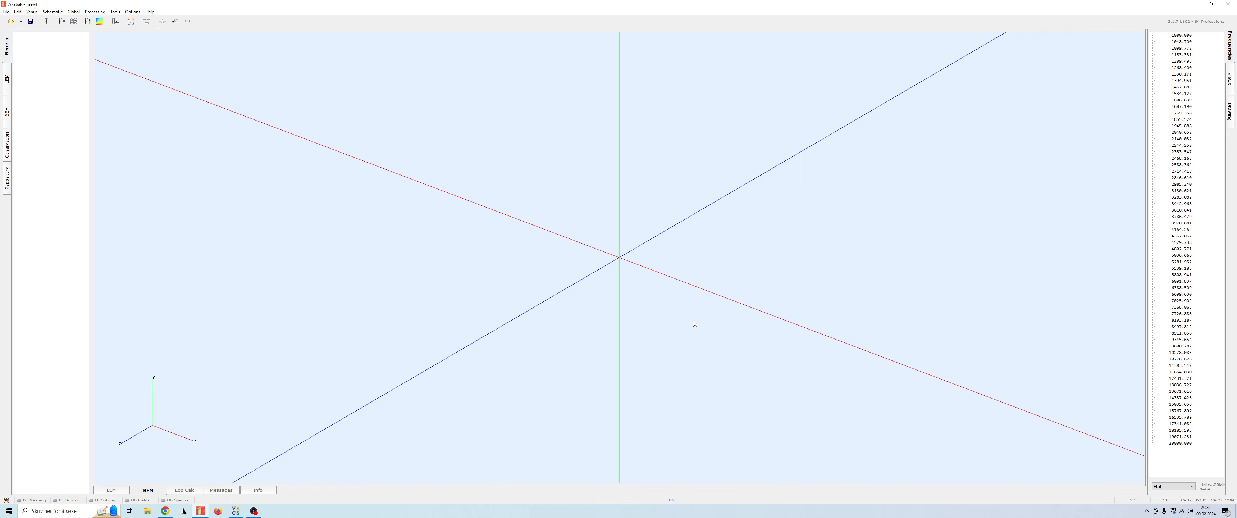
drag(697, 332, 695, 386)
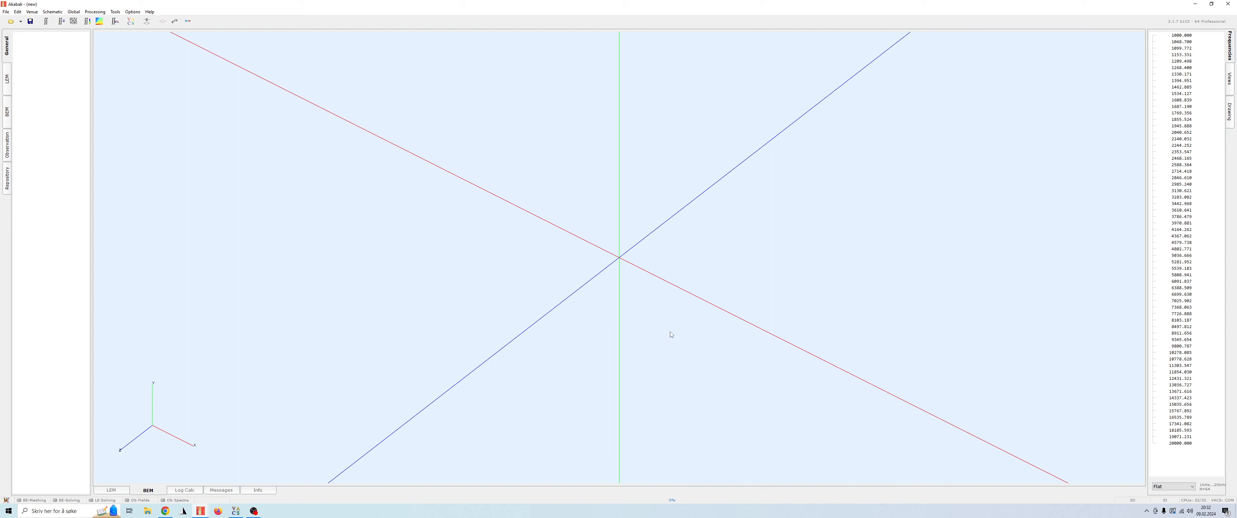
drag(639, 354, 651, 423)
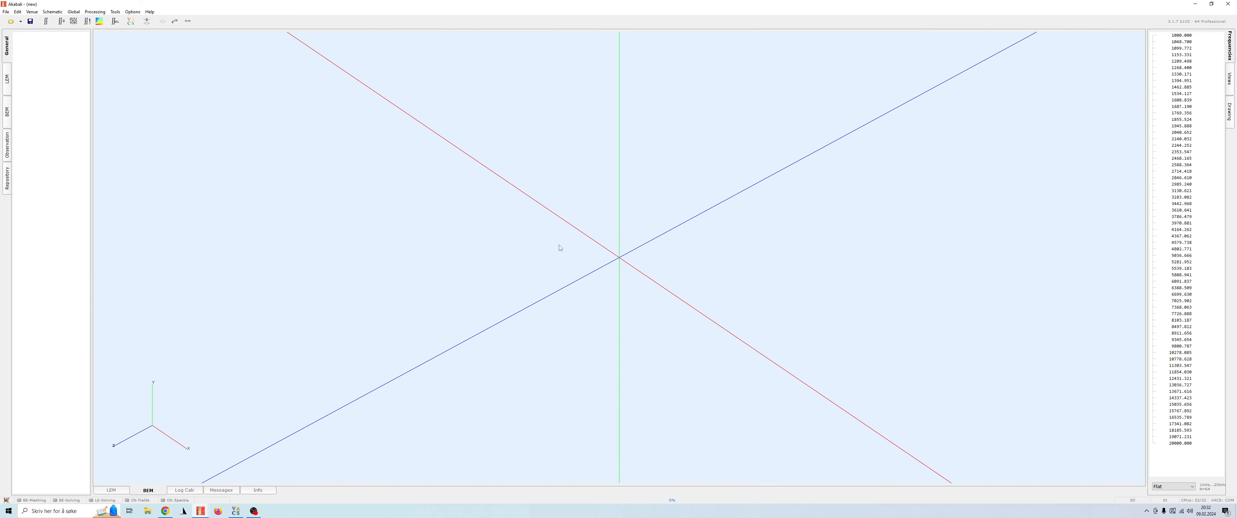
drag(649, 325, 570, 359)
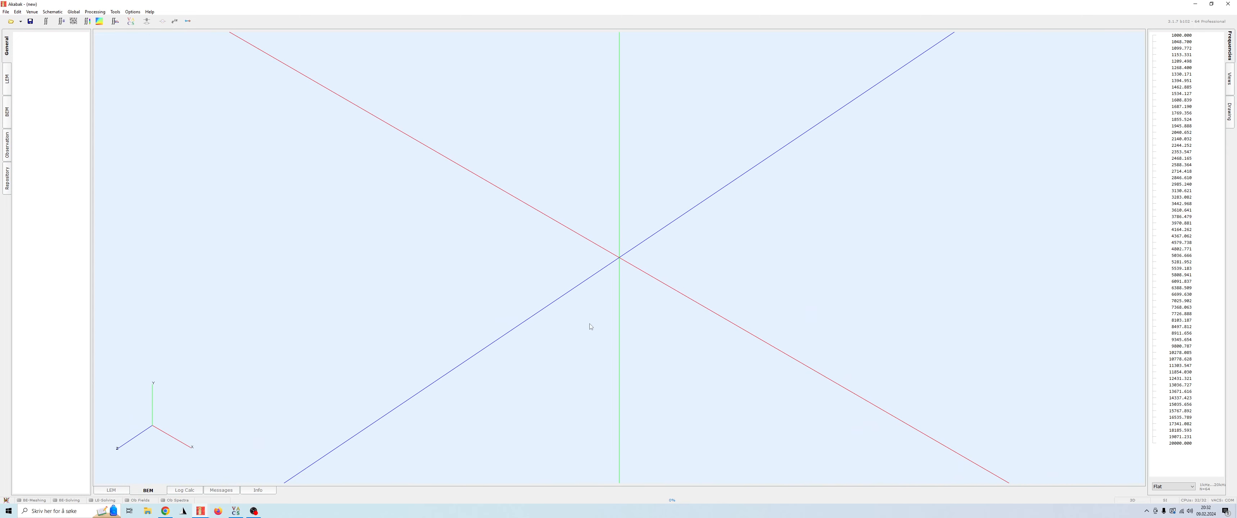
drag(330, 366, 593, 361)
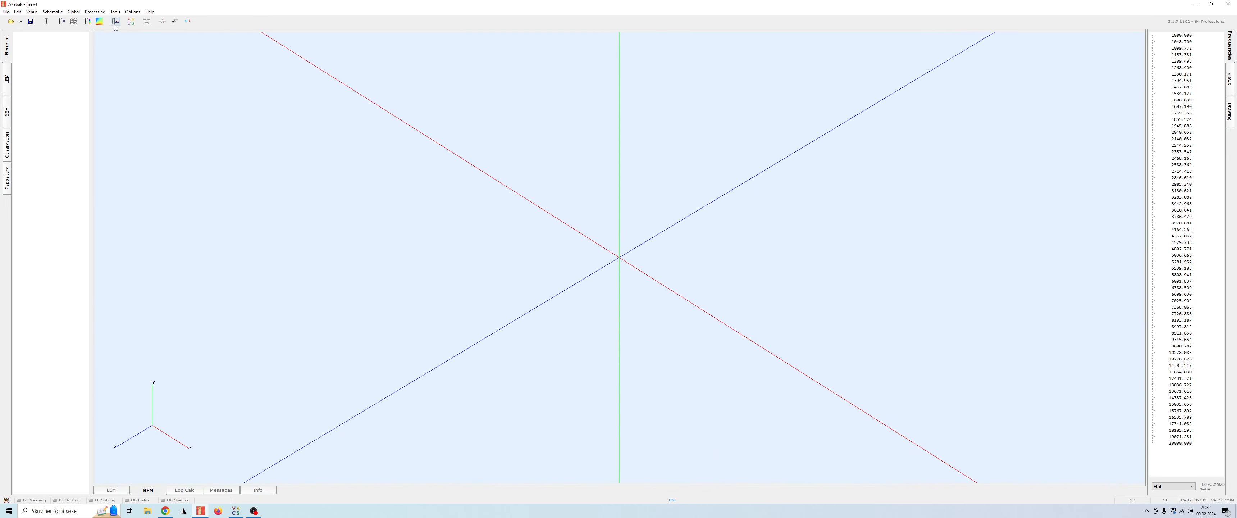
- Set the dimension in the global BEM parameters to 2D
click(74, 13)
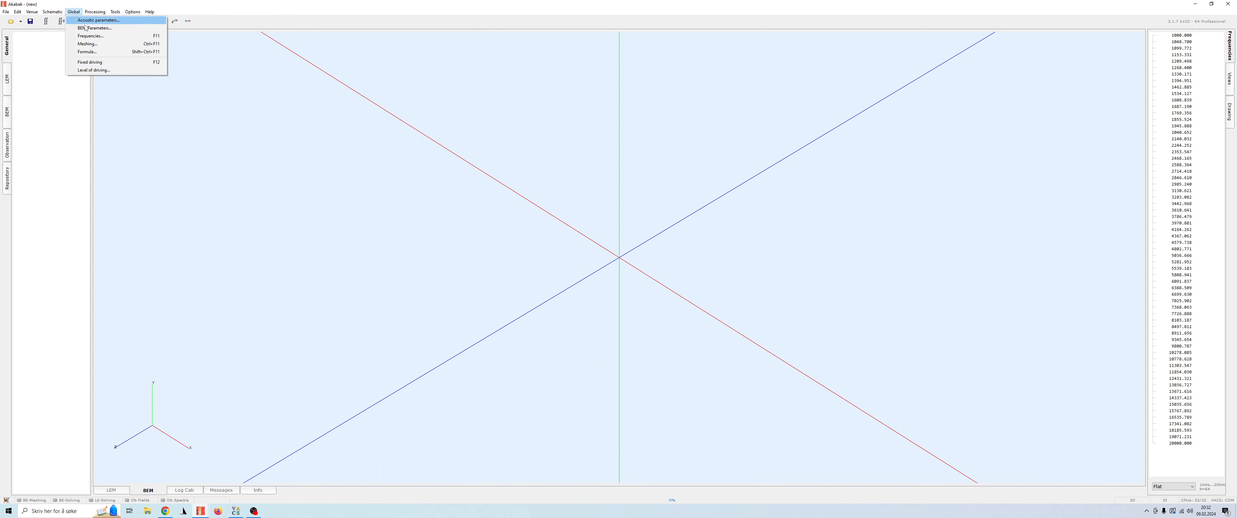
click(96, 29)
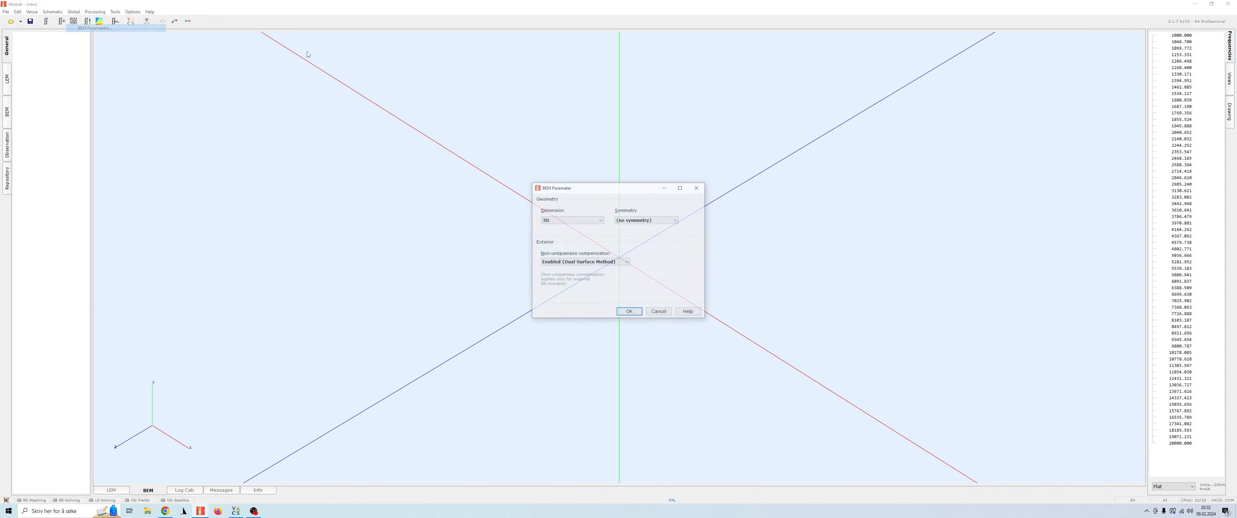
click(568, 220)
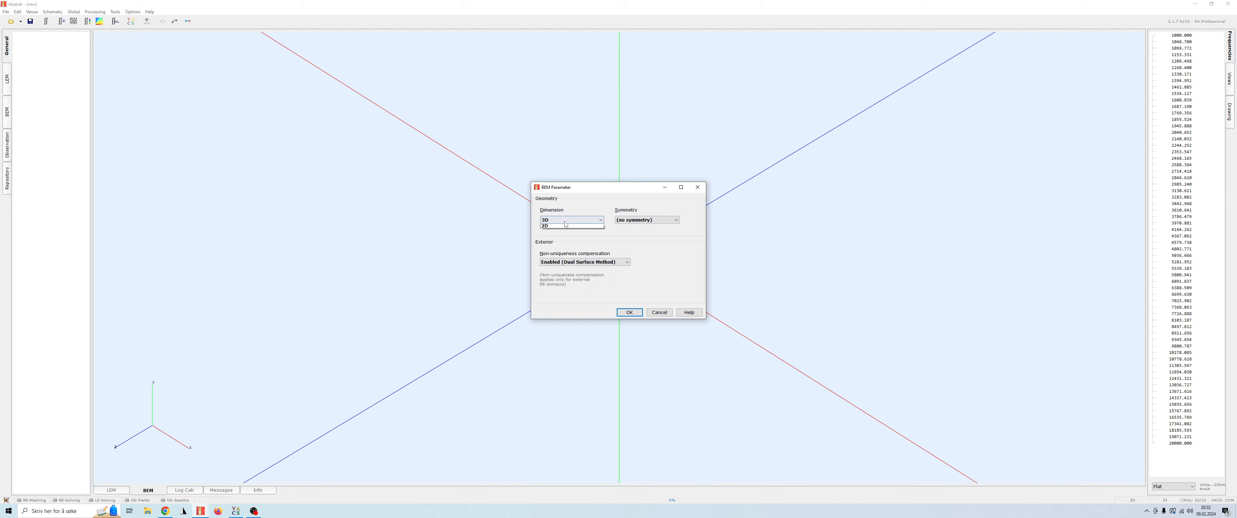
click(562, 227)
click(562, 221)
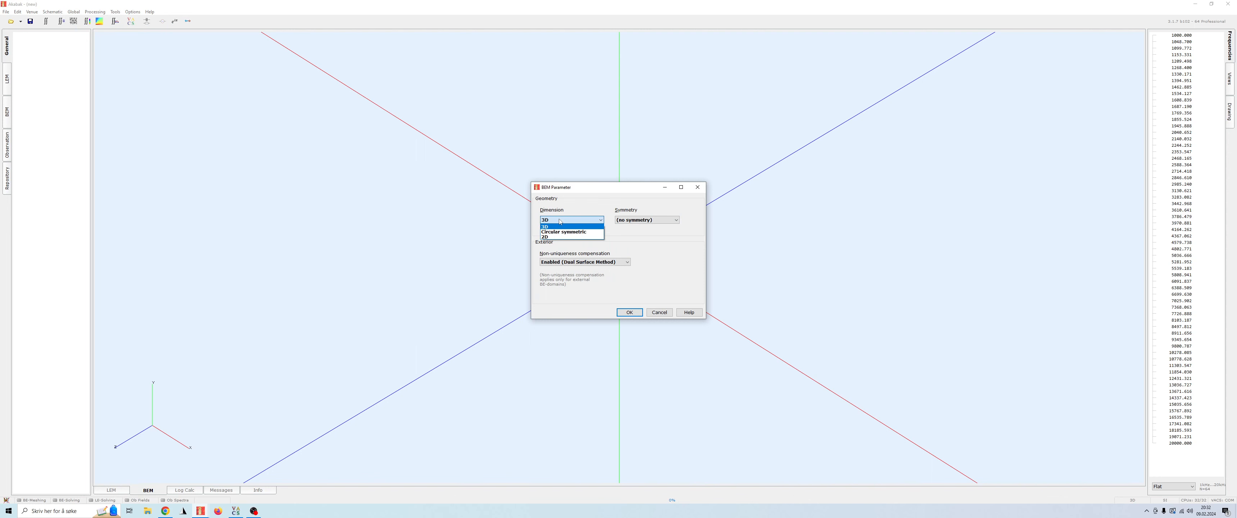
click(548, 235)
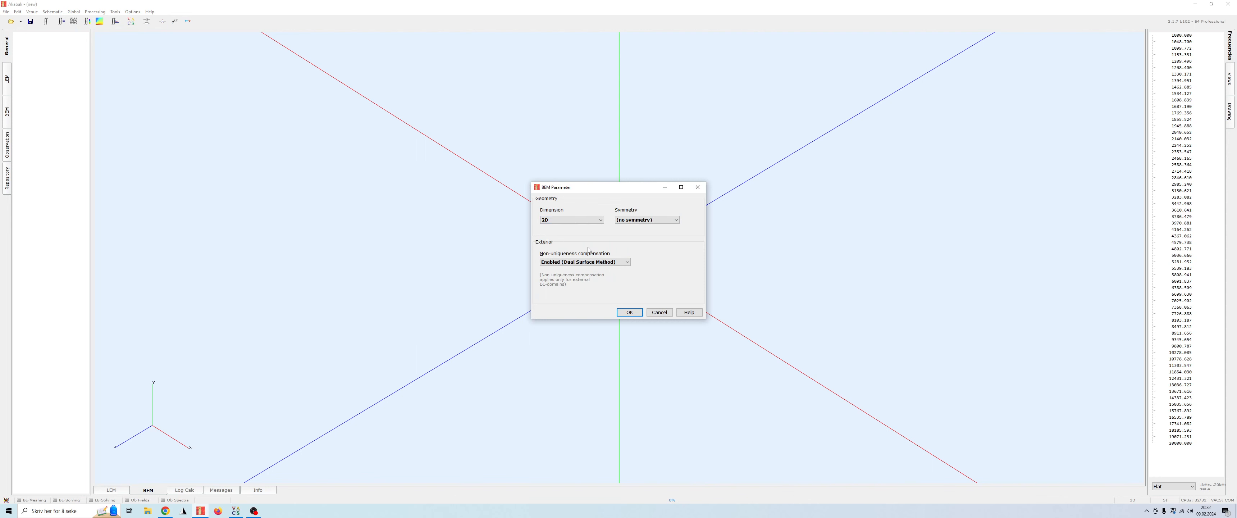
click(618, 313)
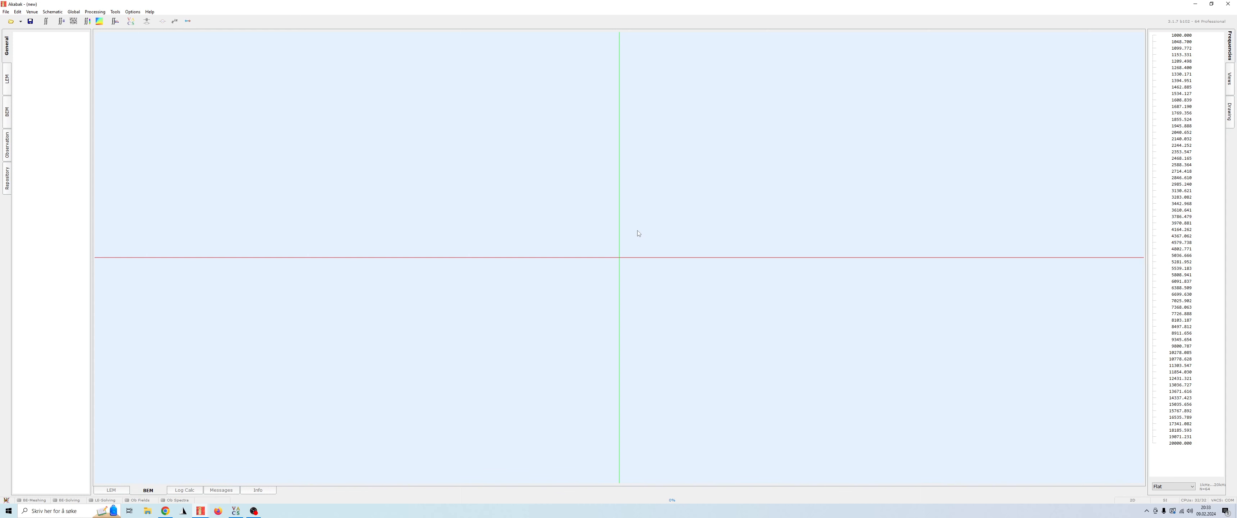
- Add a Mesh File component from the general component prototypes
click(147, 25)
drag(1099, 34, 690, 37)
drag(827, 218, 880, 249)
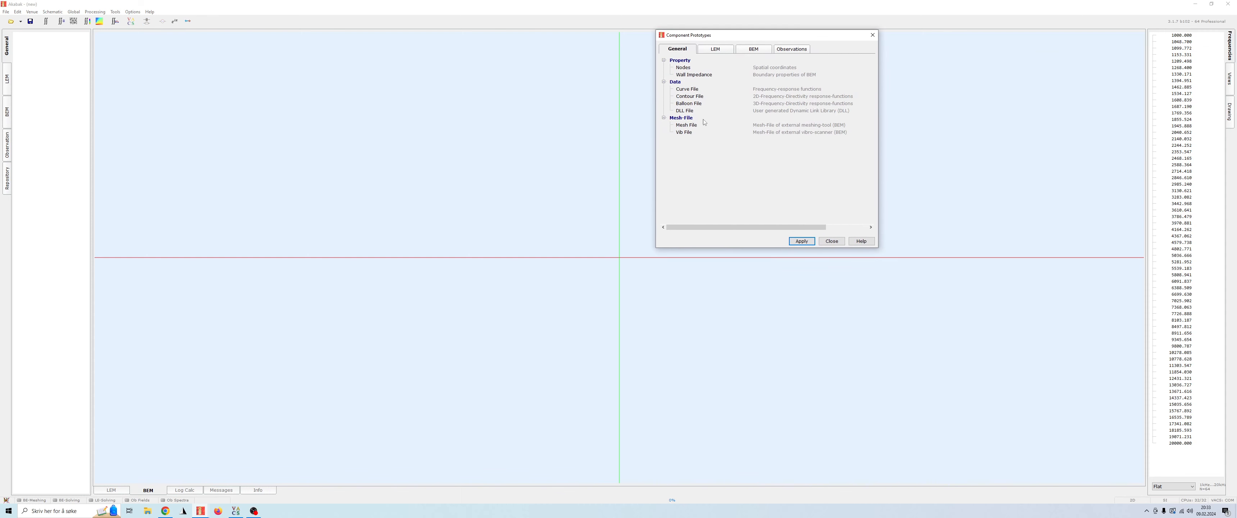
double_click(691, 126)
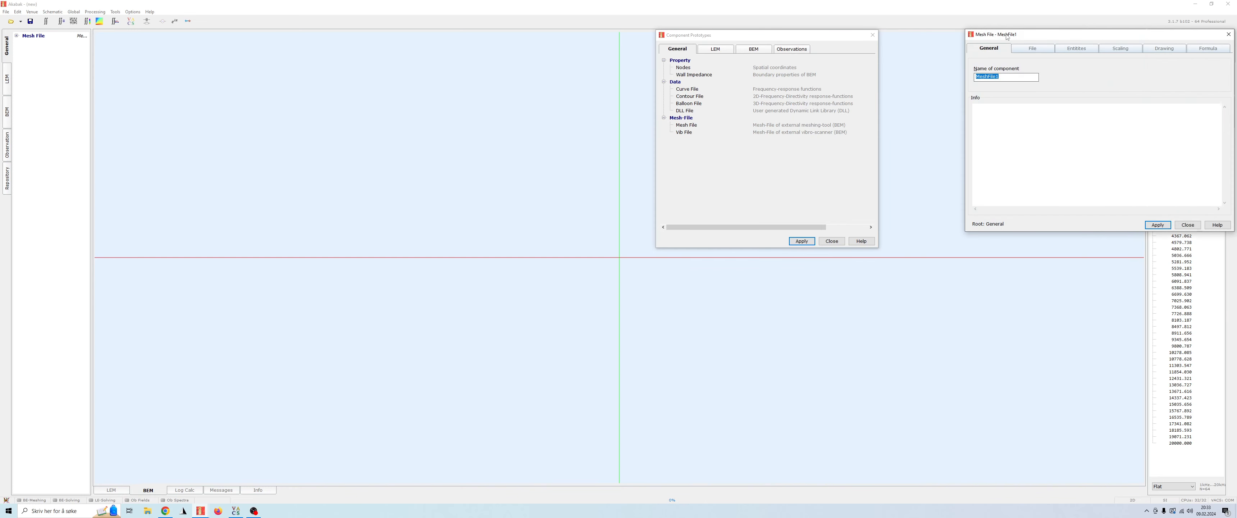
drag(1036, 33, 306, 54)
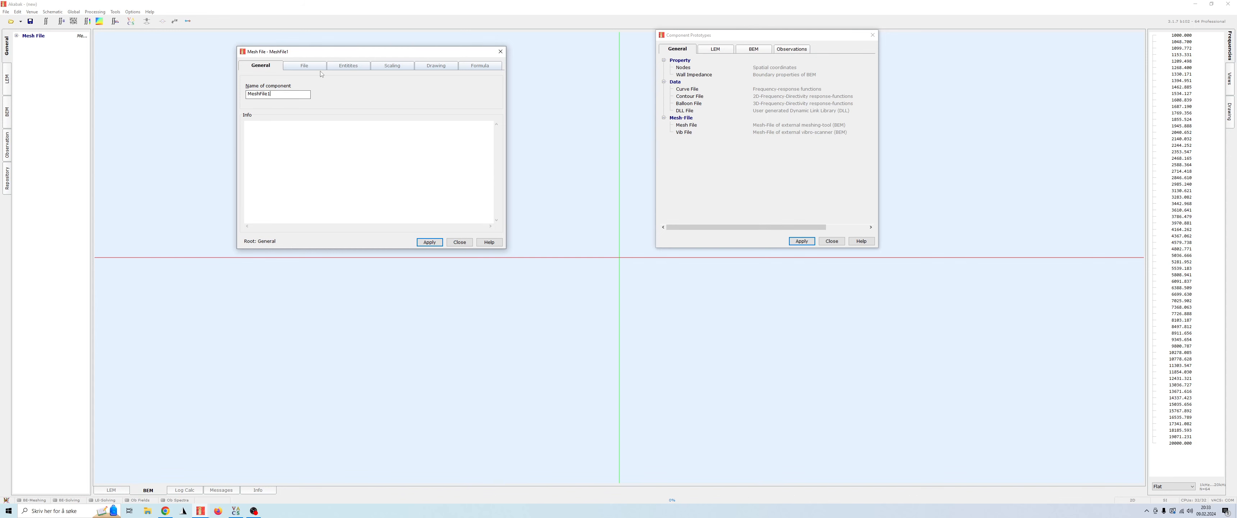
click(279, 97)
- Import the drawing "L-format rom 2D.dxf" into the mesh file component
click(304, 70)
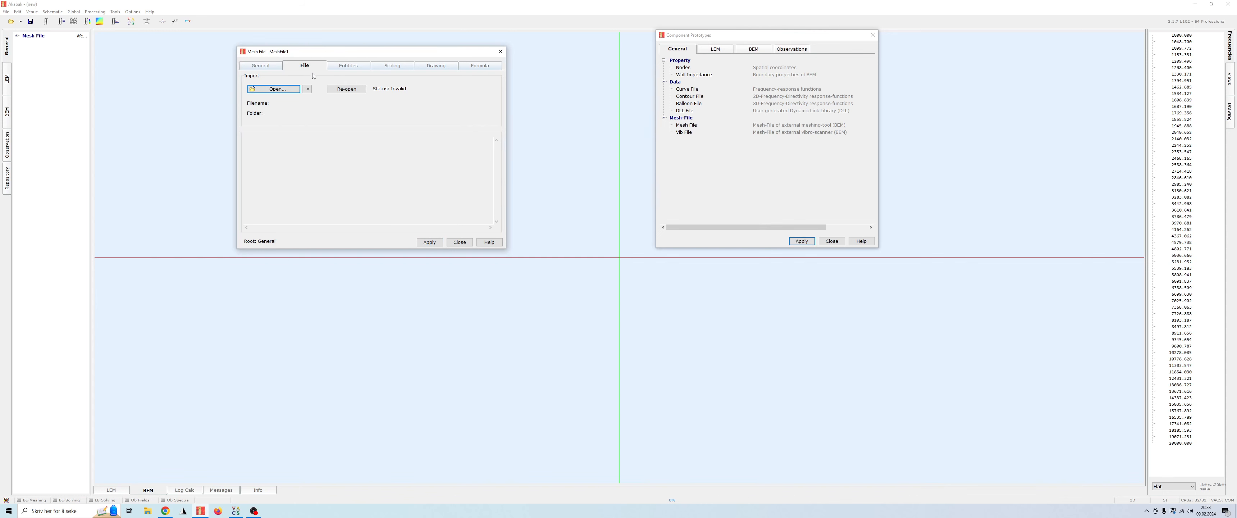
click(275, 89)
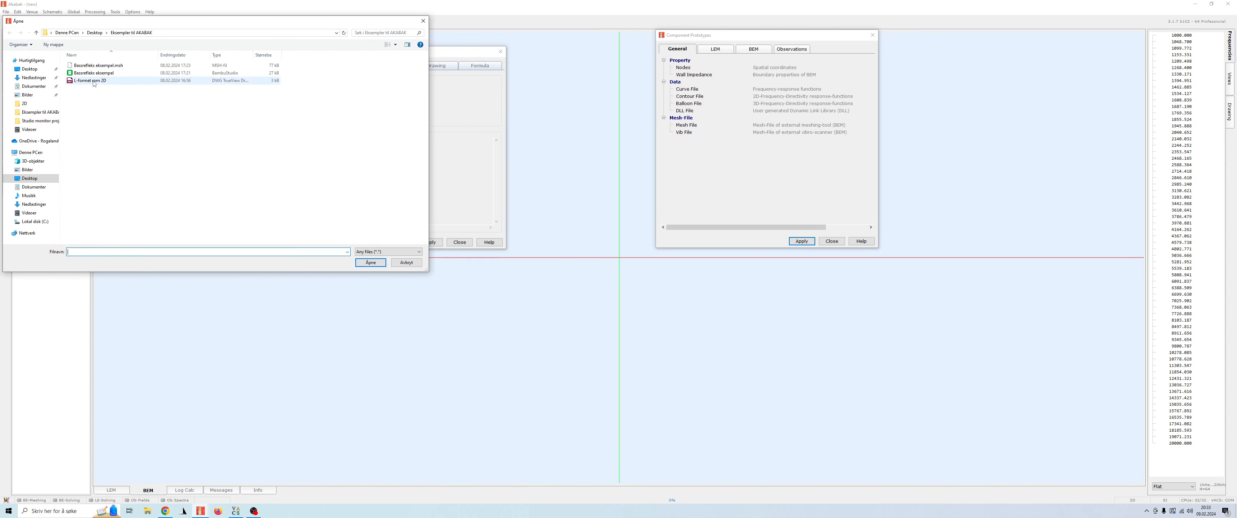
click(129, 80)
click(367, 263)
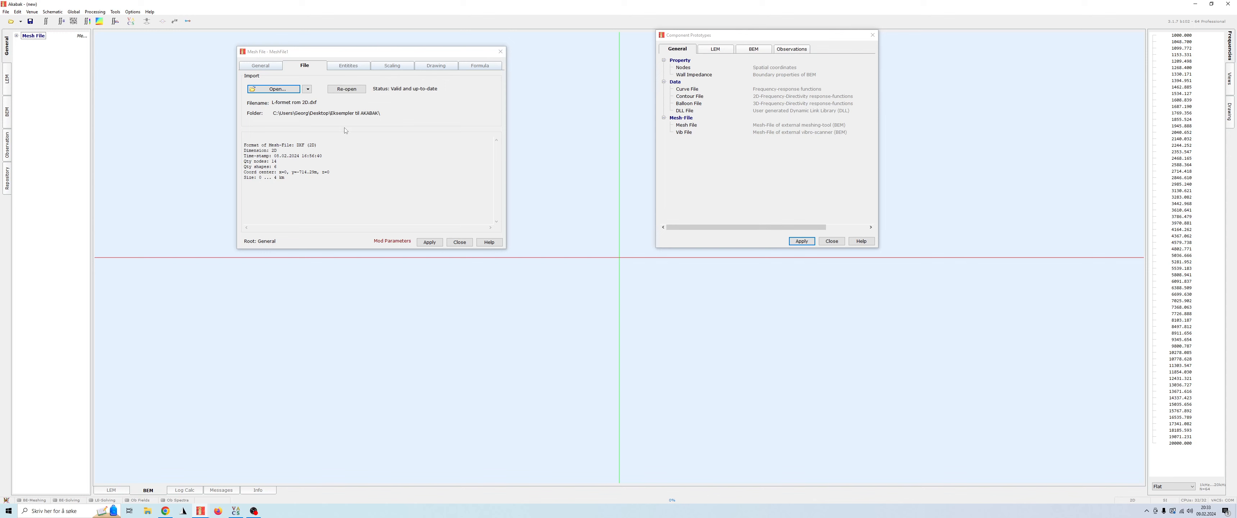
- Examine the imported mesh's format, node data and size in the file information
drag(323, 208, 246, 132)
drag(374, 196, 255, 131)
click(240, 145)
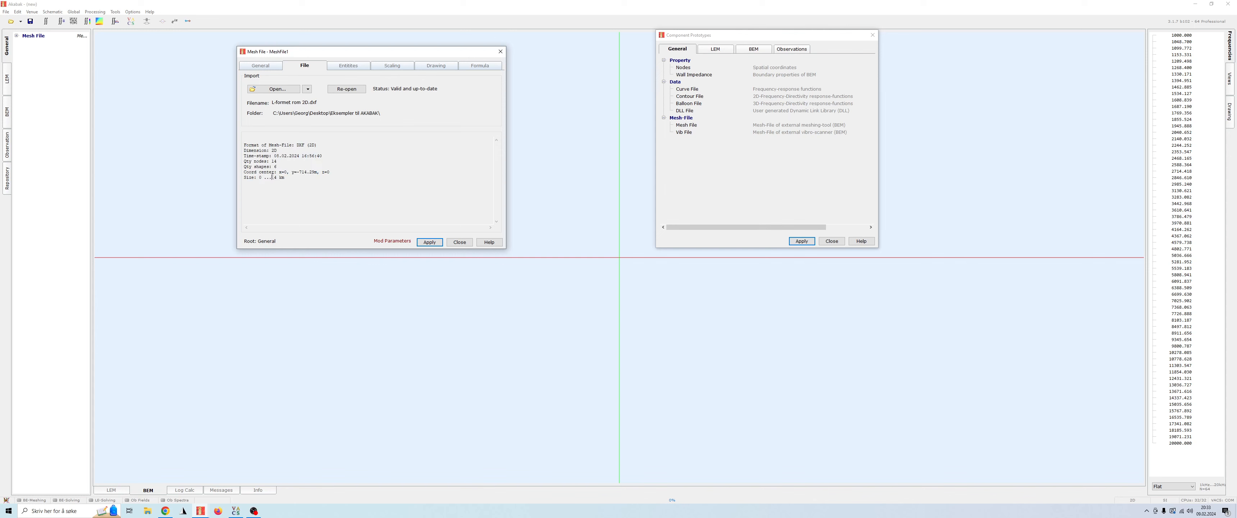
drag(272, 177, 286, 178)
click(314, 203)
drag(274, 177, 287, 178)
click(300, 190)
- Set the mesh's isotropic scaling to 1mm and apply it
click(387, 69)
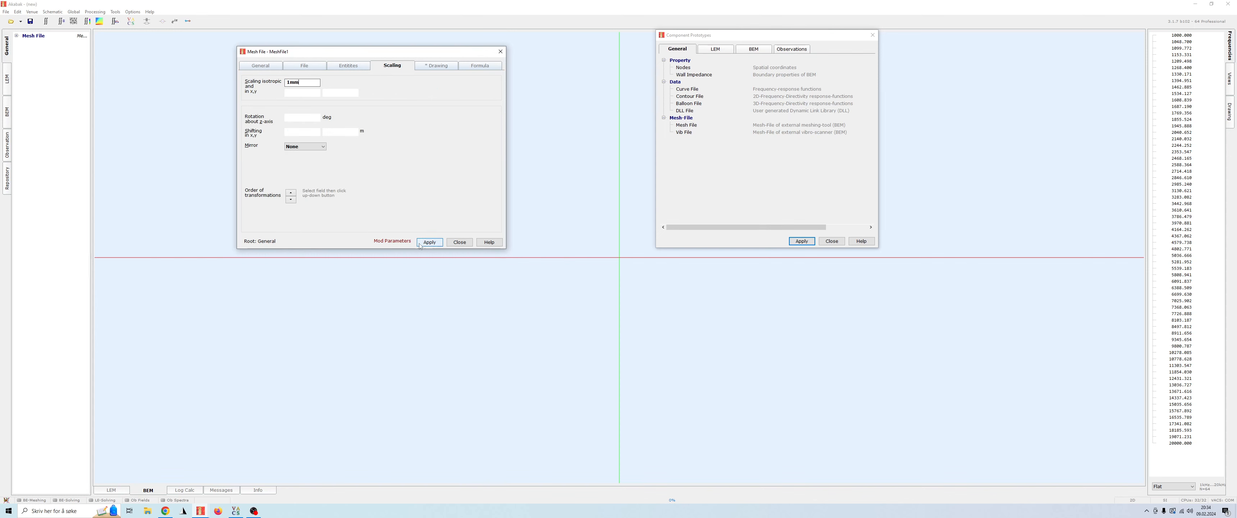
click(430, 243)
click(301, 66)
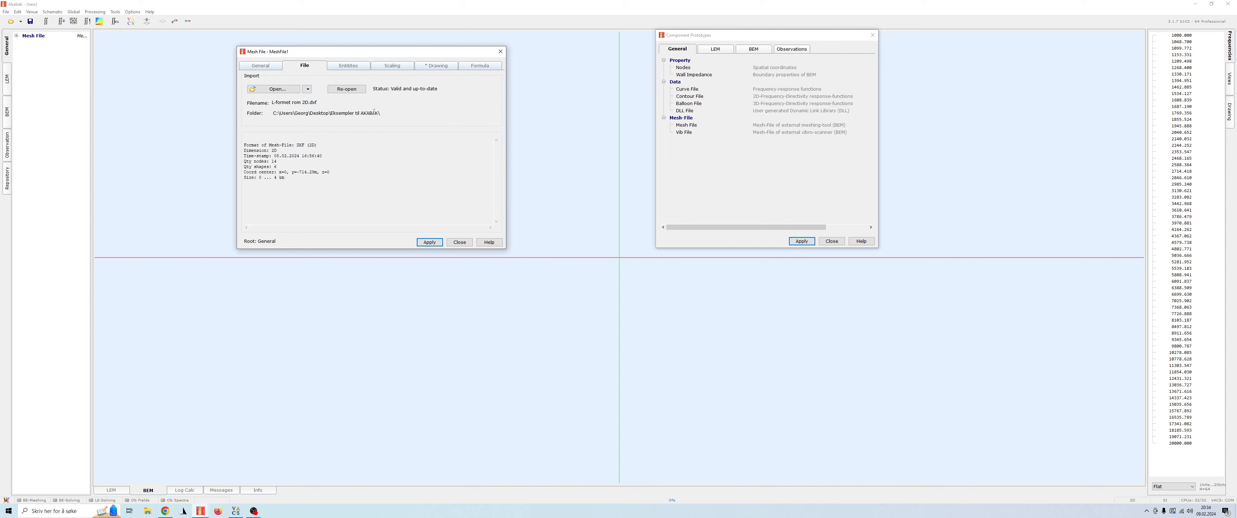
- Examine the L-shaped room outline in the mesh's drawing view, enlarging the window to show all of it
click(434, 67)
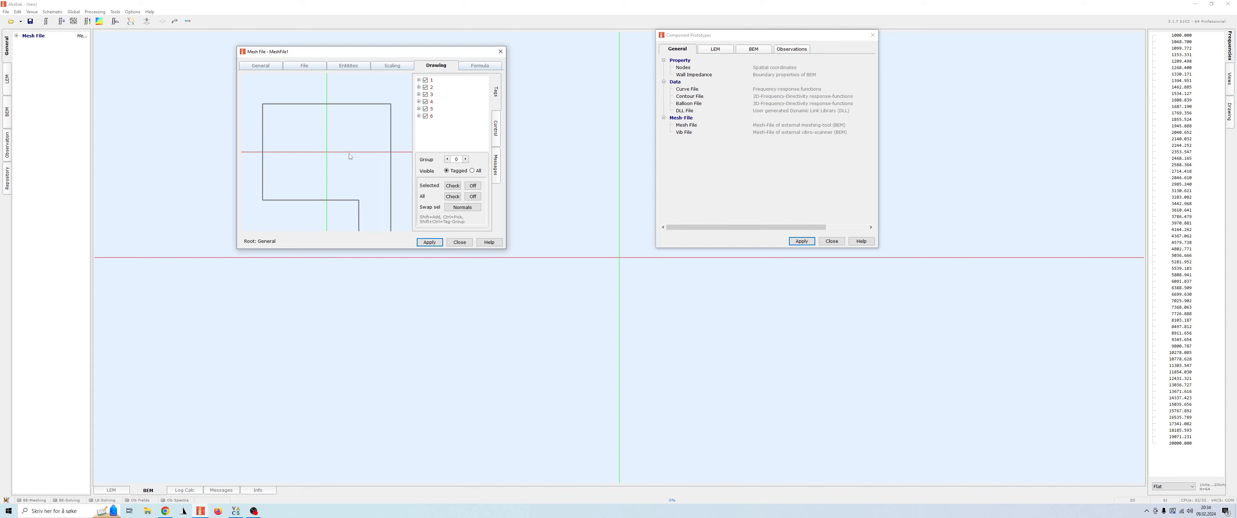
scroll(358, 173, down, 1)
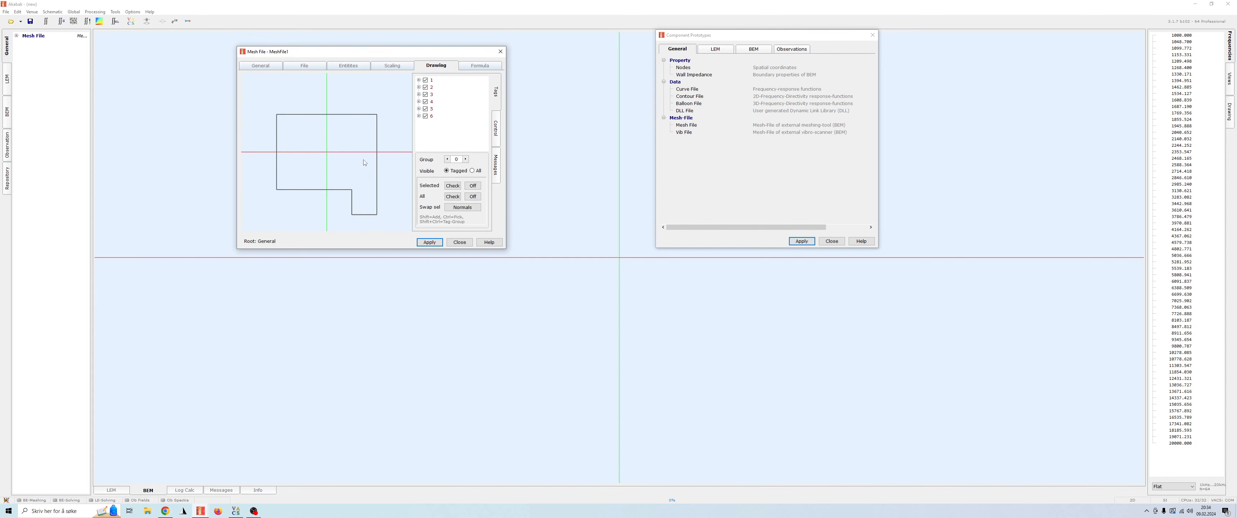
scroll(355, 182, up, 2)
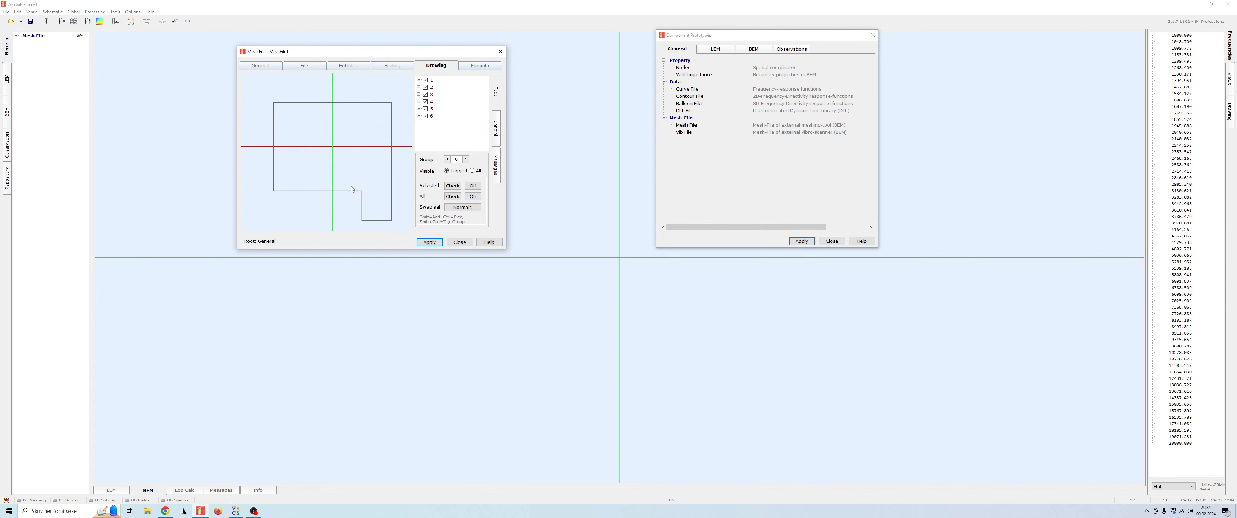
middle_drag(351, 186, 356, 173)
drag(508, 250, 836, 429)
drag(568, 55, 519, 31)
scroll(533, 124, up, 1)
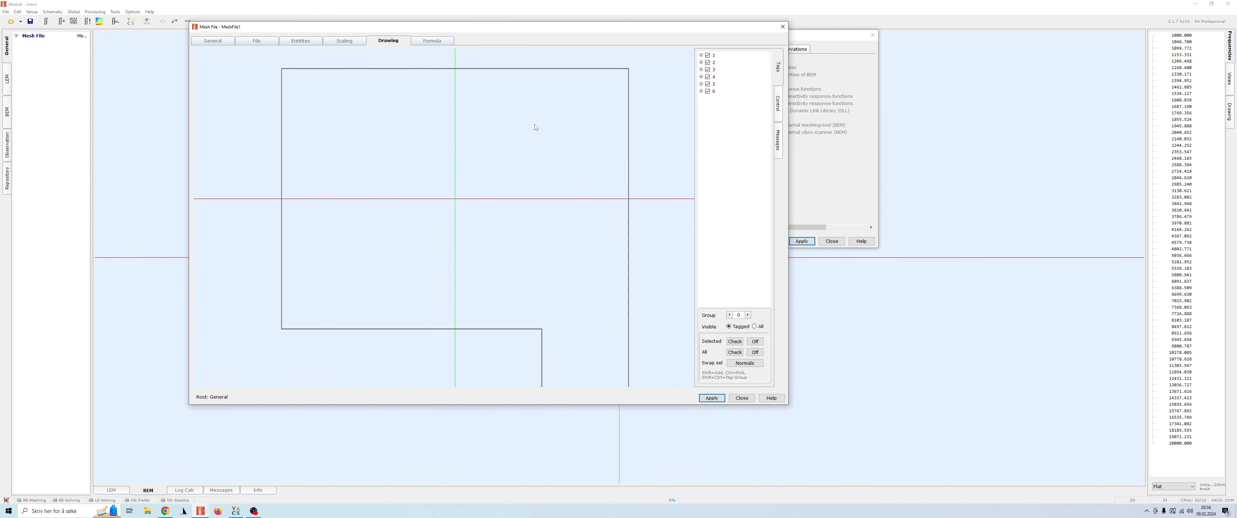
scroll(504, 176, down, 3)
middle_drag(525, 218, 535, 212)
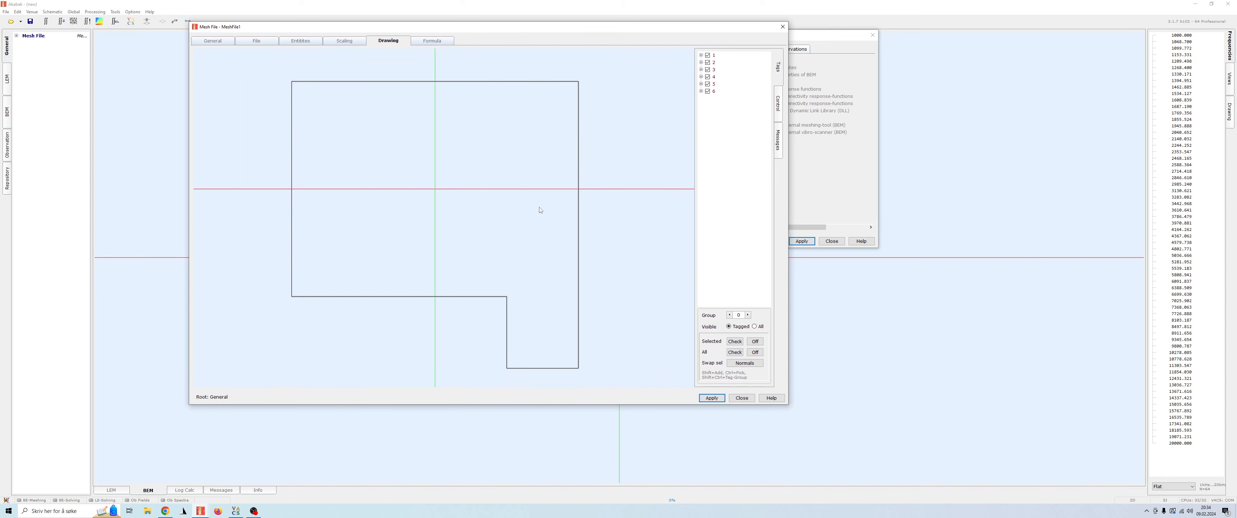
scroll(540, 207, down, 1)
drag(738, 108, 721, 55)
click(741, 131)
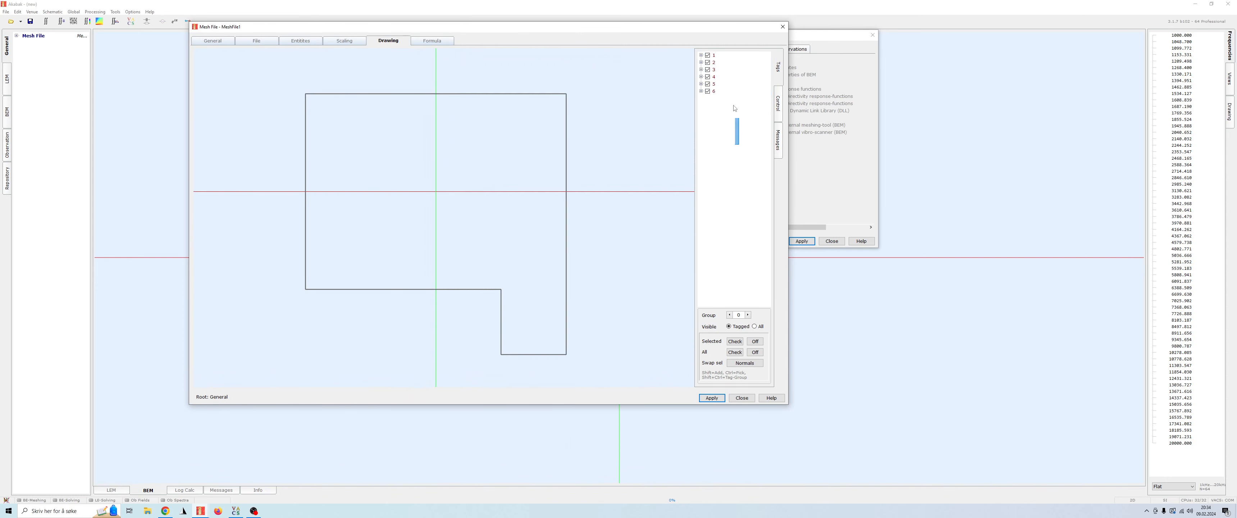
- Inspect the individual wall elements around the narrow part of the room outline, and close the mesh file settings
click(567, 327)
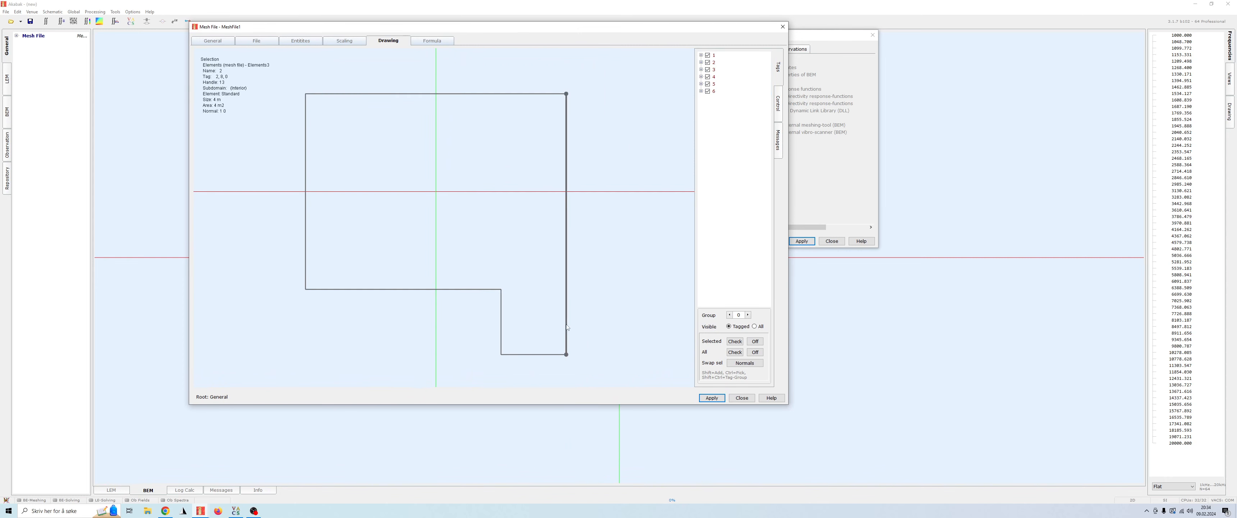
click(529, 355)
click(504, 324)
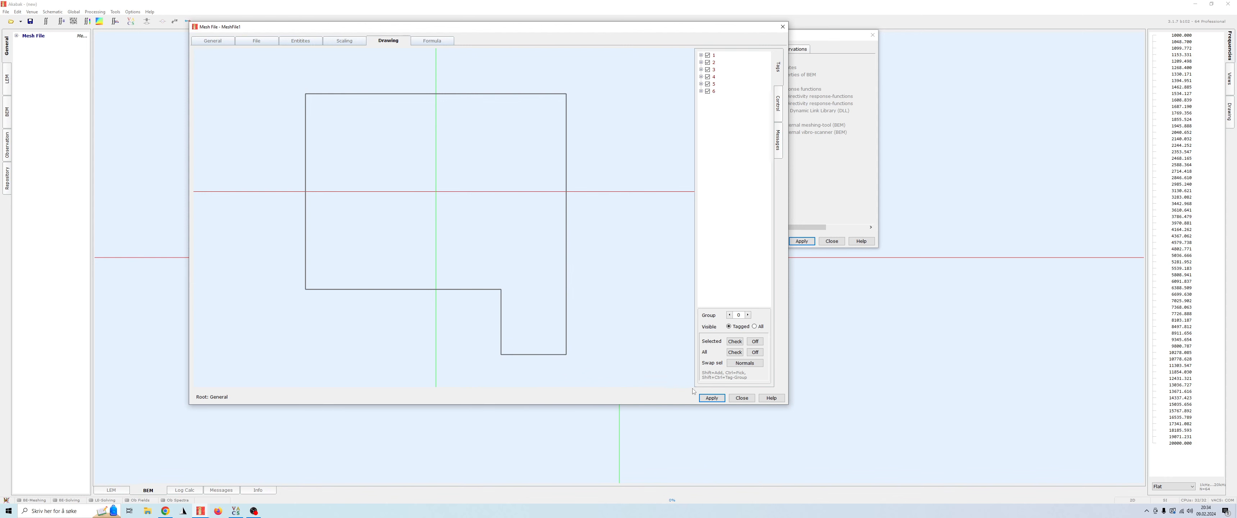
click(742, 398)
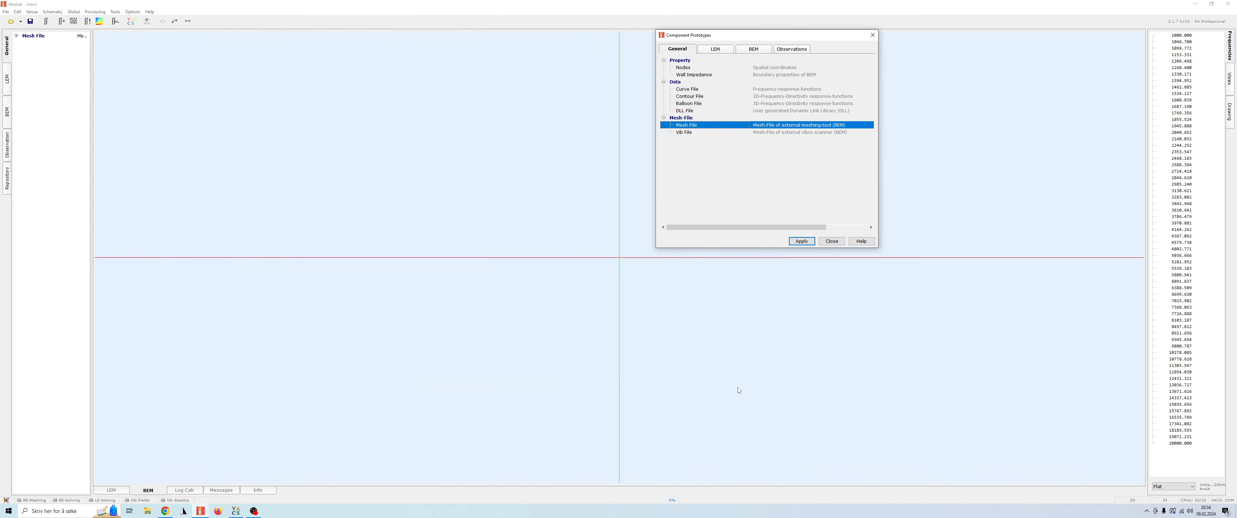
- Add a Wall Impedance component from the general component prototypes
drag(741, 36, 967, 47)
click(917, 83)
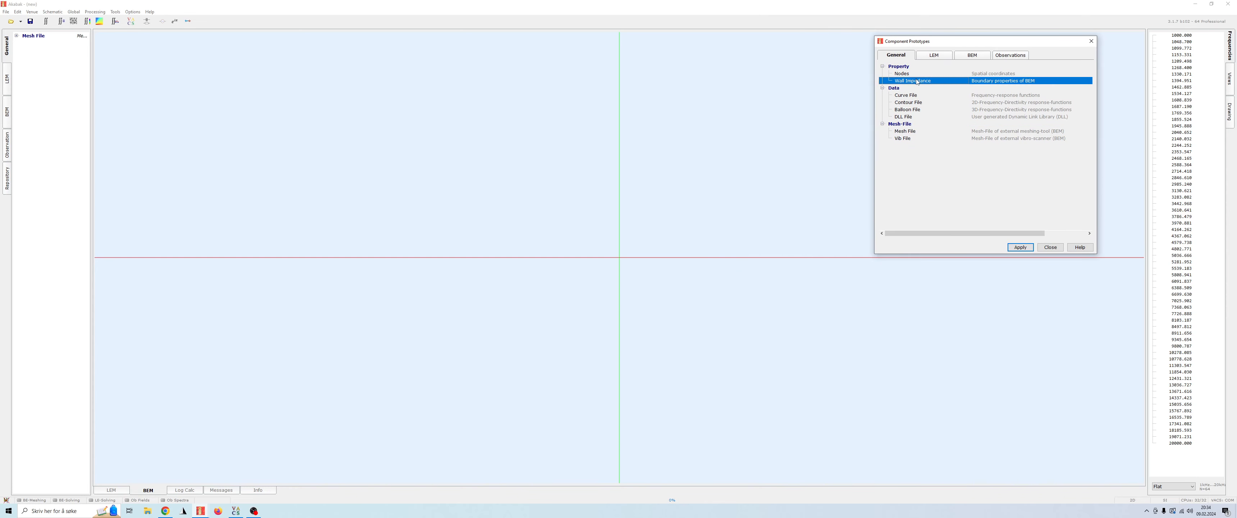
double_click(924, 83)
drag(1121, 39, 797, 121)
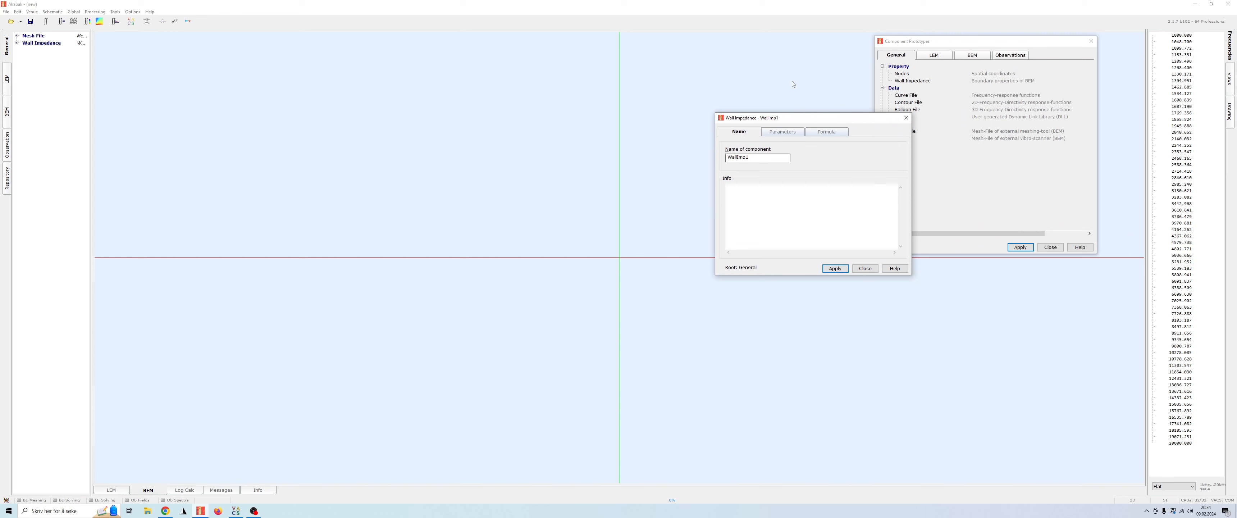
- Specify the wall impedance as Damping with a value of 0.1 and apply it
click(782, 131)
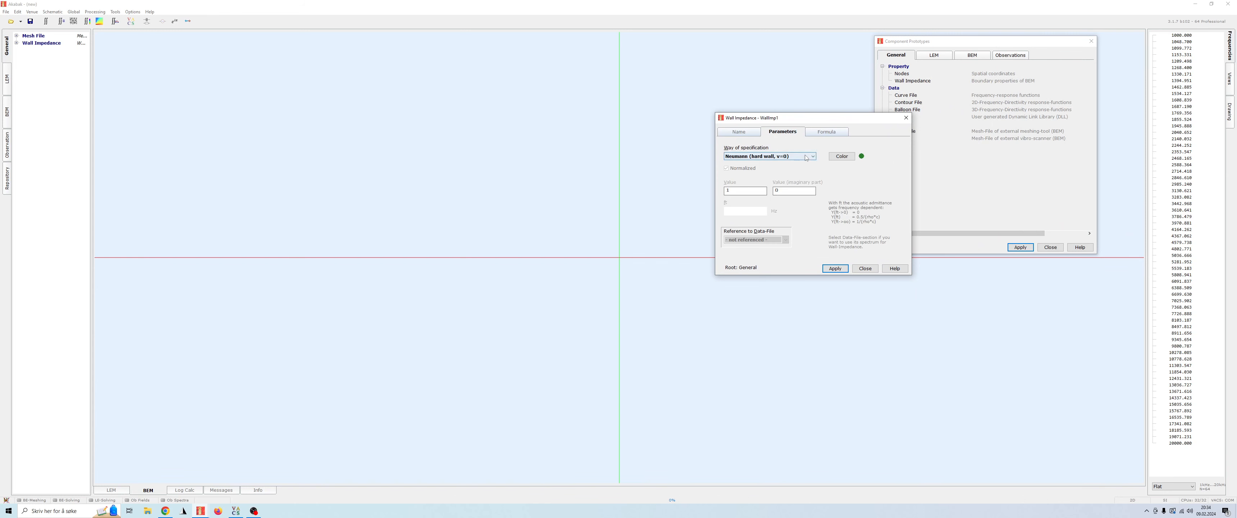
click(748, 156)
click(749, 174)
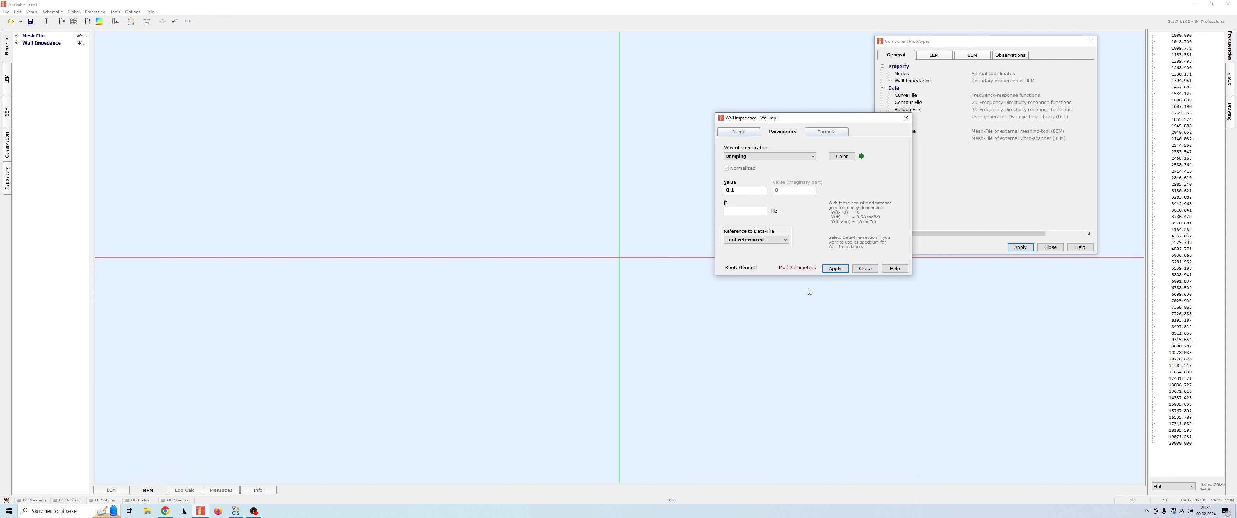
click(835, 268)
- Check the wall impedance component's name and close its settings
click(741, 133)
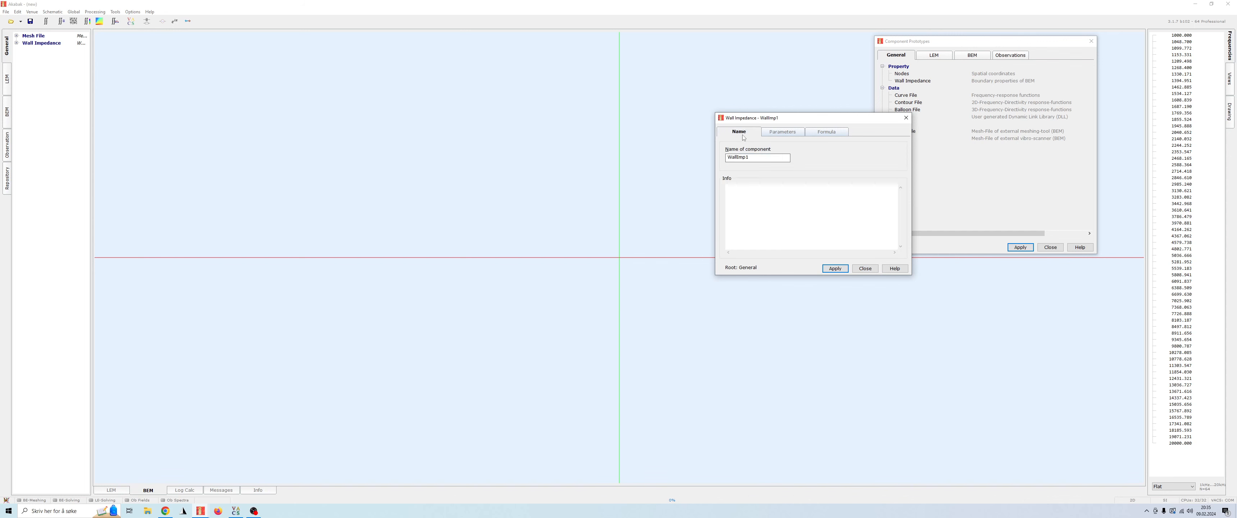
double_click(766, 159)
click(768, 157)
double_click(763, 158)
drag(759, 157, 726, 159)
click(760, 159)
double_click(761, 160)
click(784, 159)
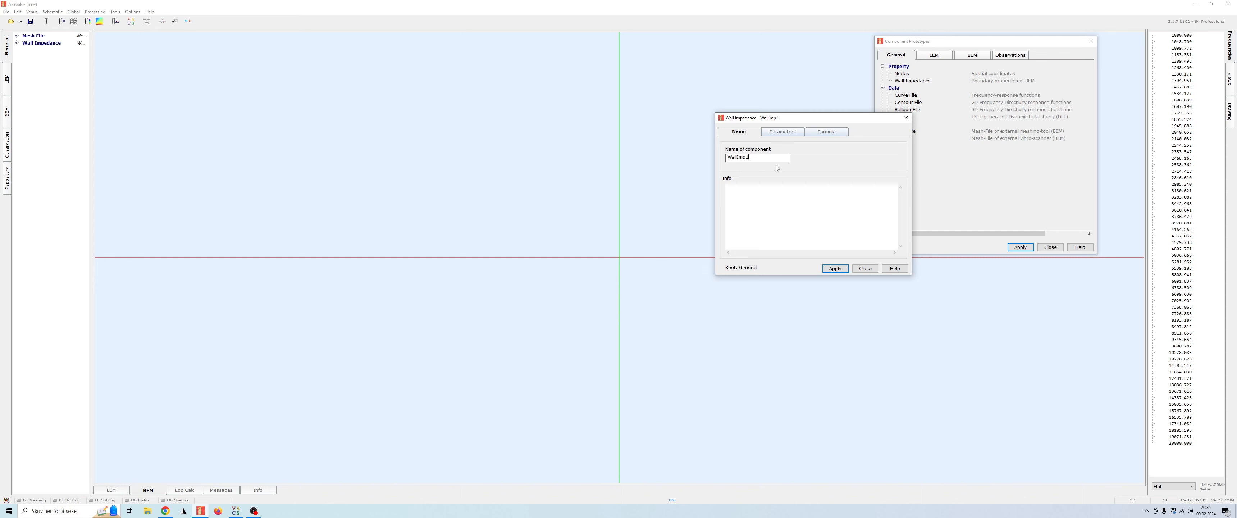
click(862, 269)
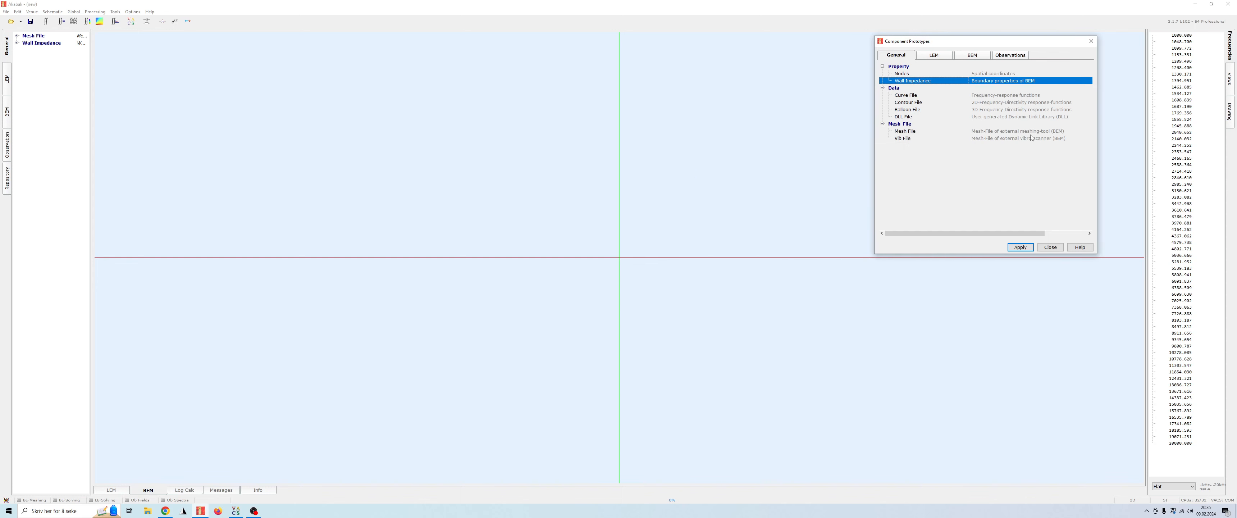
- Add a SUBDOMAIN component from the BEM component prototypes and enlarge its settings window
click(970, 57)
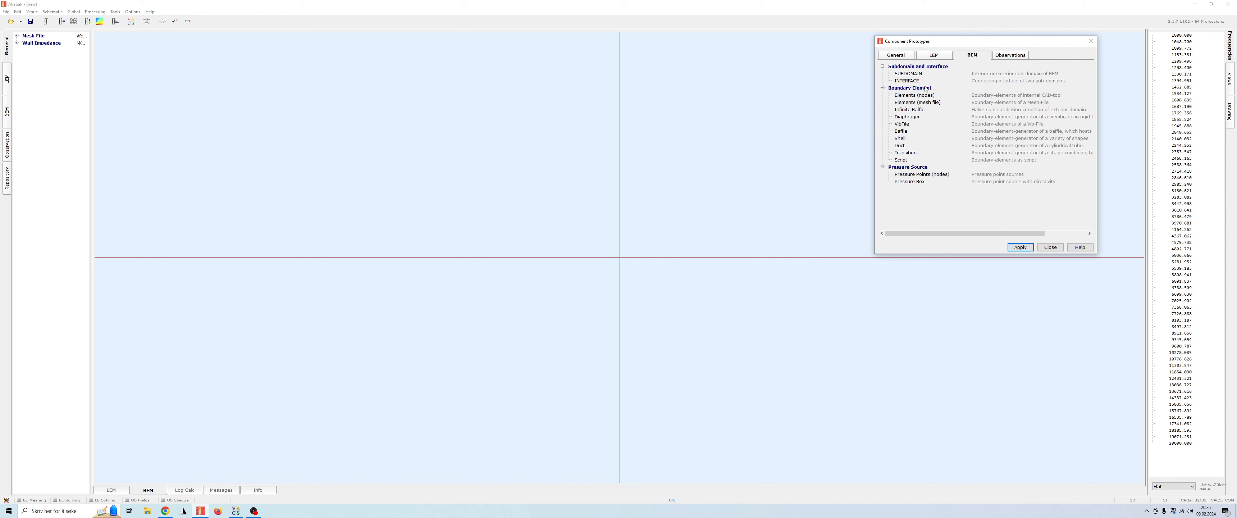
click(909, 75)
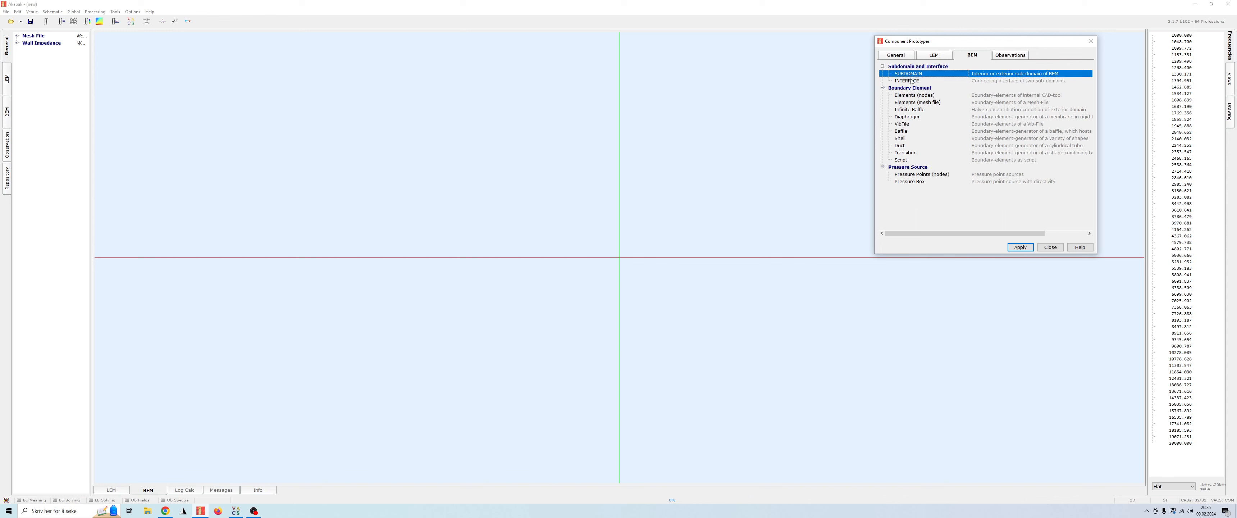
double_click(909, 75)
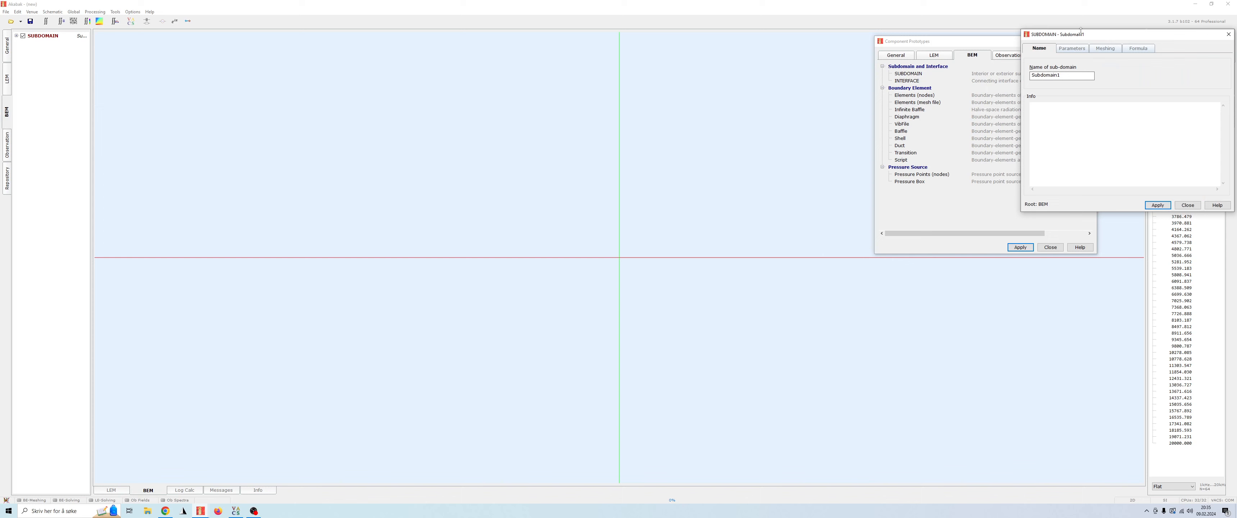
drag(1077, 40, 455, 71)
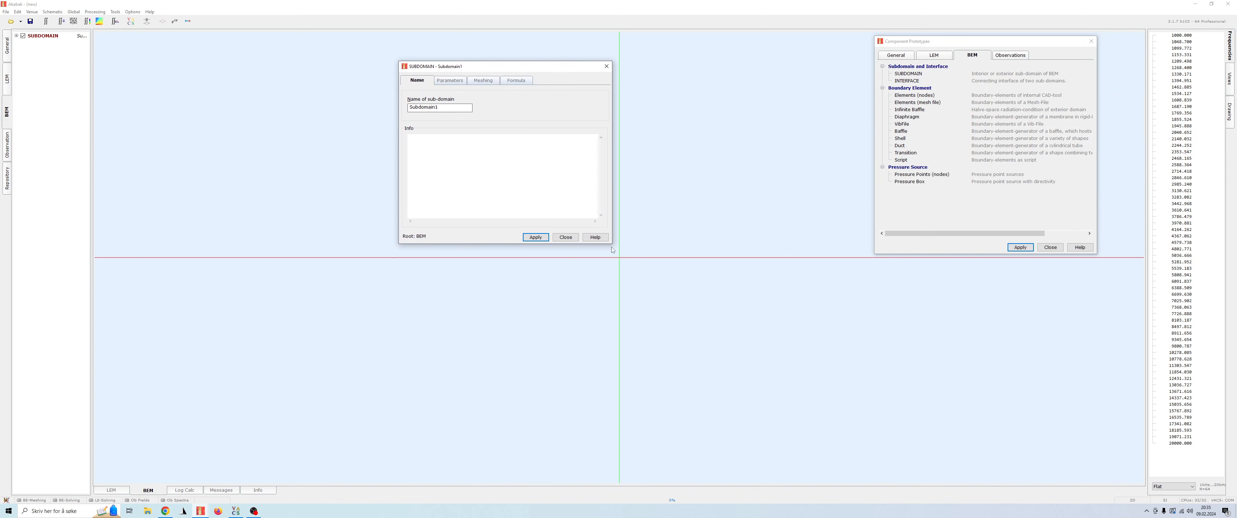
drag(612, 246, 709, 303)
- Apply the subdomain settings with the name Subdomain1 and the domain set to Interior
double_click(458, 107)
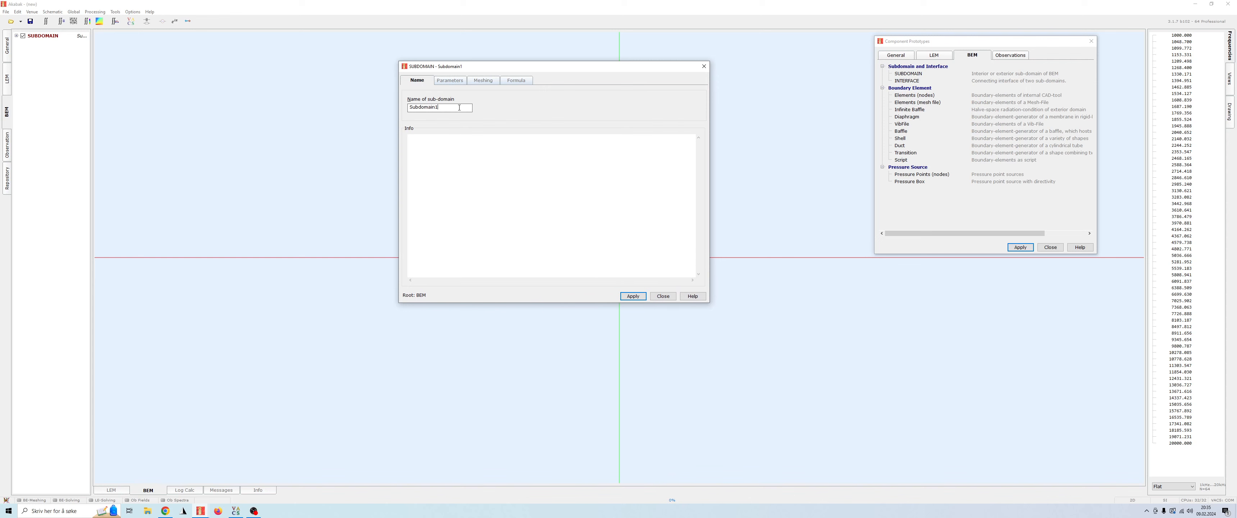
click(461, 110)
click(451, 80)
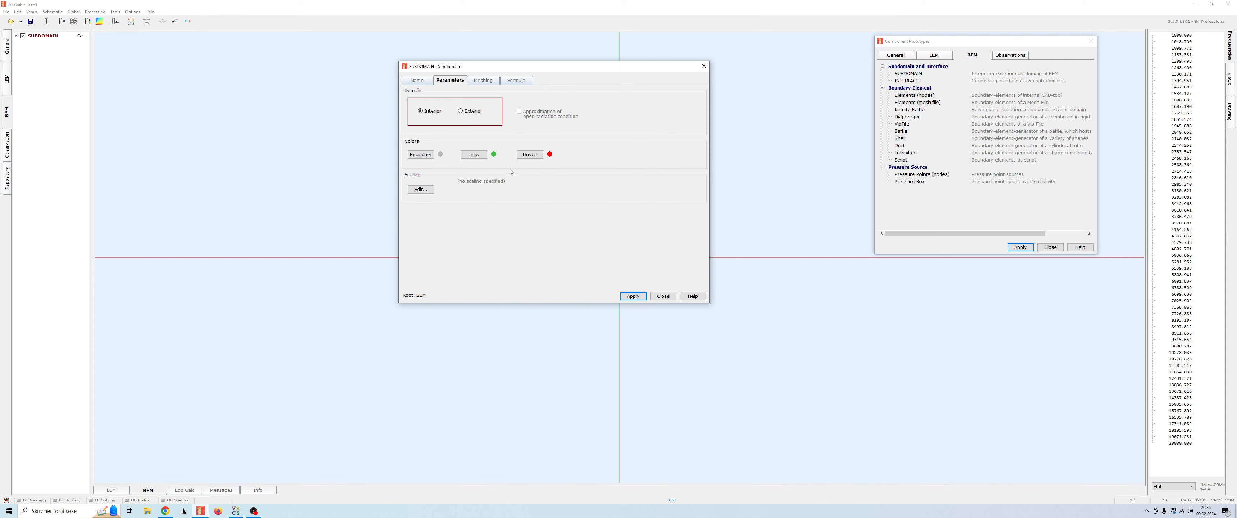
click(632, 297)
- Review the subdomain's name, parameter and meshing settings, and close its settings window
click(483, 80)
click(449, 80)
click(417, 80)
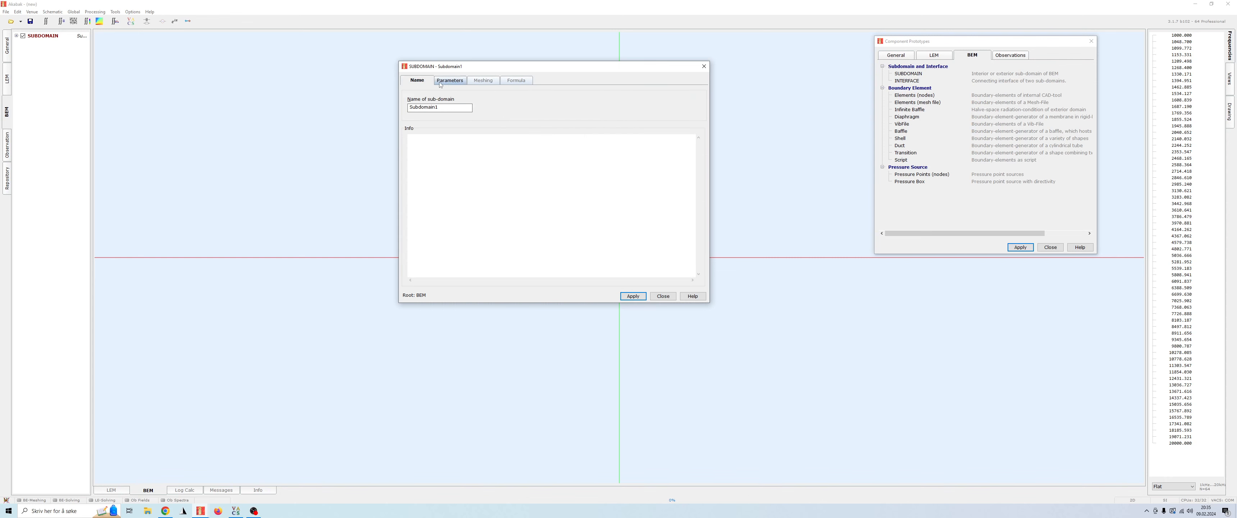
click(441, 84)
click(483, 80)
click(449, 80)
click(417, 80)
click(458, 84)
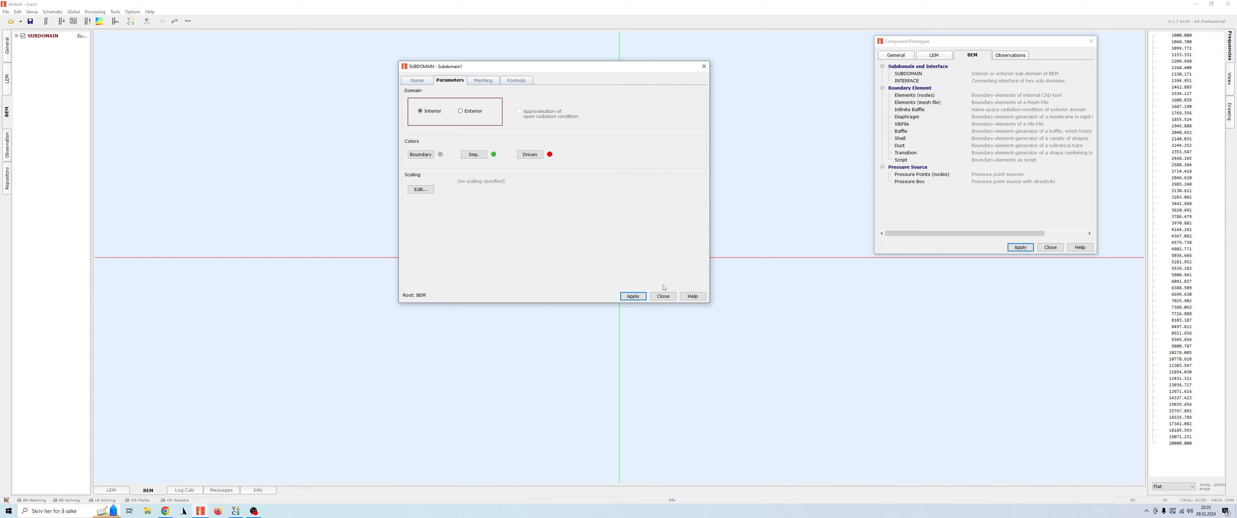
click(663, 296)
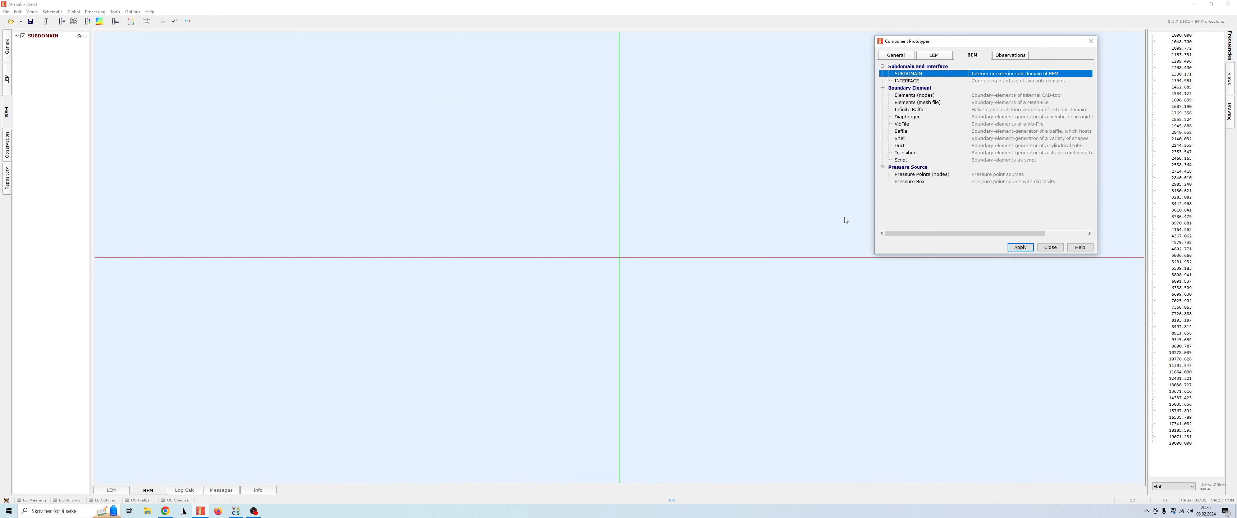
- Add an Elements (mesh-file) boundary element component to the subdomain and enlarge its settings window
click(932, 103)
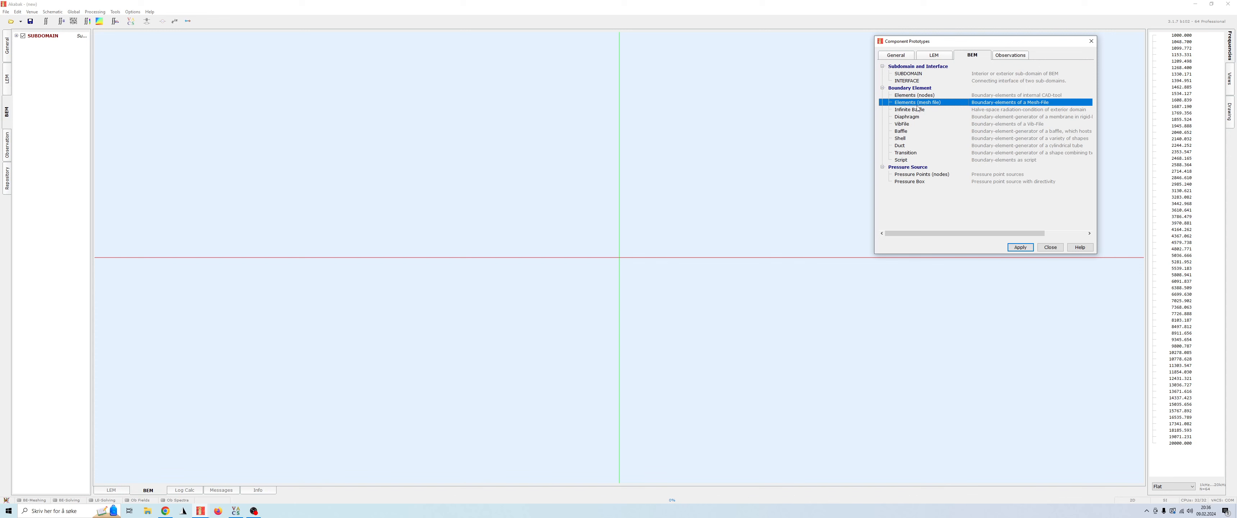
double_click(915, 103)
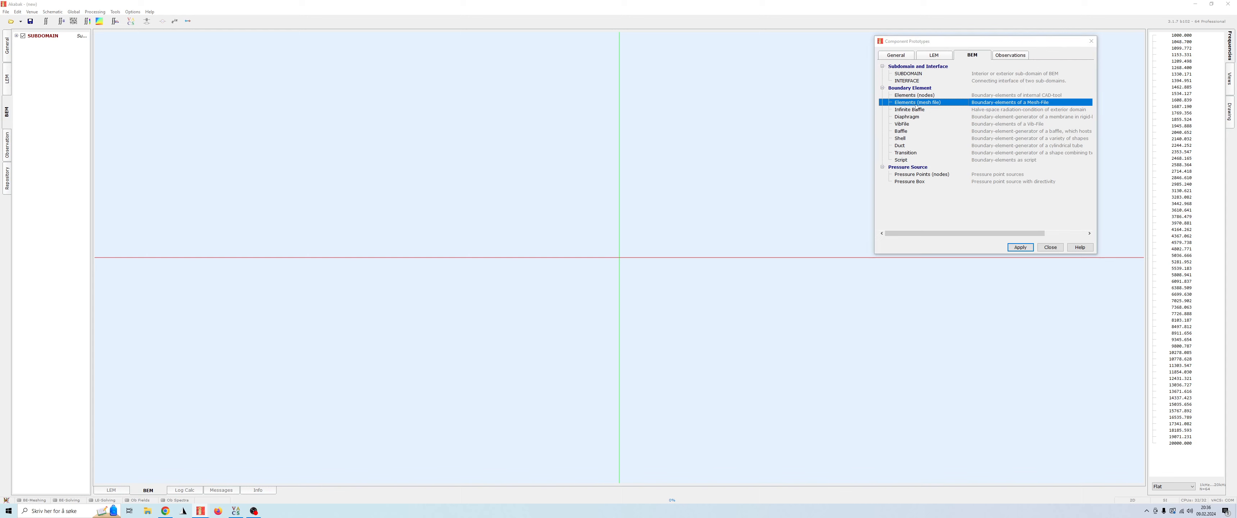
drag(1014, 38, 192, 37)
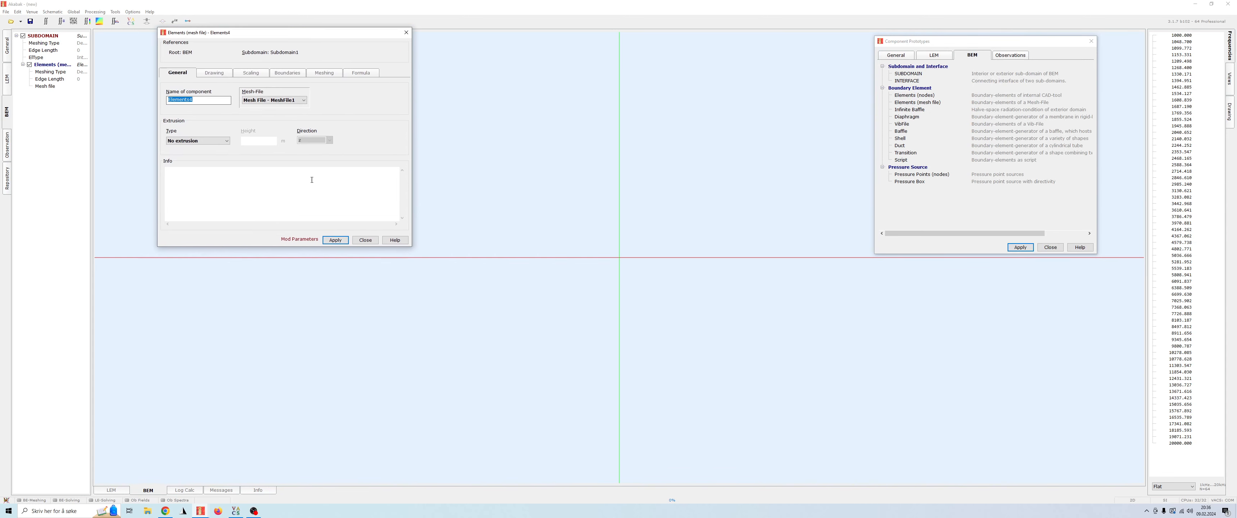
drag(410, 248, 791, 444)
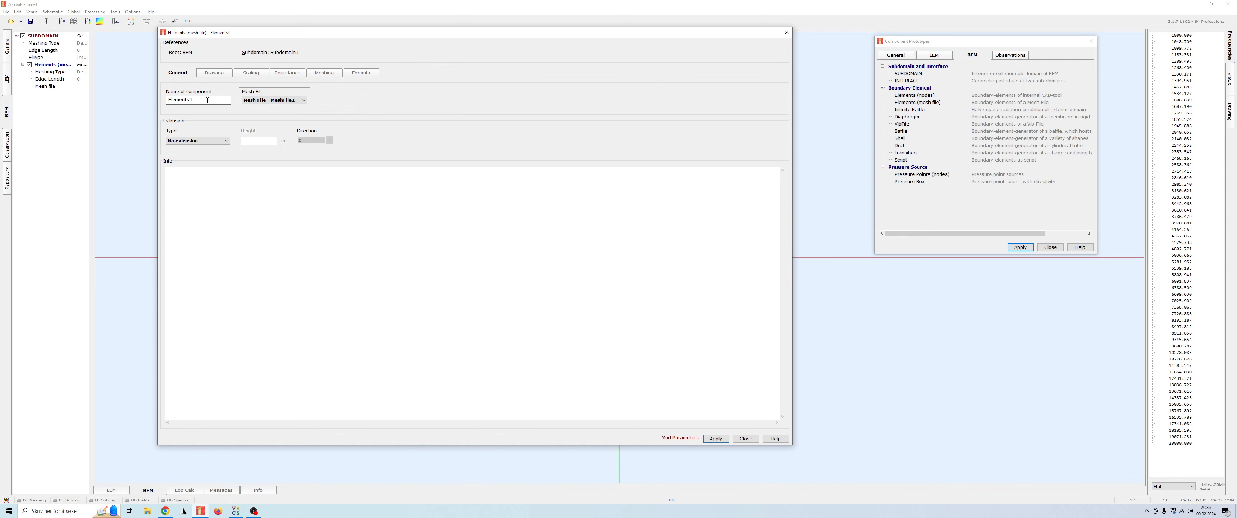
- Check the room outline in the mesh-file elements' drawing, apply the component, and inspect the outline in the BEM view
click(213, 73)
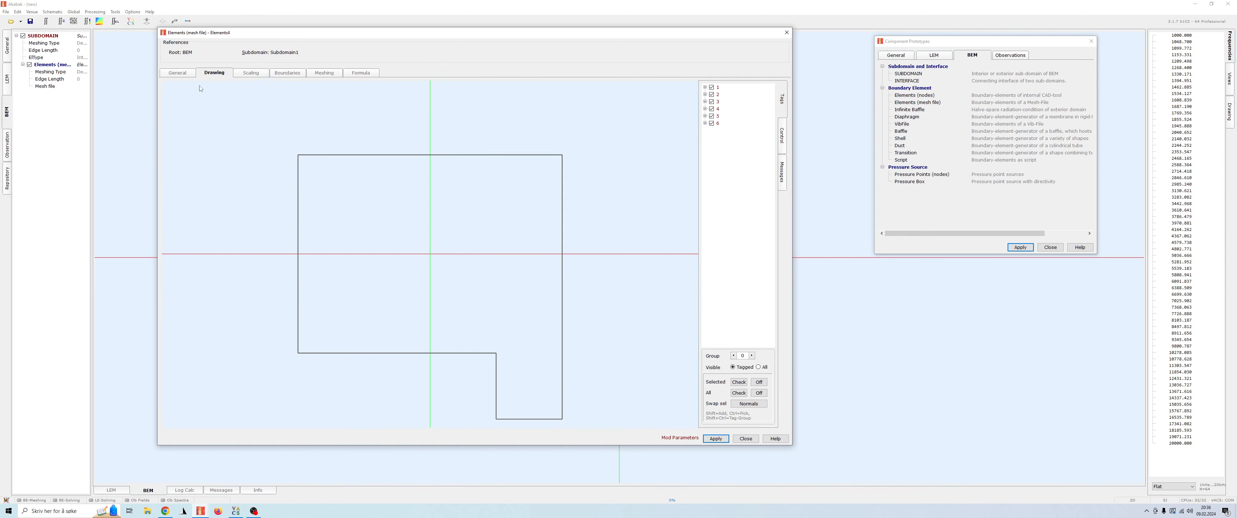
scroll(386, 127, up, 3)
scroll(484, 133, down, 4)
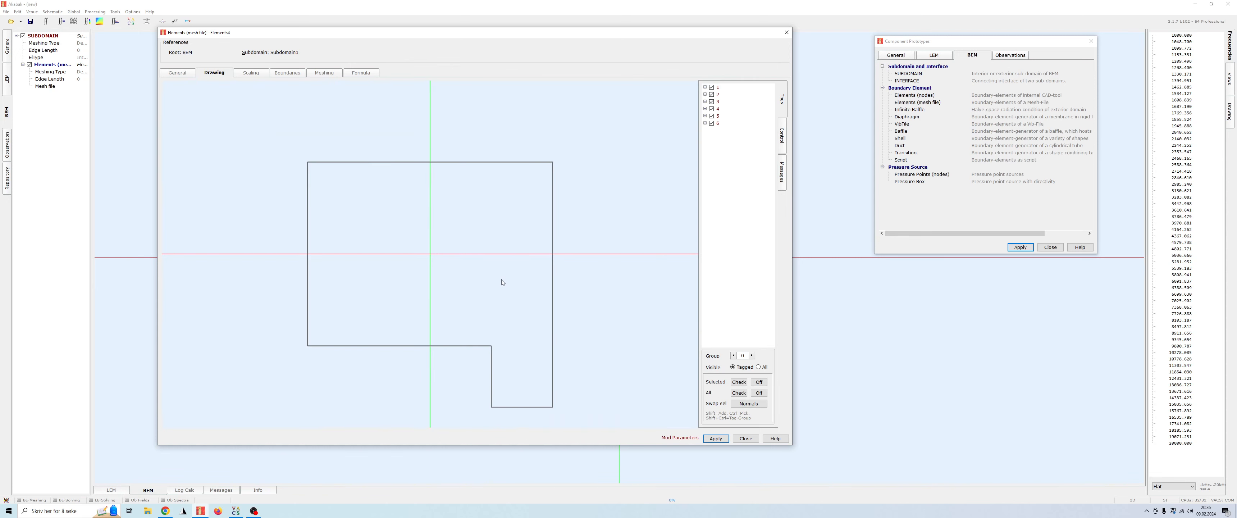
drag(502, 282, 510, 266)
click(719, 439)
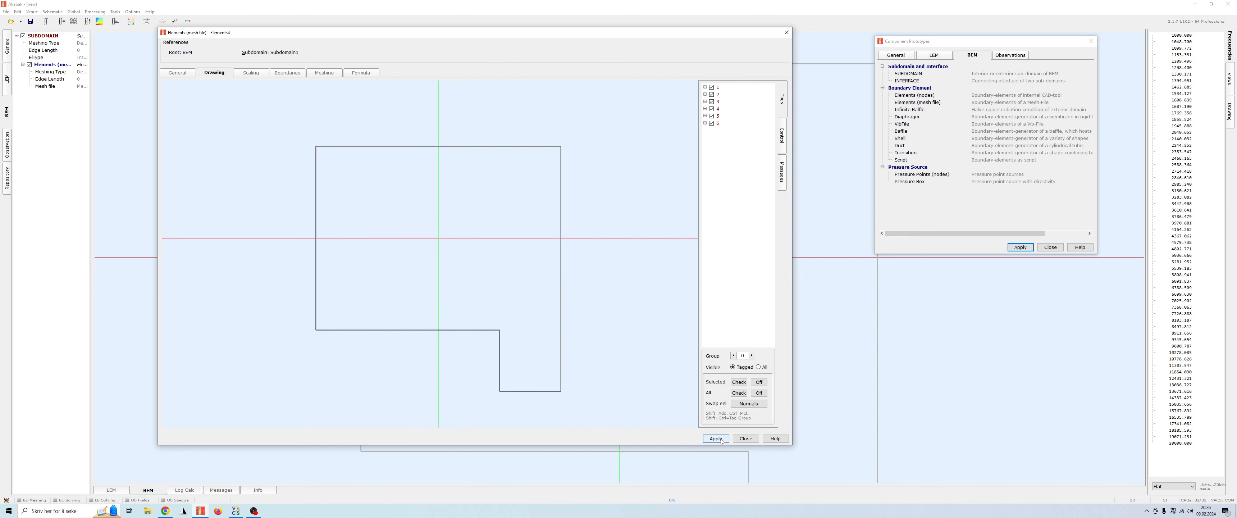
drag(705, 37, 219, 200)
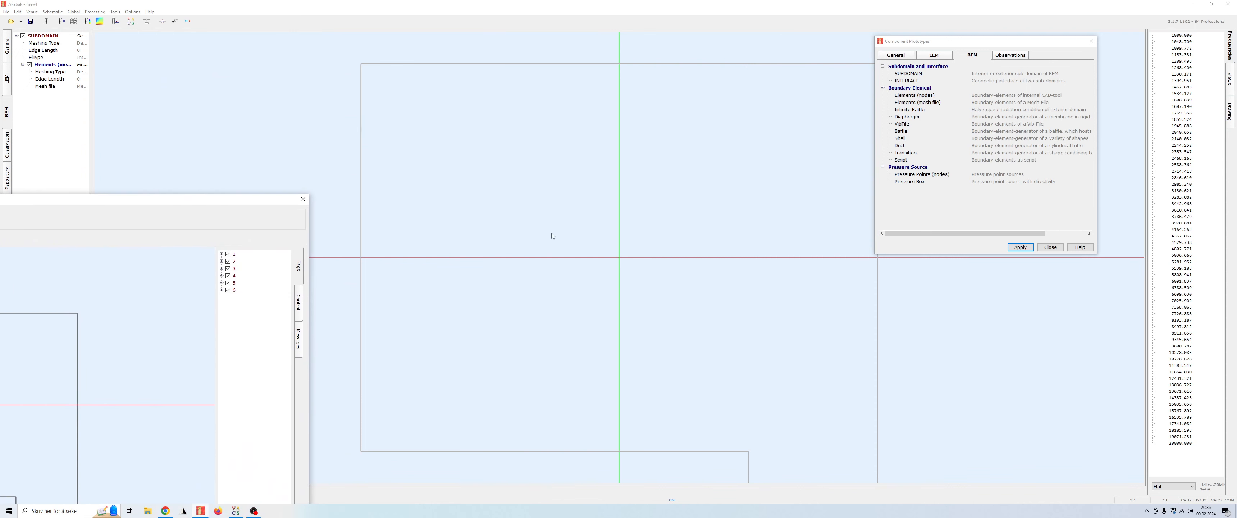
click(557, 202)
click(211, 196)
drag(179, 202, 734, 56)
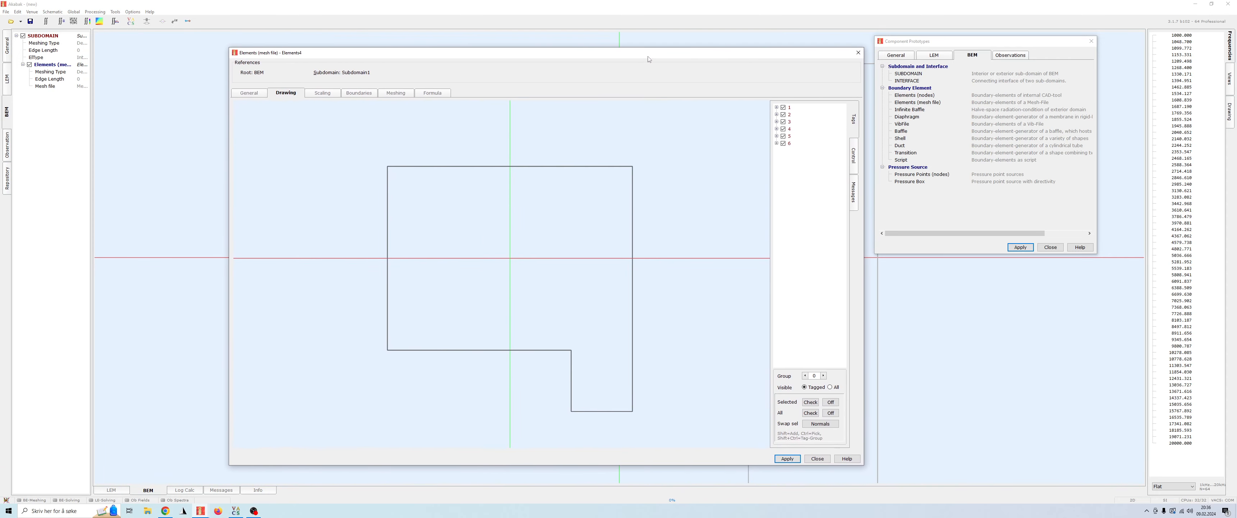
drag(648, 59, 607, 45)
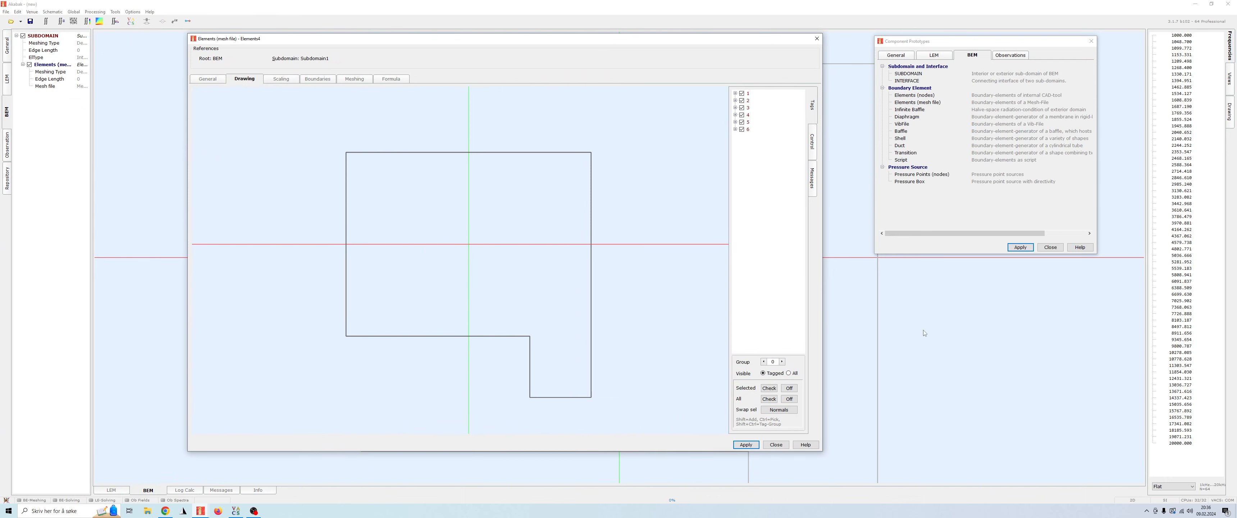
- Display the boundary normals, lengthen their arrows, and close the mesh-file elements settings
click(1229, 78)
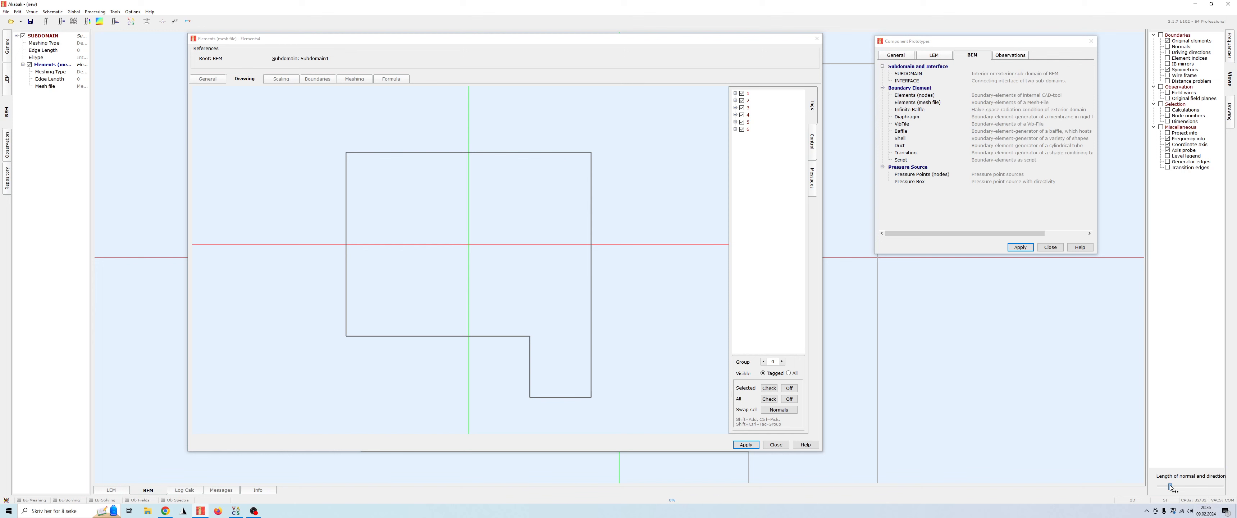
drag(1170, 487, 1190, 488)
click(816, 38)
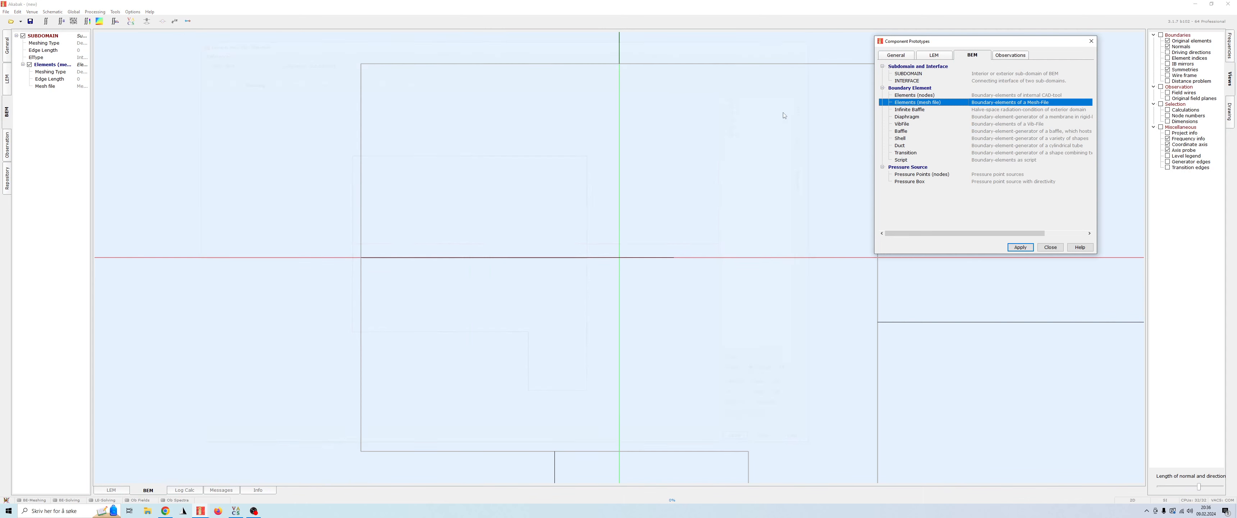
- Examine which way the normals of the room's walls point, selecting the leftmost wall to identify its element
scroll(575, 205, down, 5)
middle_drag(653, 279, 649, 242)
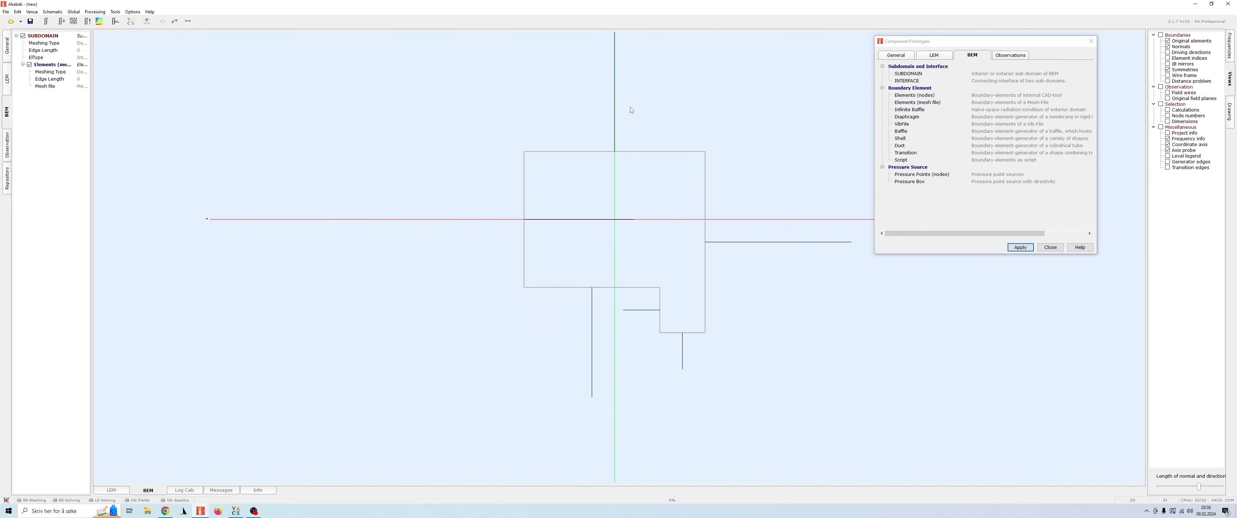
scroll(622, 245, up, 3)
scroll(626, 245, down, 2)
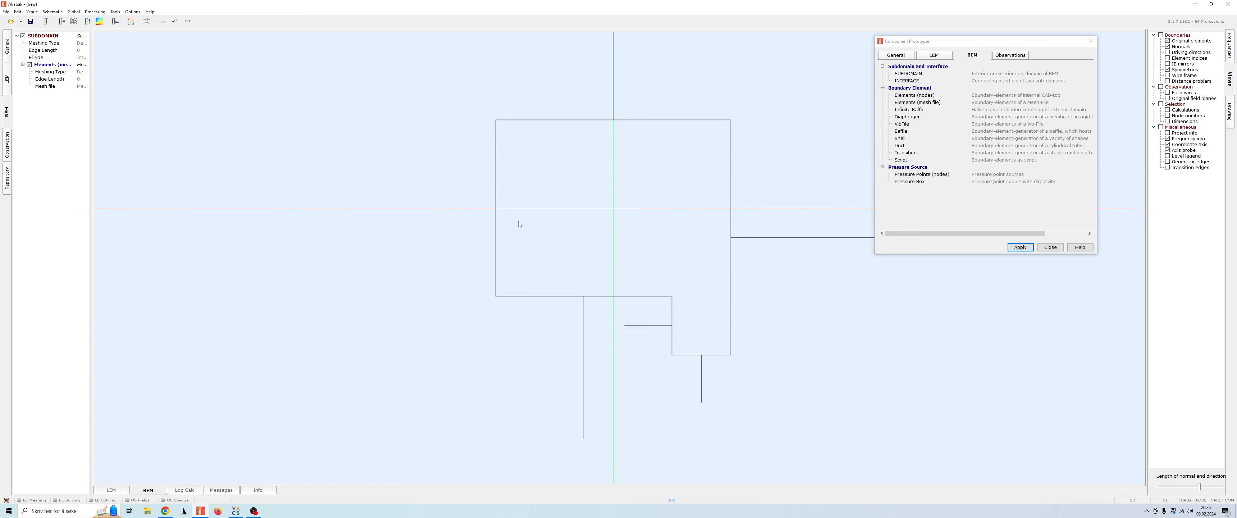
scroll(557, 238, up, 1)
click(467, 205)
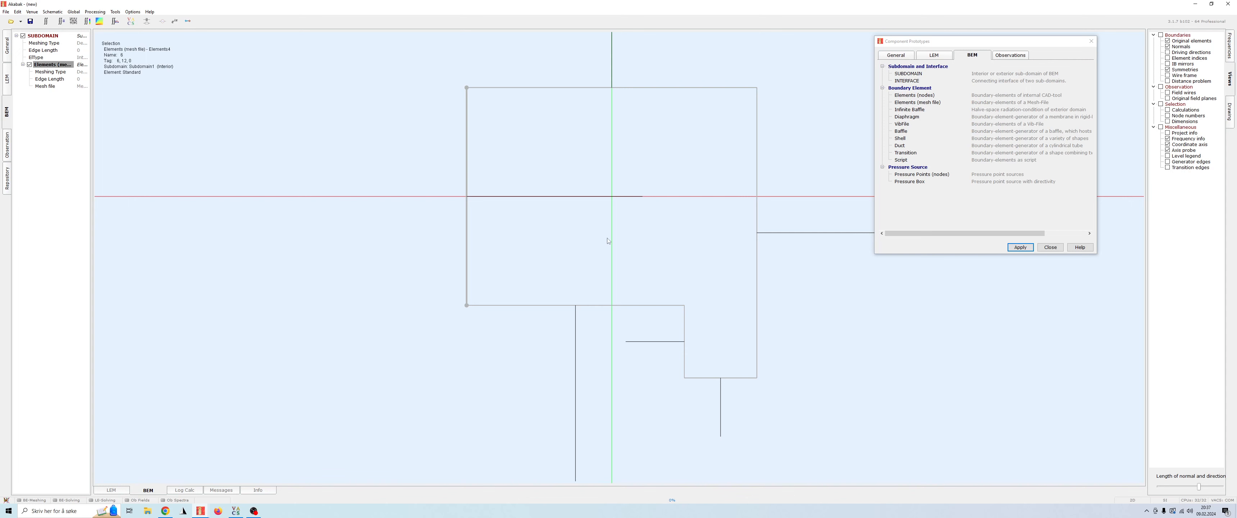
click(452, 409)
scroll(455, 404, down, 2)
scroll(674, 205, down, 2)
middle_drag(659, 215, 637, 243)
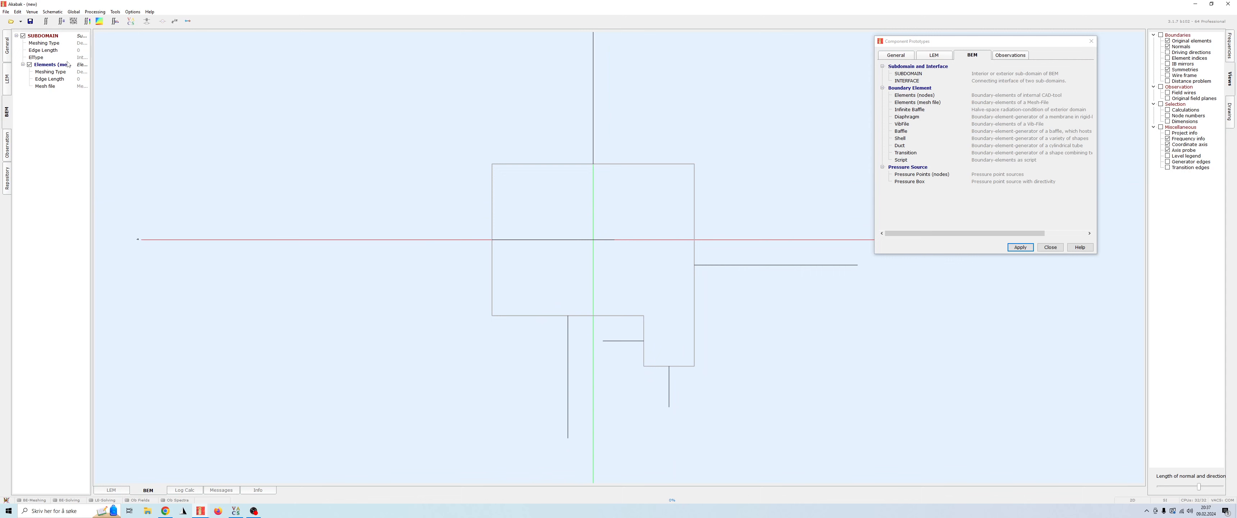
- Swap the normals of elements 1 to 5 in the mesh-file elements component and apply the change
click(49, 66)
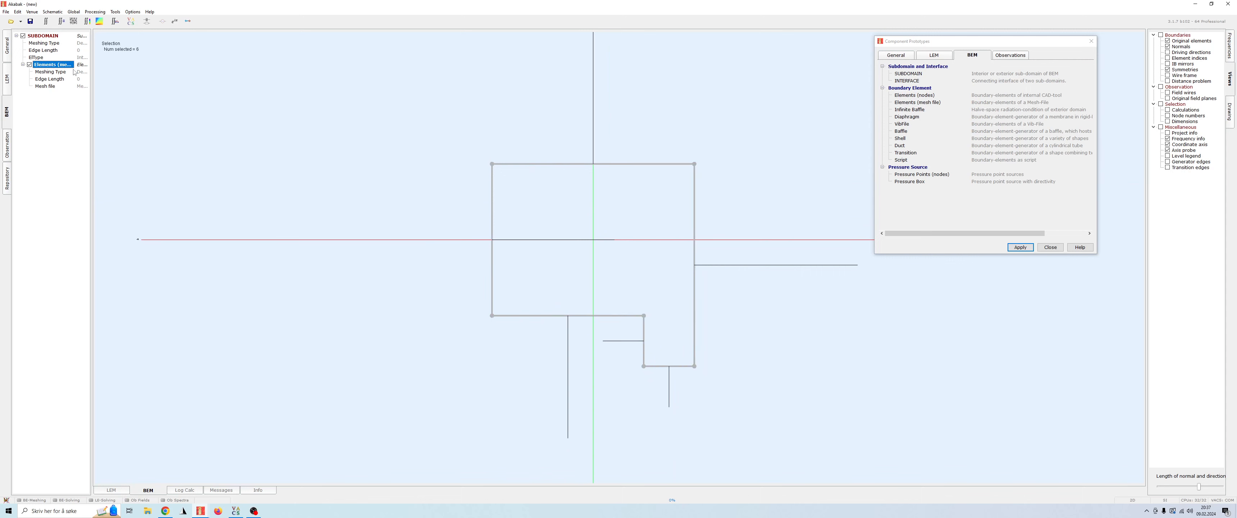
double_click(56, 67)
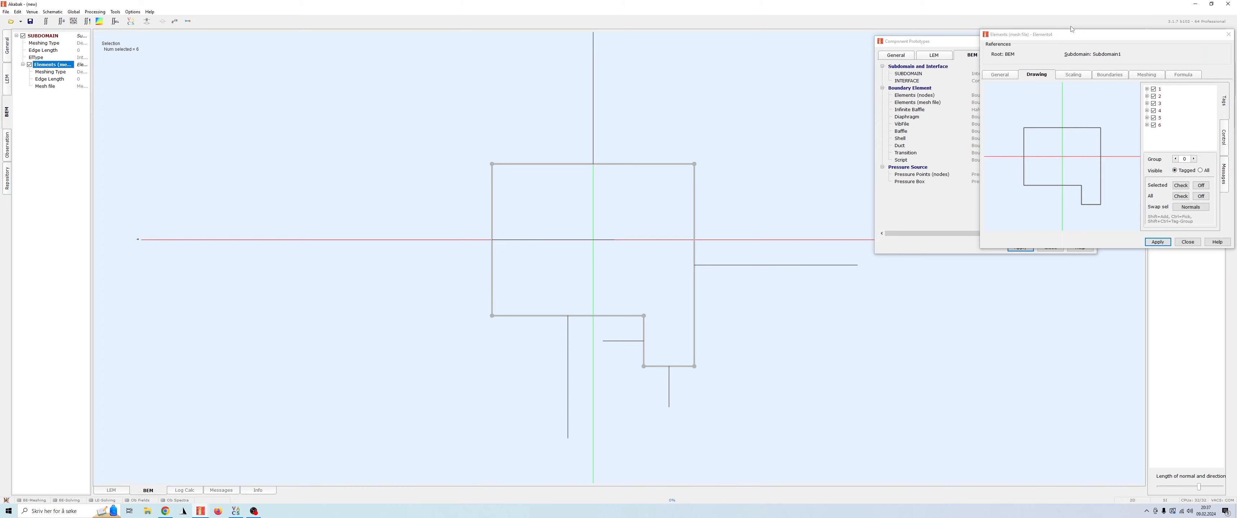
drag(1071, 31, 229, 28)
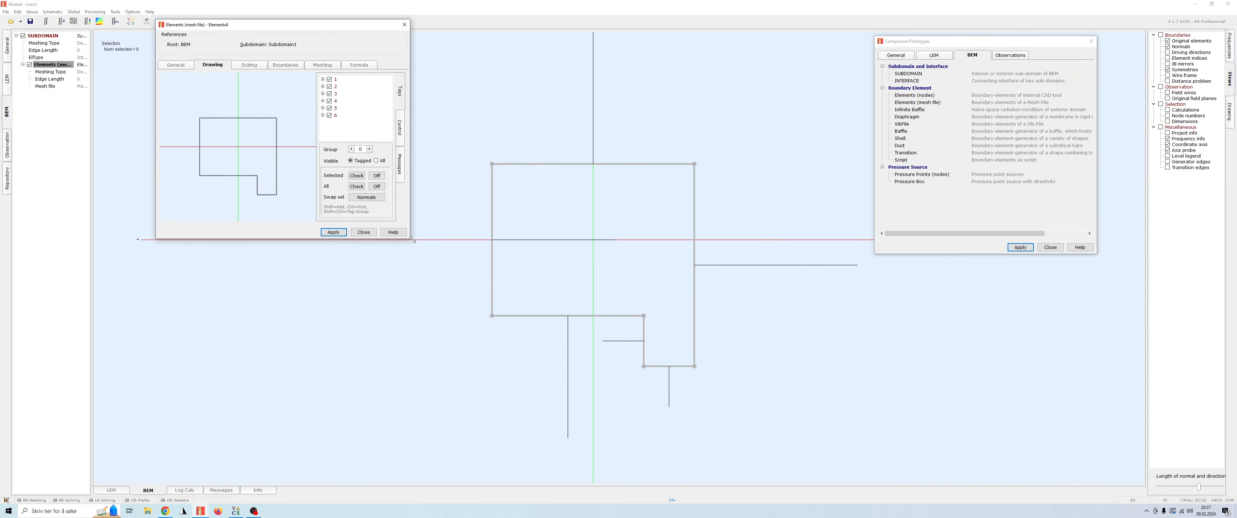
drag(409, 237, 526, 367)
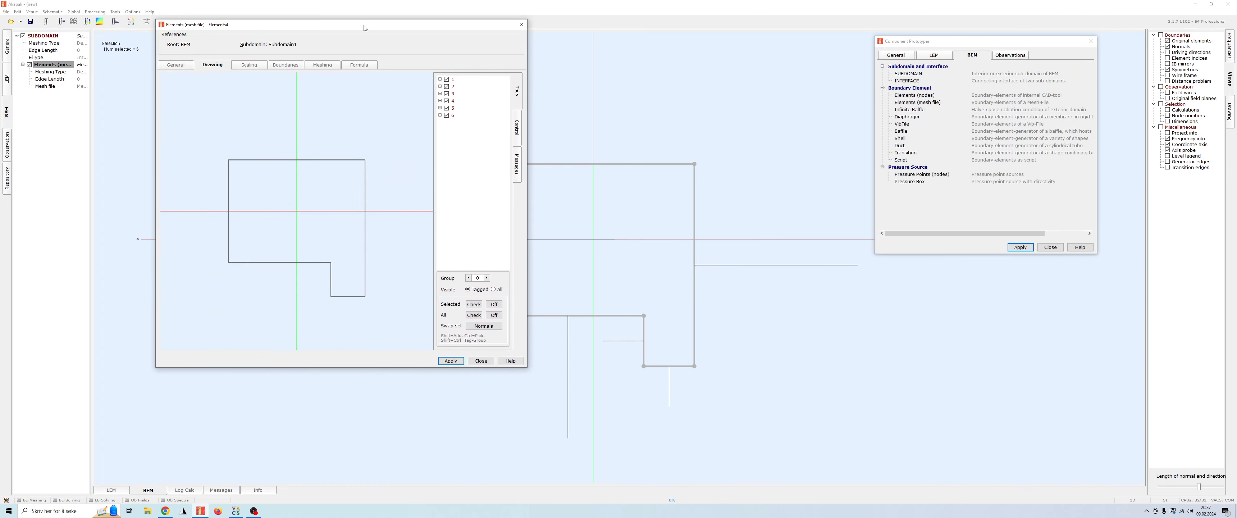
drag(374, 26, 315, 41)
drag(401, 130, 397, 96)
click(398, 129)
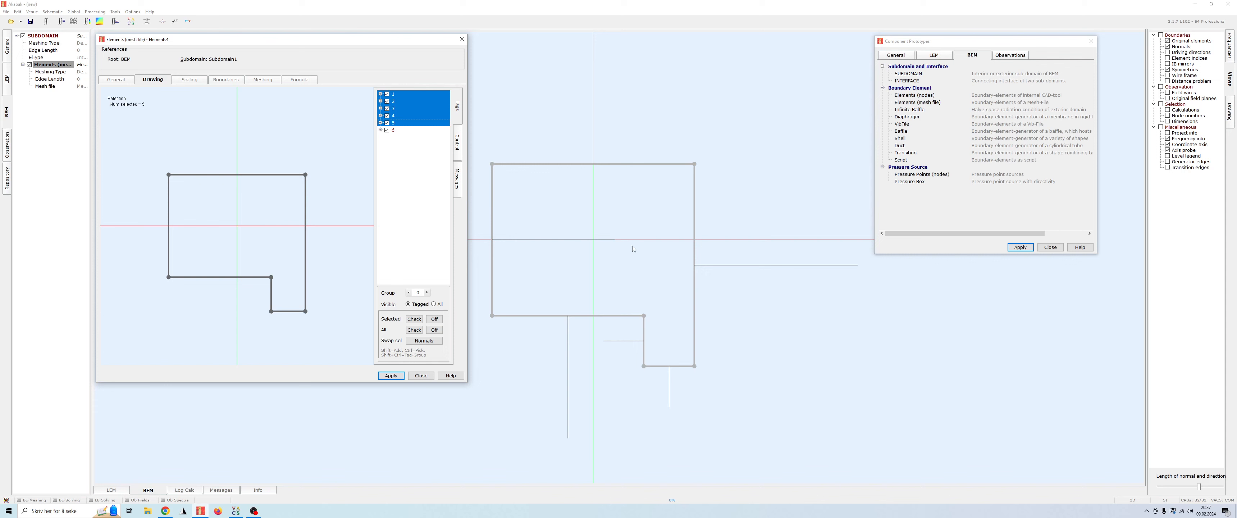
click(420, 342)
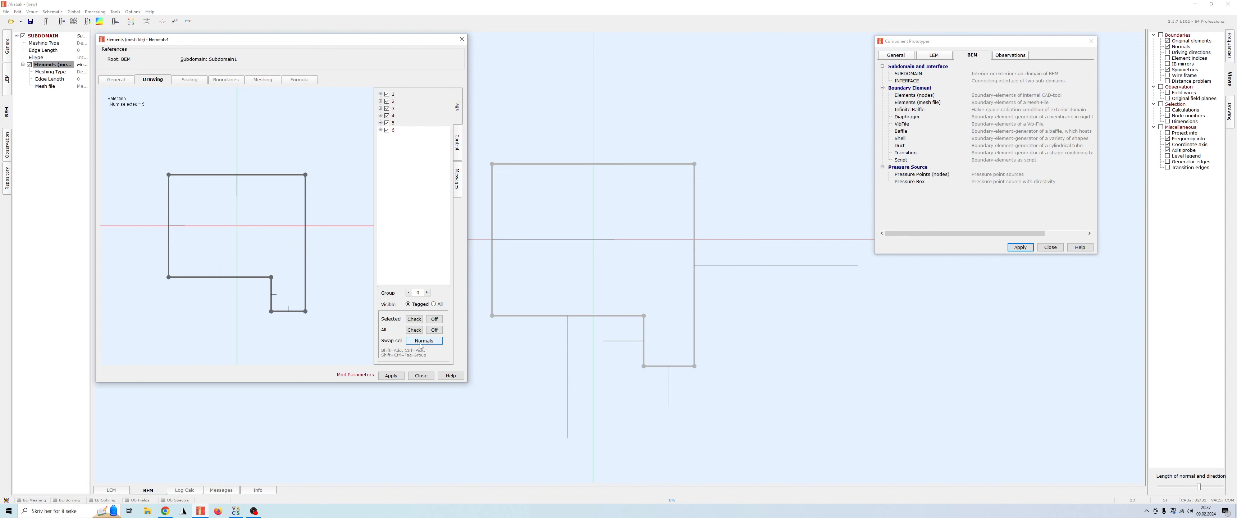
click(391, 375)
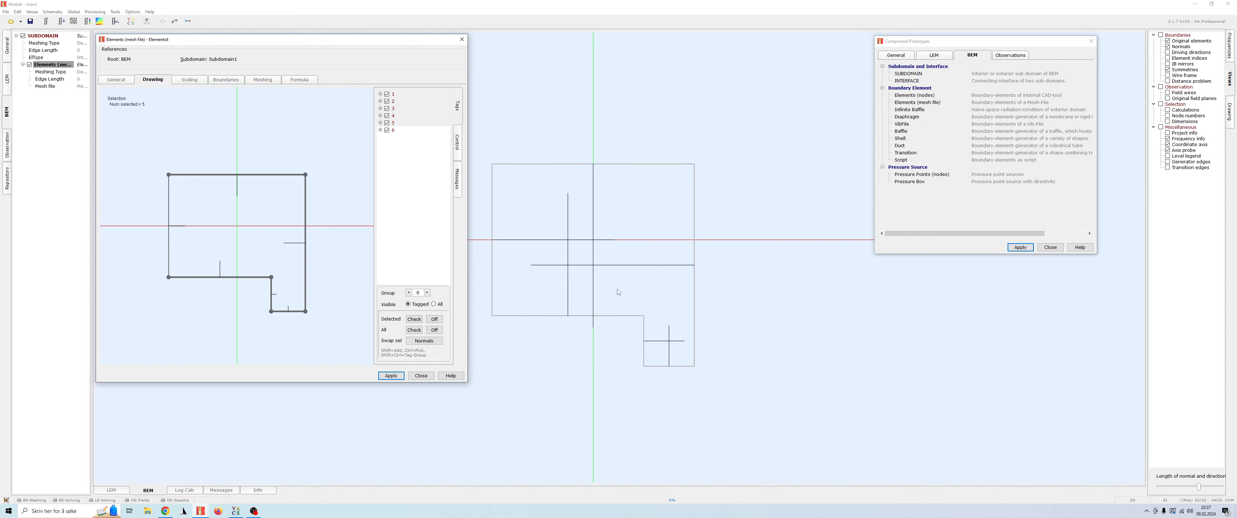
- Inspect the swapped normals in the BEM view, shorten their display length, and apply and close the elements settings
scroll(618, 288, up, 10)
middle_drag(621, 313, 707, 269)
scroll(707, 269, down, 2)
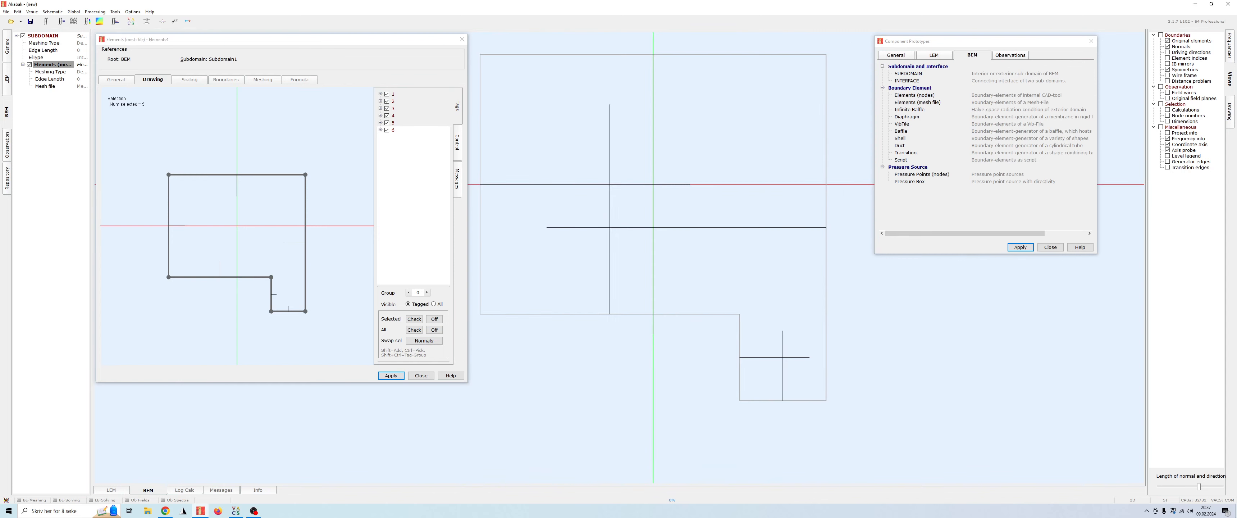
drag(1212, 492, 1180, 488)
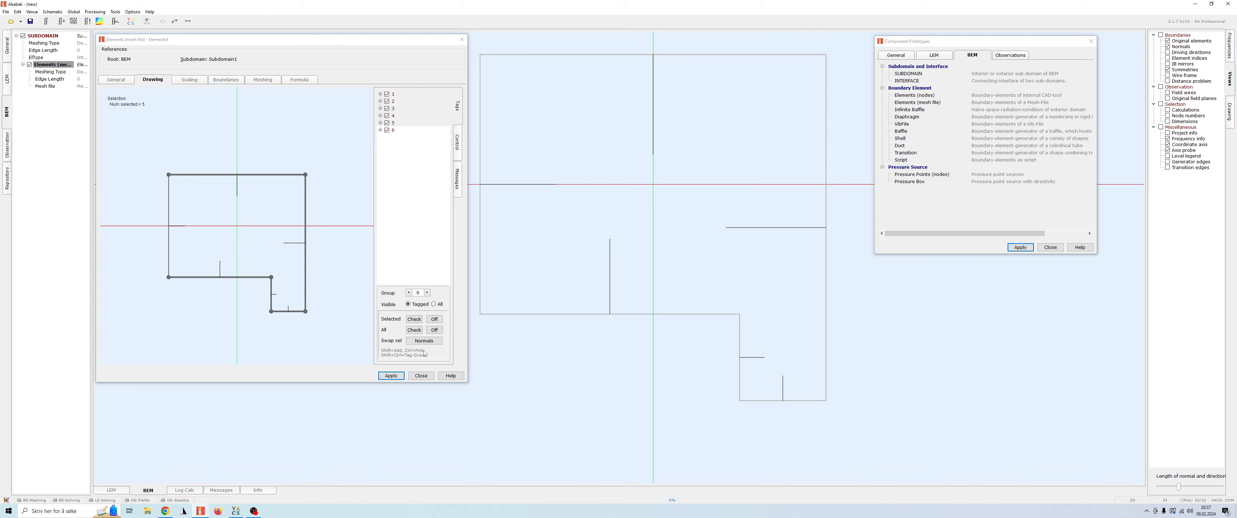
click(393, 376)
click(421, 376)
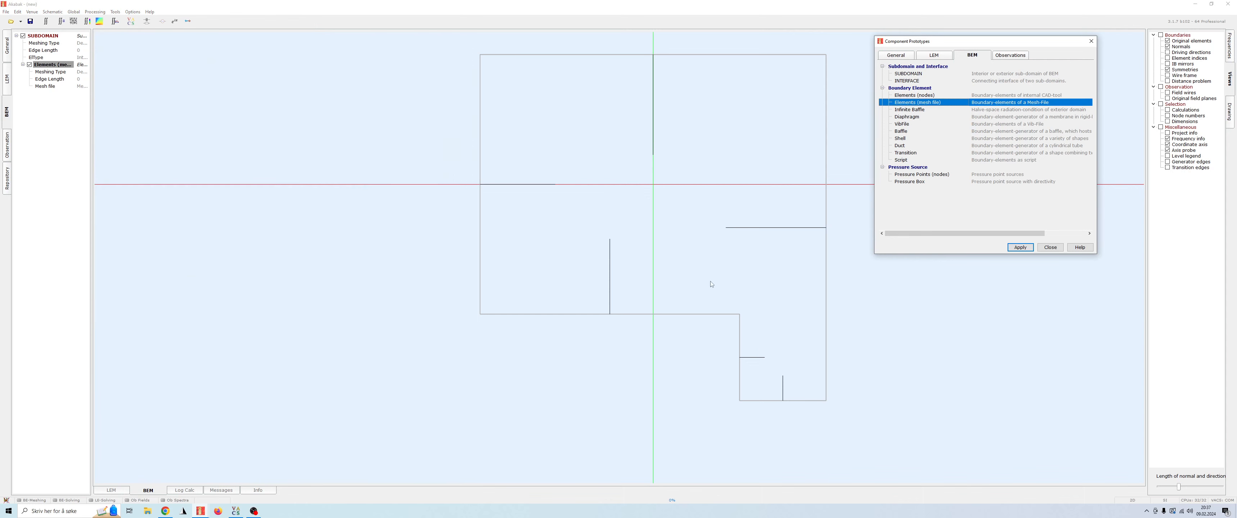
- Add a Nodes component from the component prototypes and place its settings dialog clear of the room outline
mouse_move(704, 240)
middle_down()
mouse_move(611, 266)
mouse_move(592, 253)
middle_up()
scroll(589, 328, up, 1)
scroll(590, 322, down, 2)
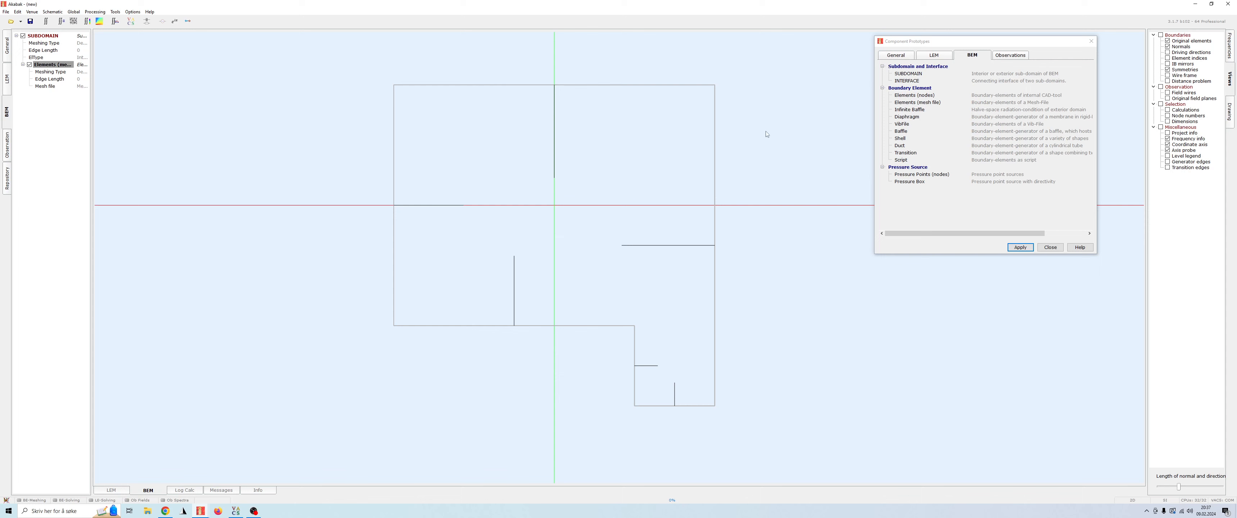
click(895, 54)
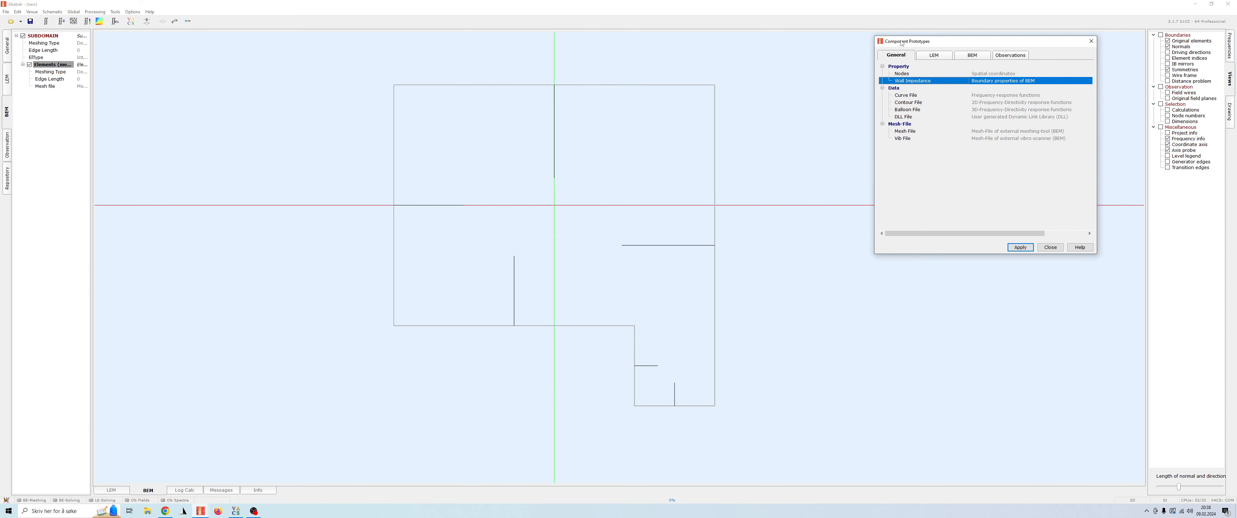
drag(901, 43, 873, 53)
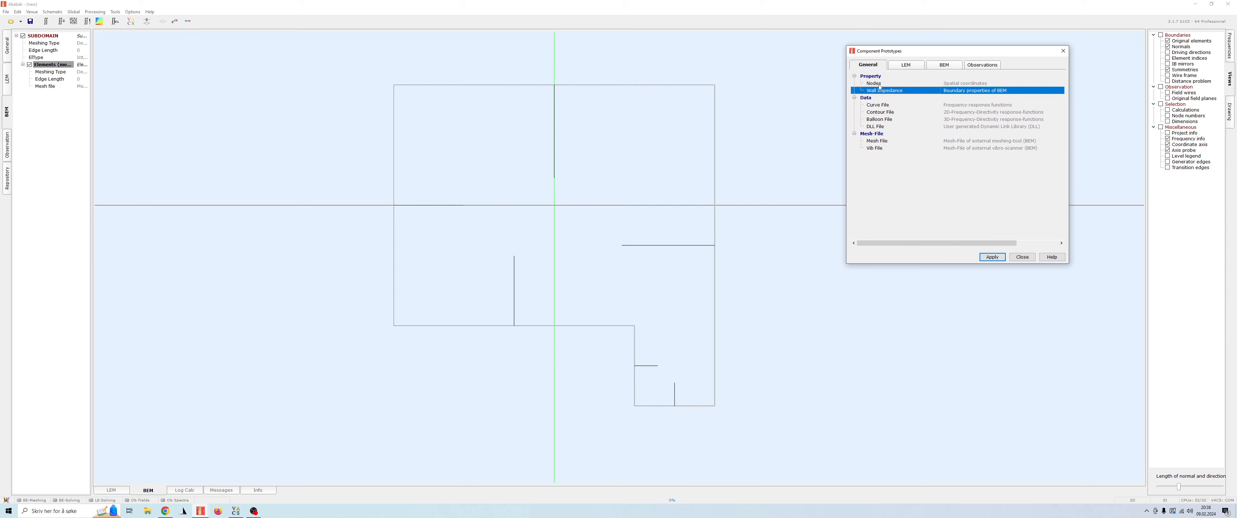
double_click(879, 85)
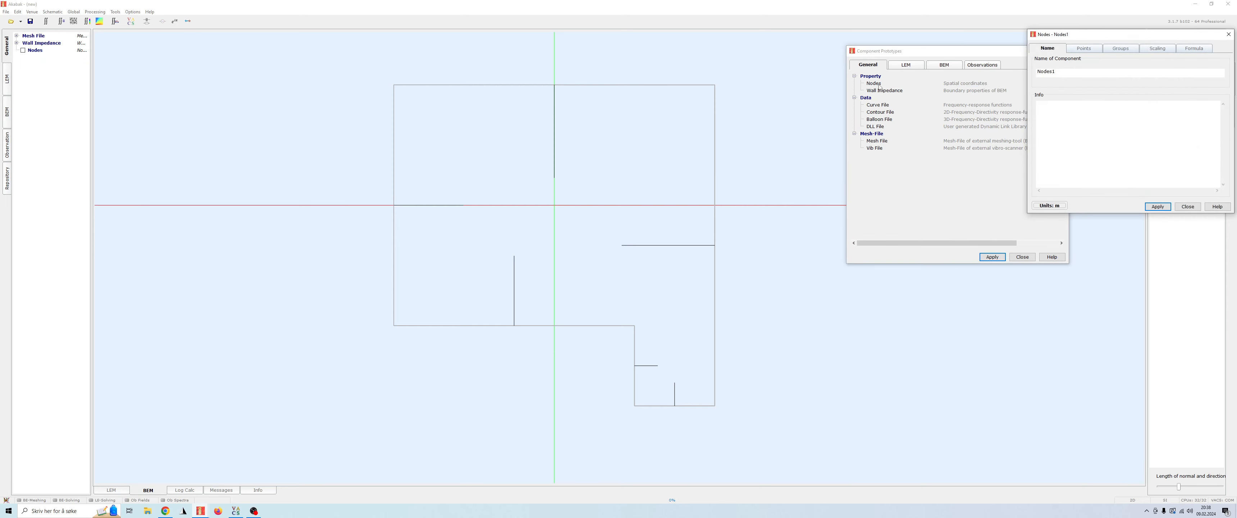
drag(1083, 31, 214, 97)
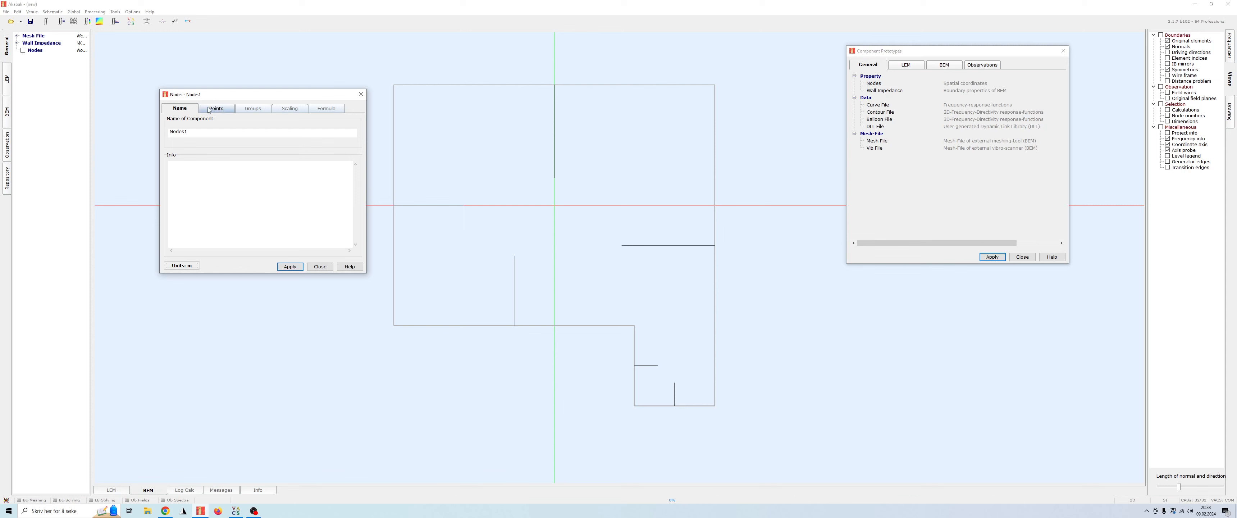
- Create five points in the Nodes component, keep the first at the origin, and apply
click(223, 110)
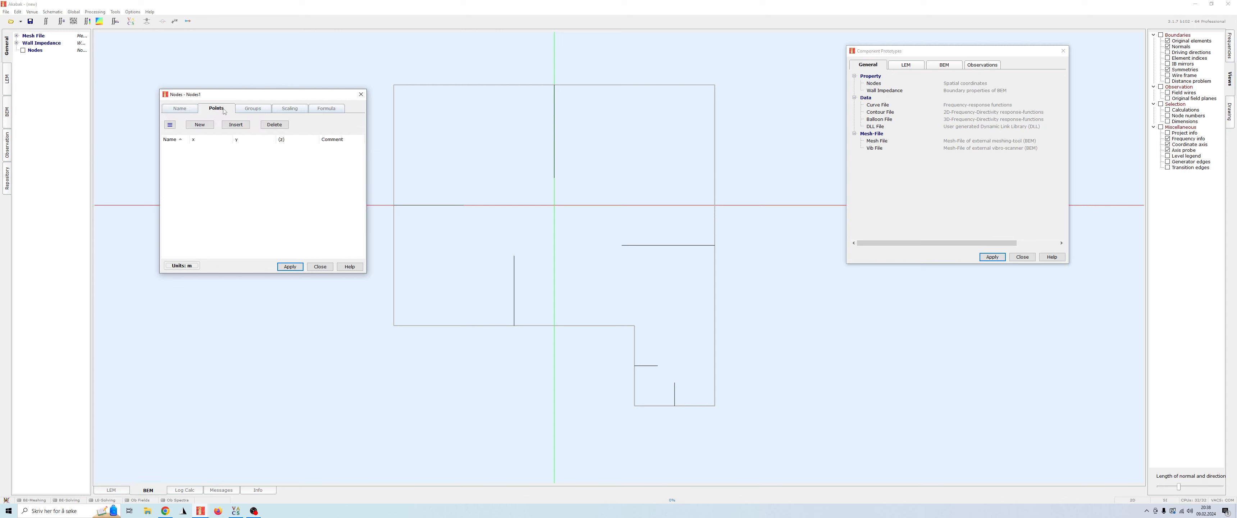
click(201, 125)
click(201, 126)
click(200, 125)
click(200, 126)
click(203, 126)
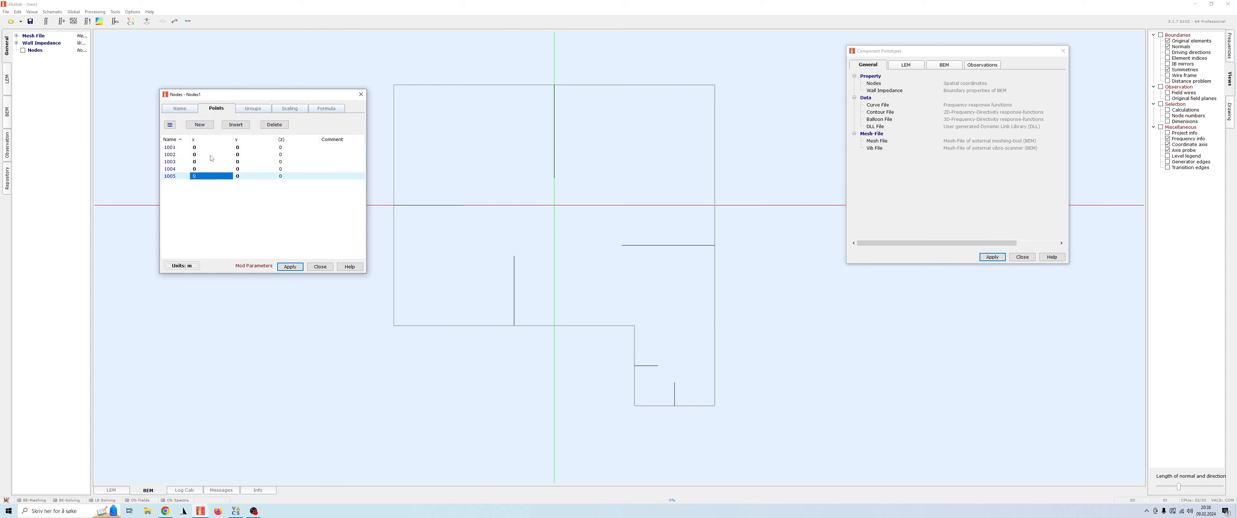
click(217, 148)
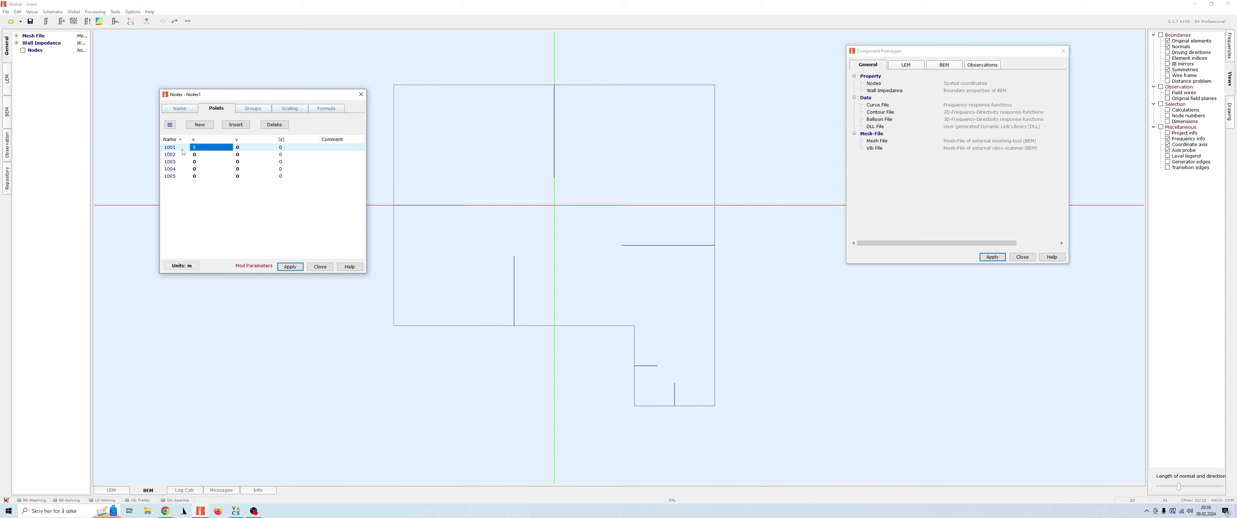
key(Tab)
key(Tab)
click(199, 156)
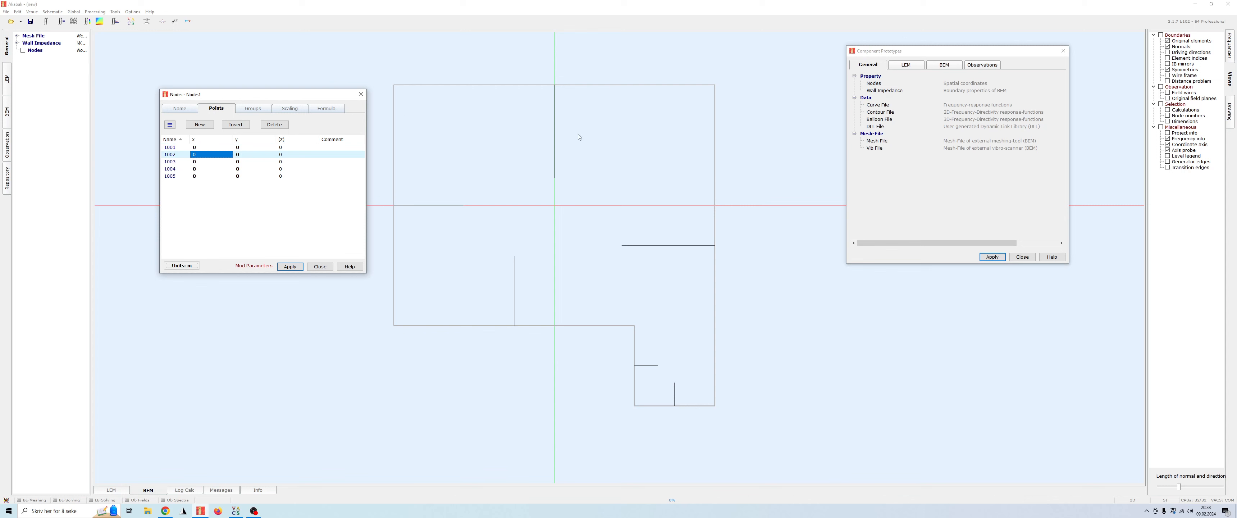
click(291, 267)
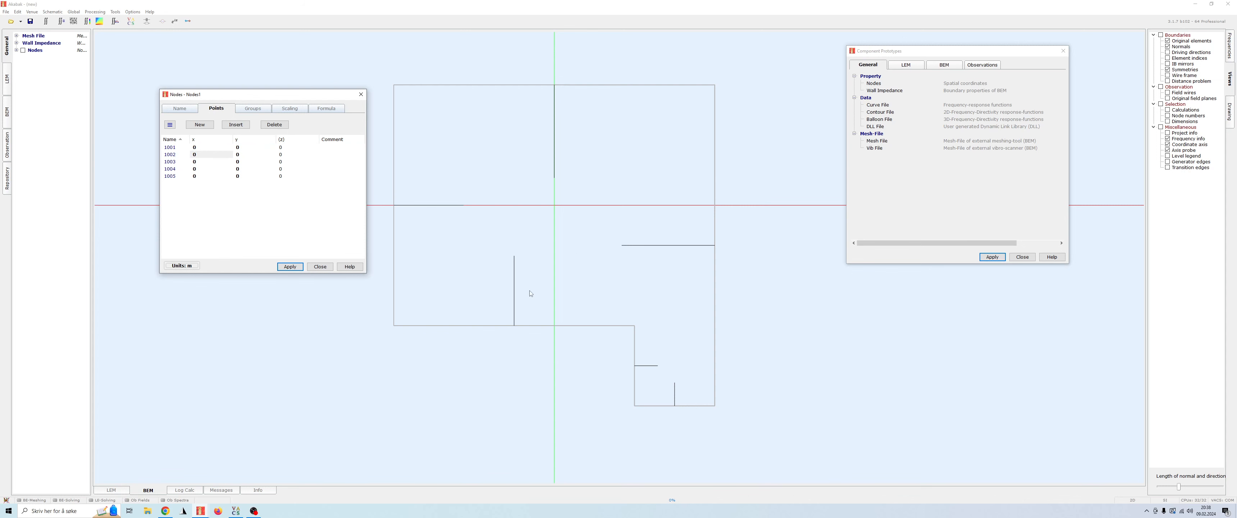
- Turn on the display of the Nodes component and examine its points at the origin of the room view
click(564, 199)
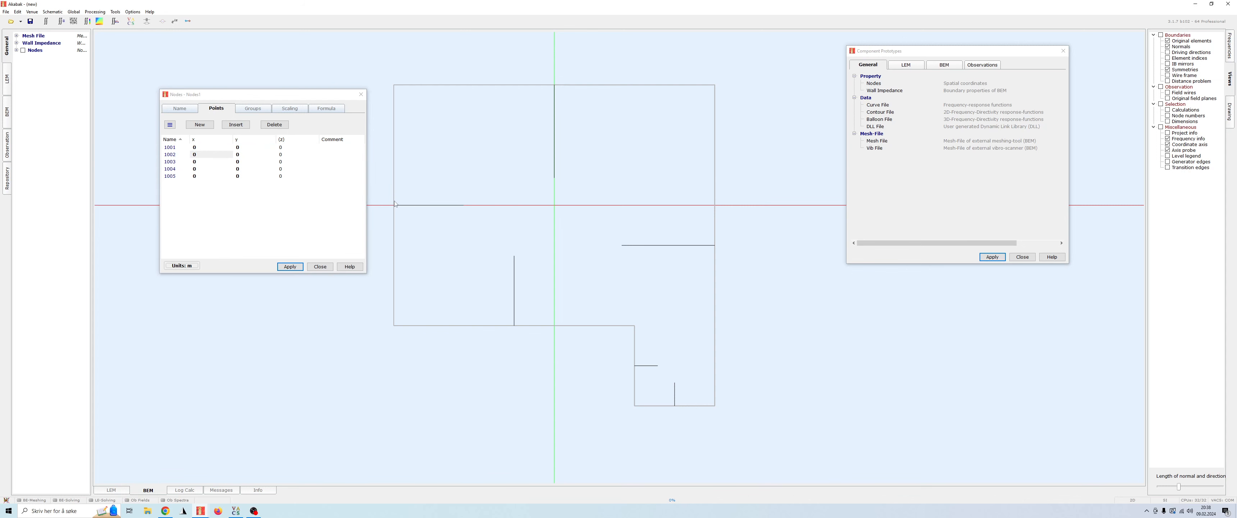
click(35, 52)
click(23, 50)
scroll(561, 191, up, 6)
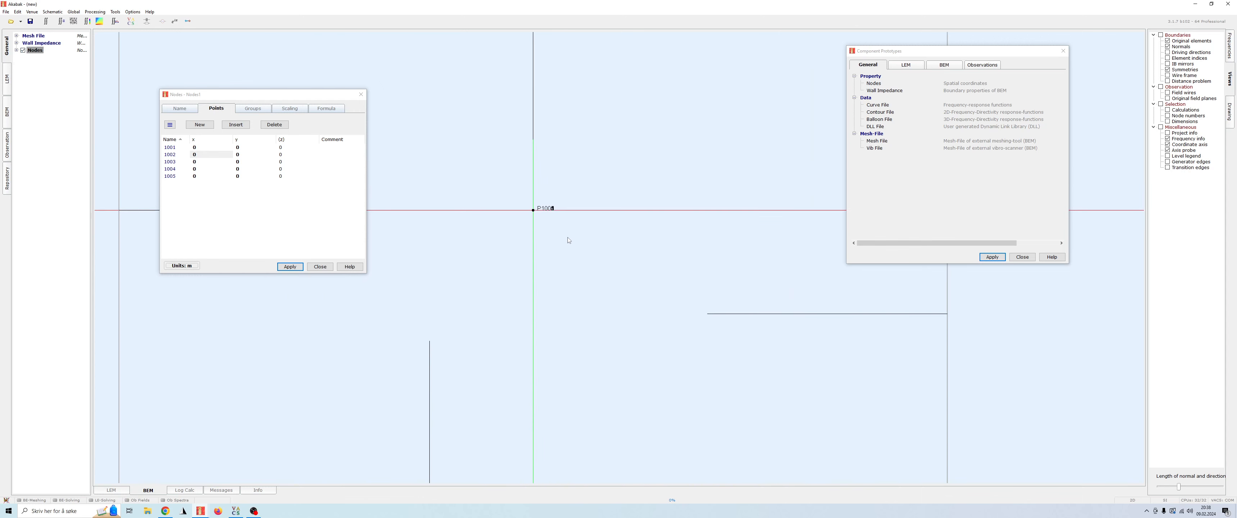
right_drag(550, 247, 589, 290)
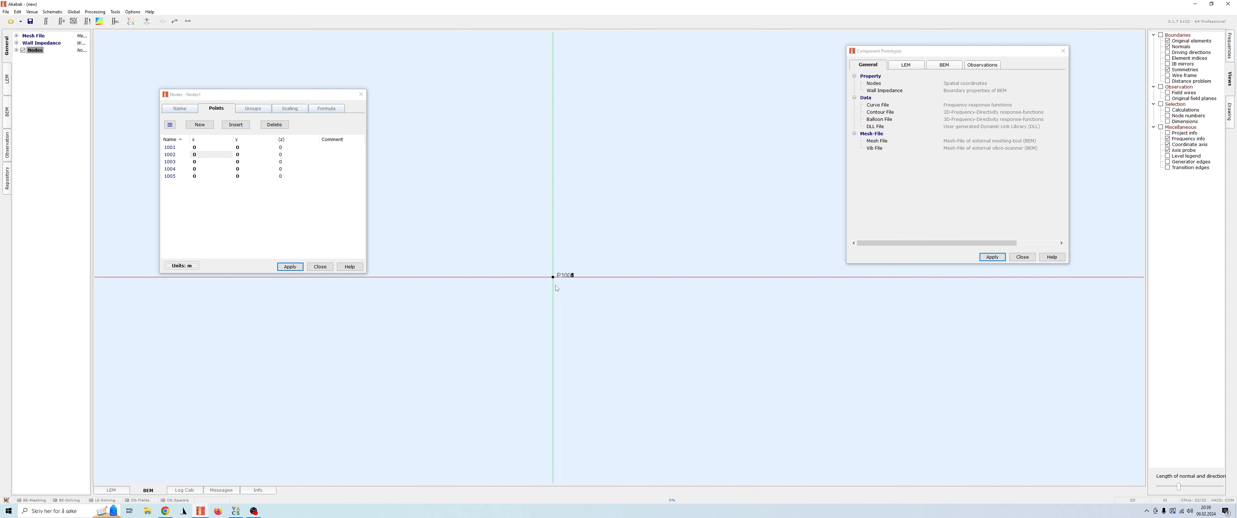
scroll(555, 285, down, 2)
scroll(566, 282, down, 6)
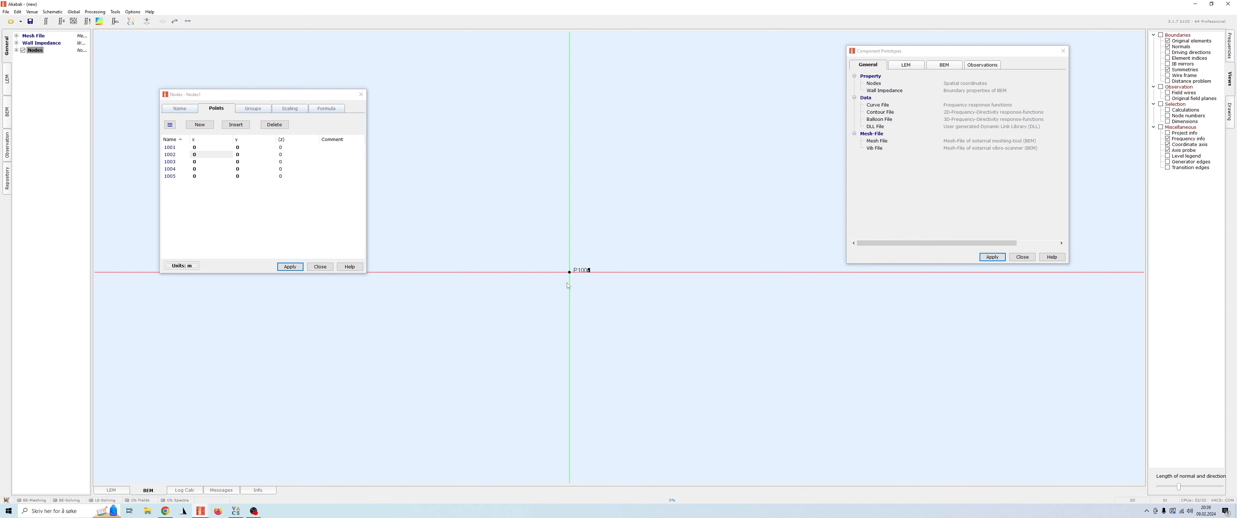
scroll(583, 266, down, 8)
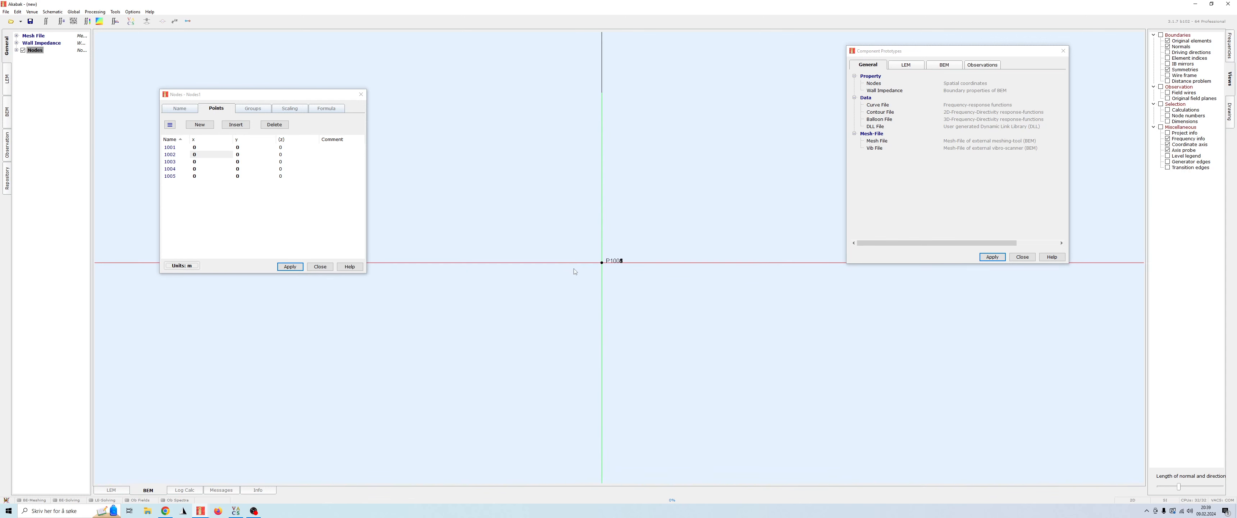
scroll(612, 251, down, 4)
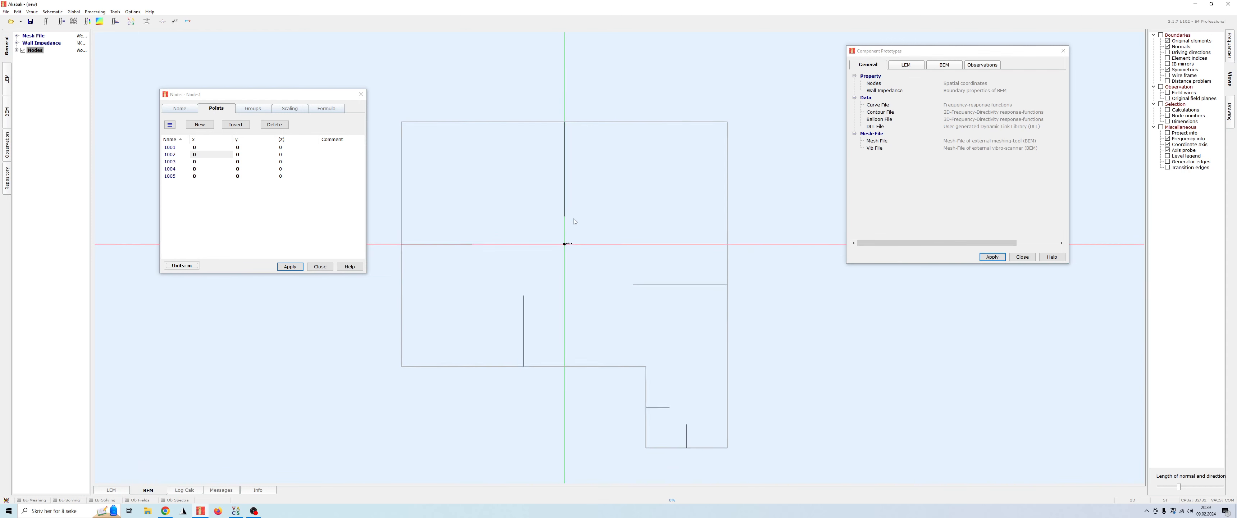
- Set point 1002 to x -1500mm and y 1000mm and apply the change
click(211, 154)
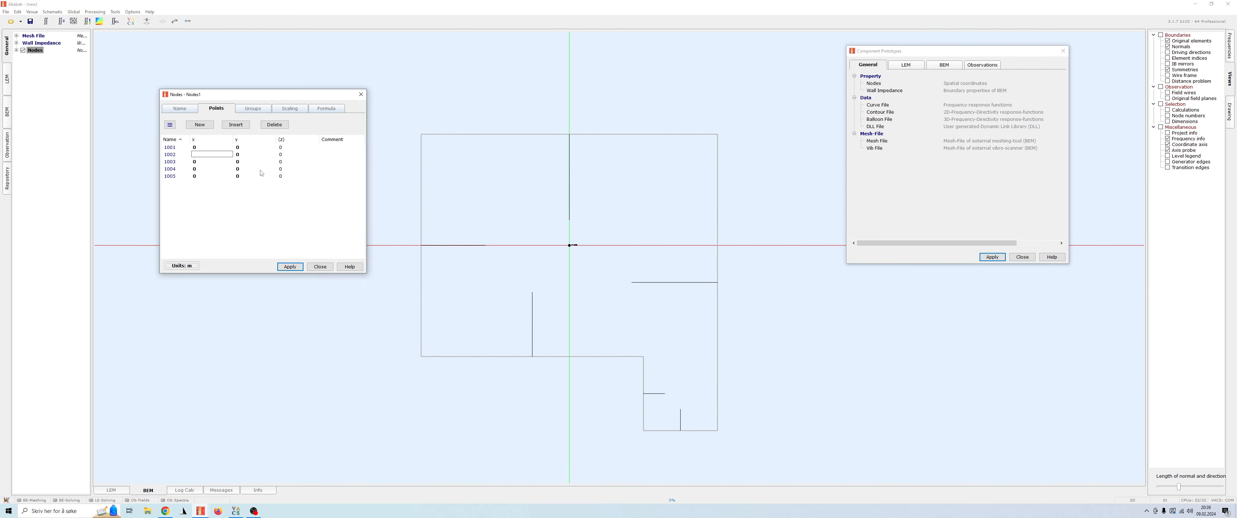
text(-1500mm)
key(Return)
key(Tab)
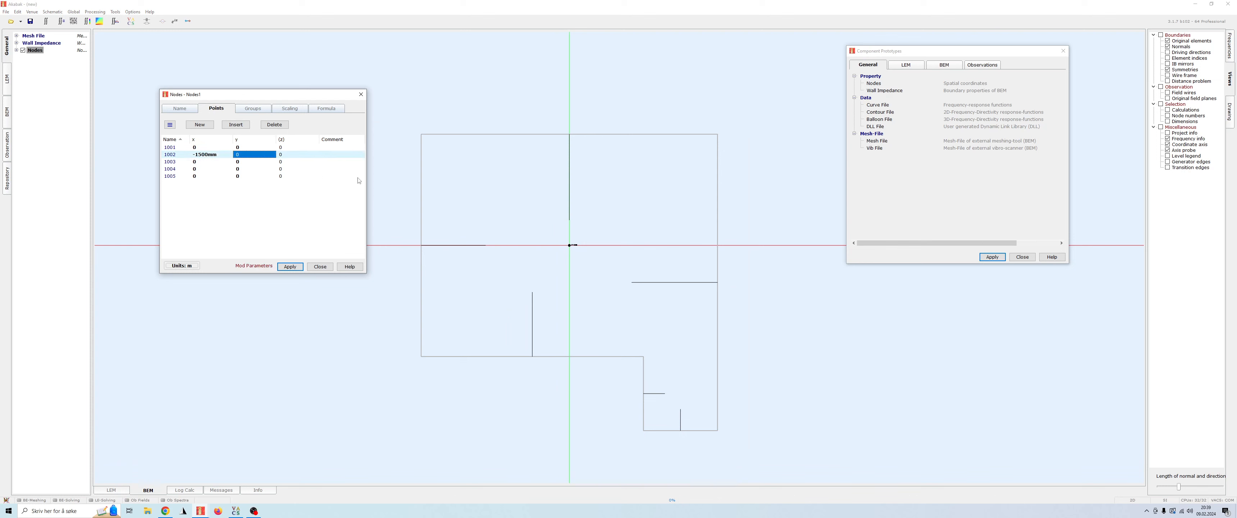
text(1000mm)
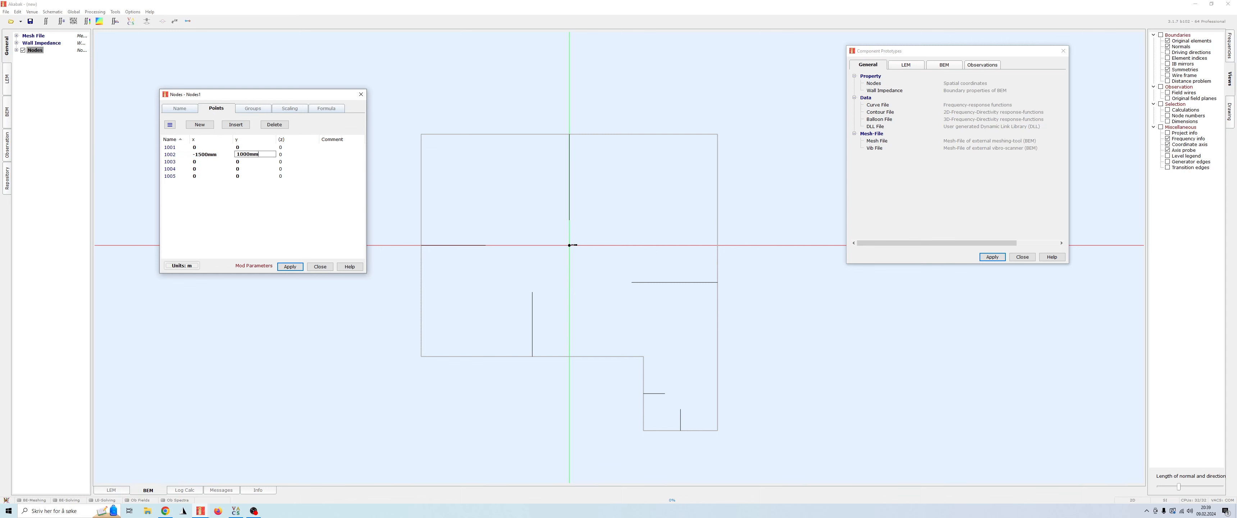
click(289, 267)
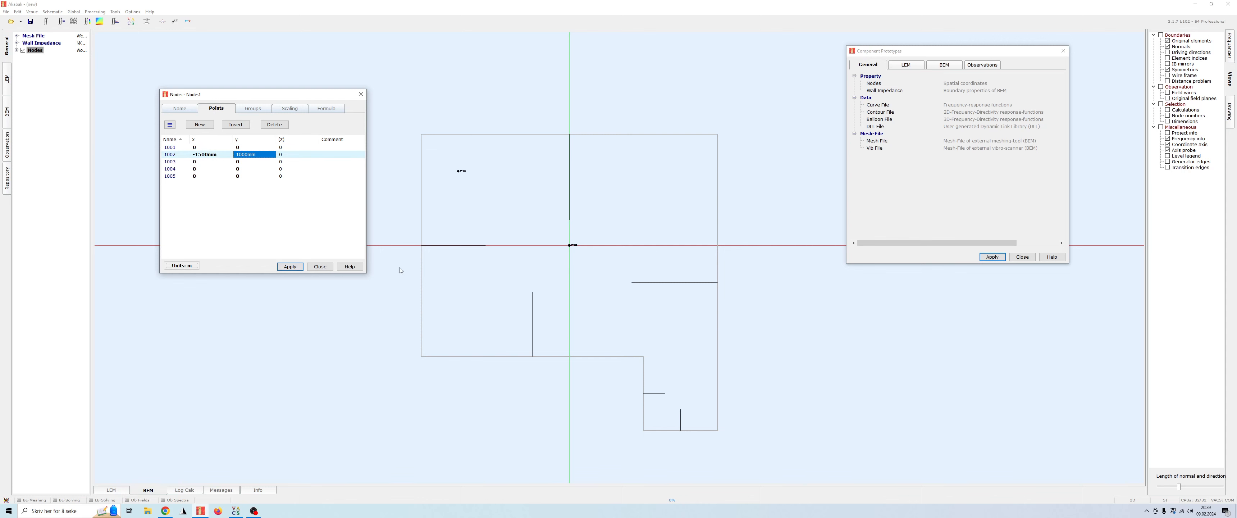
- Set point 1003 to x 1500mm and y 1000mm and apply the change
scroll(422, 130, up, 3)
scroll(648, 370, up, 6)
middle_drag(535, 277, 598, 166)
scroll(530, 171, down, 7)
scroll(591, 232, down, 4)
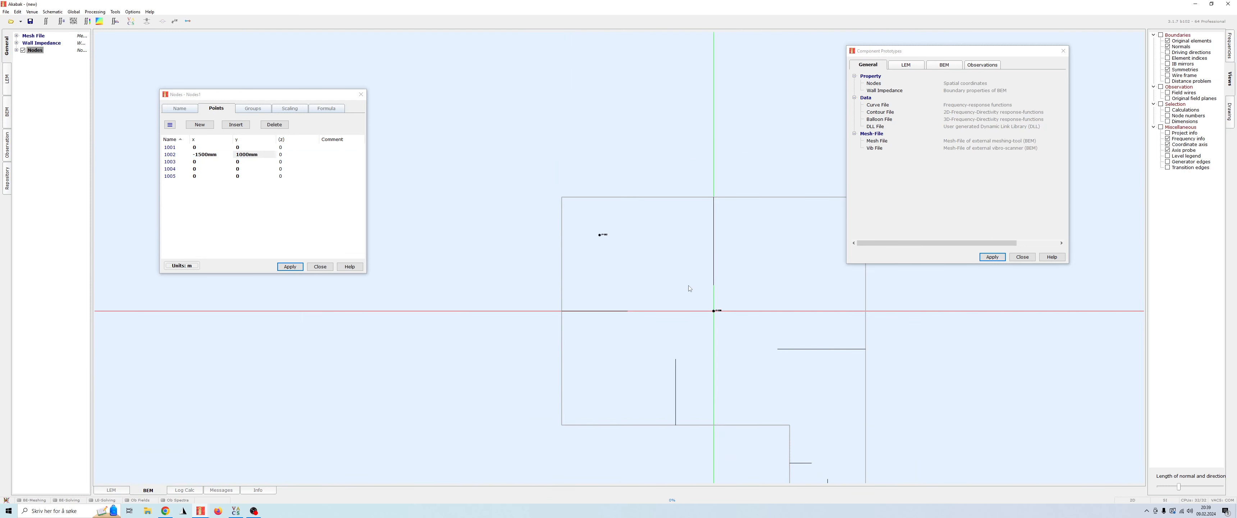
click(210, 163)
text(1500mm)
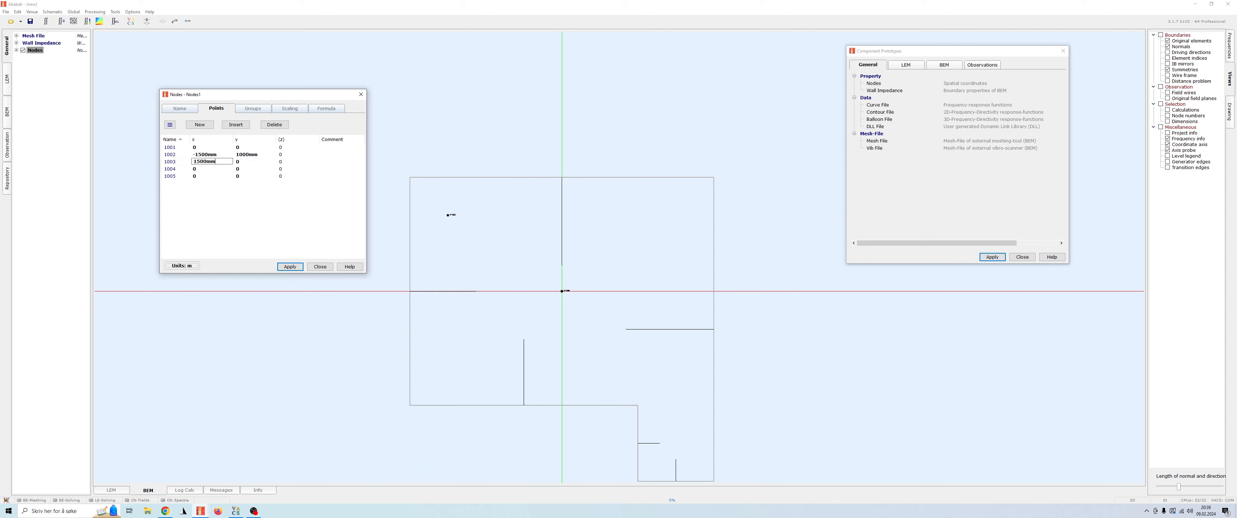
key(Tab)
text(1000)
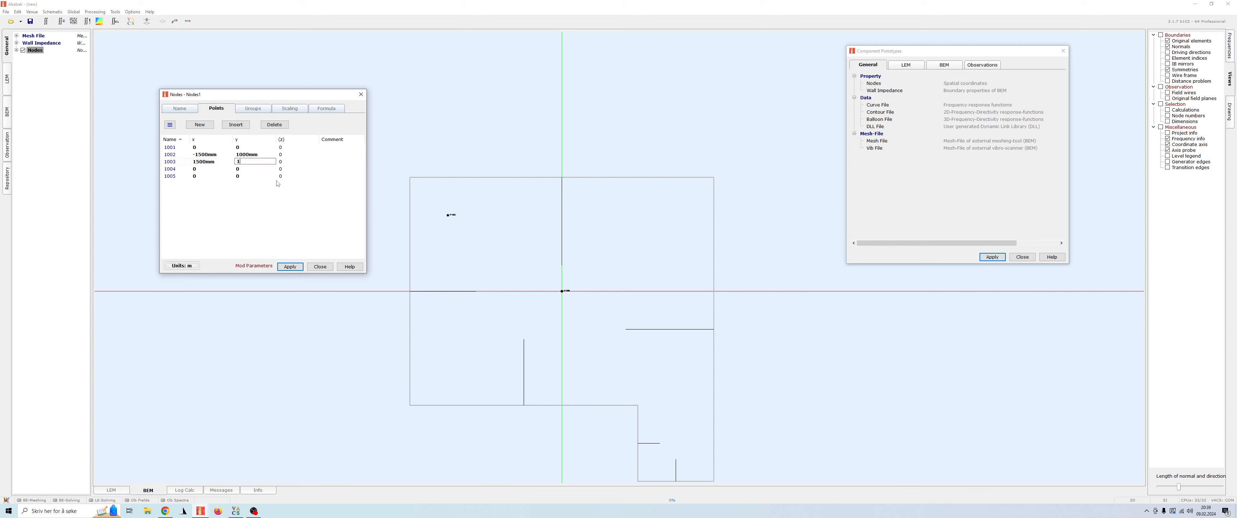
click(290, 266)
- Set point 1004 to x -1500mm and y -1000mm and apply the change
scroll(653, 257, up, 5)
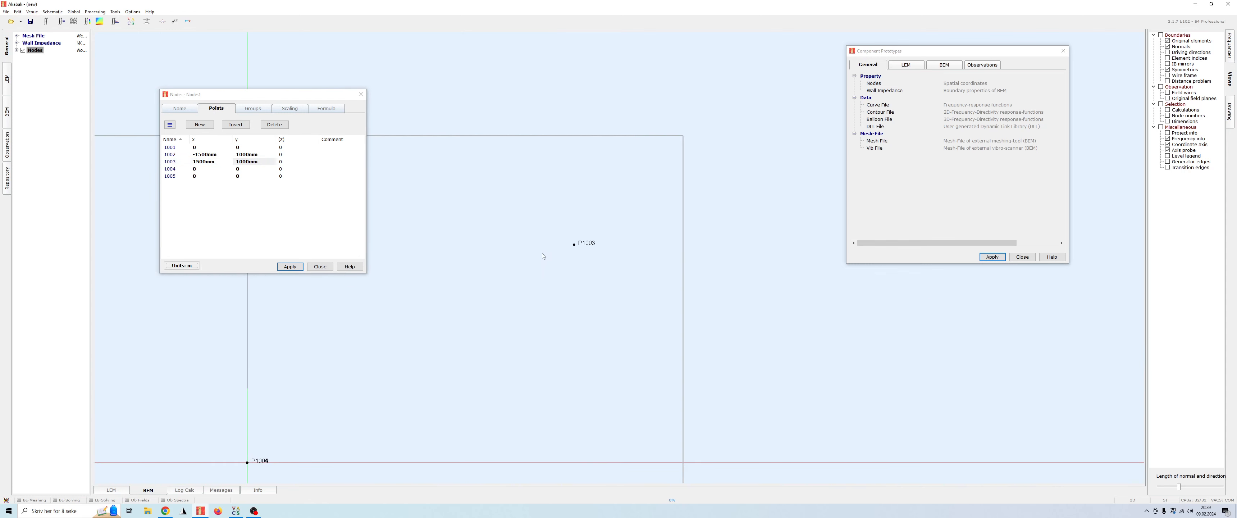
scroll(542, 254, down, 4)
drag(484, 270, 556, 270)
drag(624, 255, 799, 273)
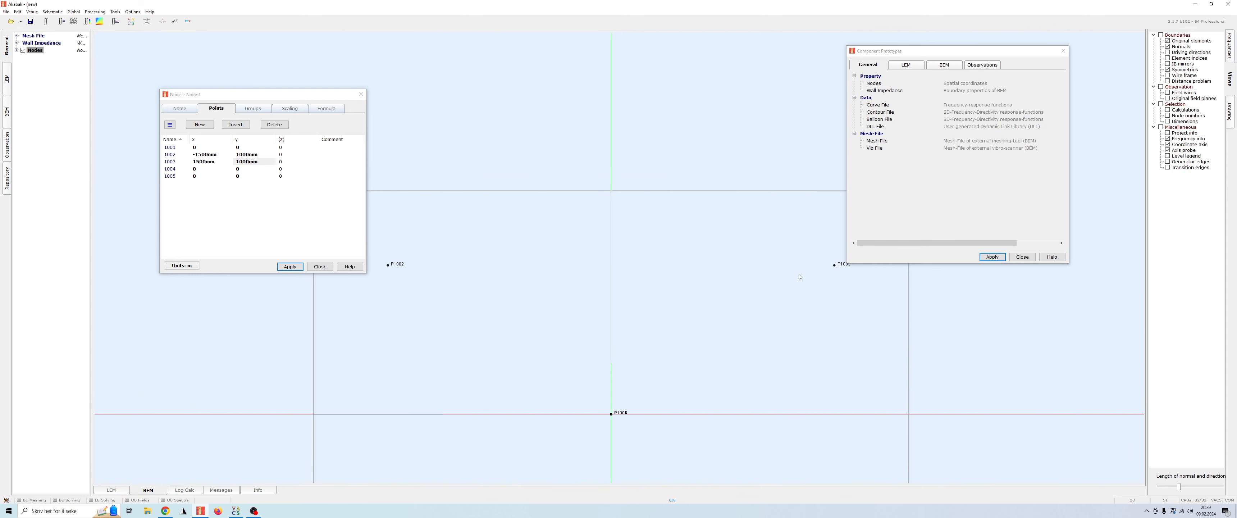
scroll(720, 291, down, 5)
drag(656, 346, 623, 235)
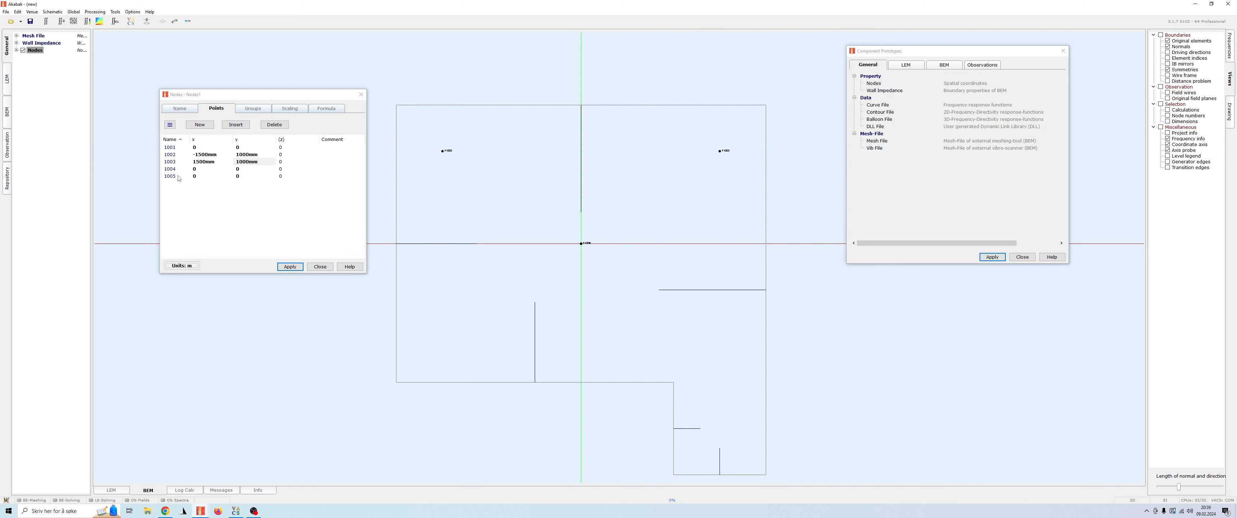
right_drag(634, 263, 644, 245)
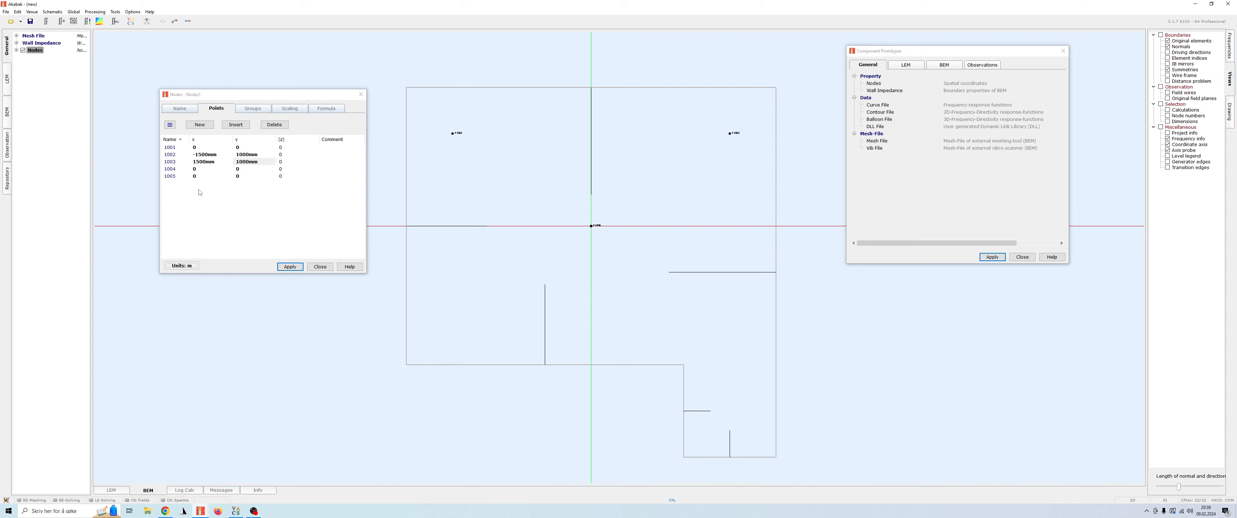
click(203, 169)
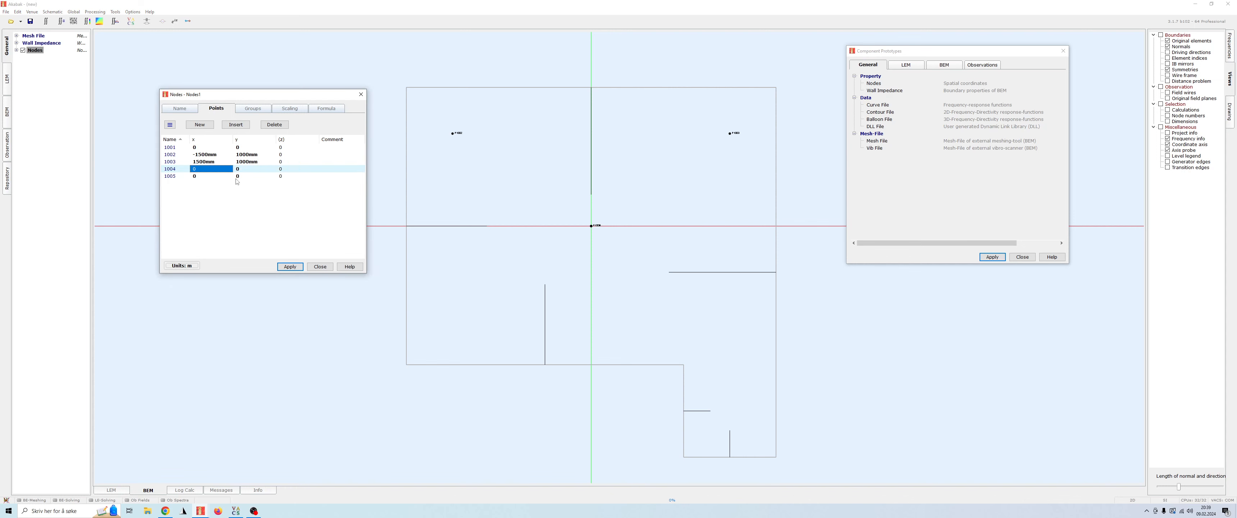
text(-1500mm)
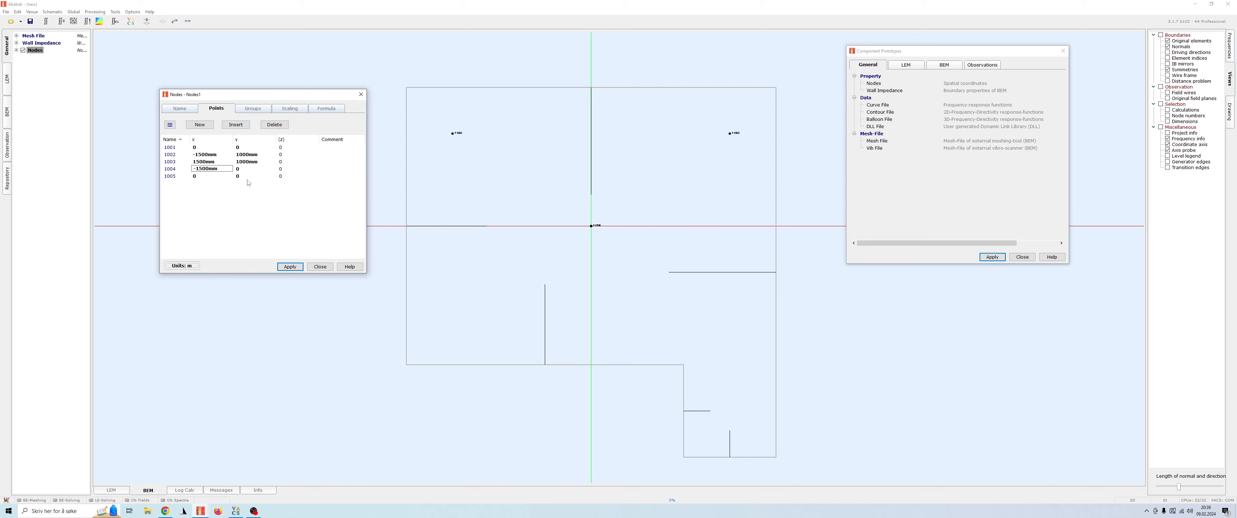
click(243, 169)
text(-1000mm)
click(291, 268)
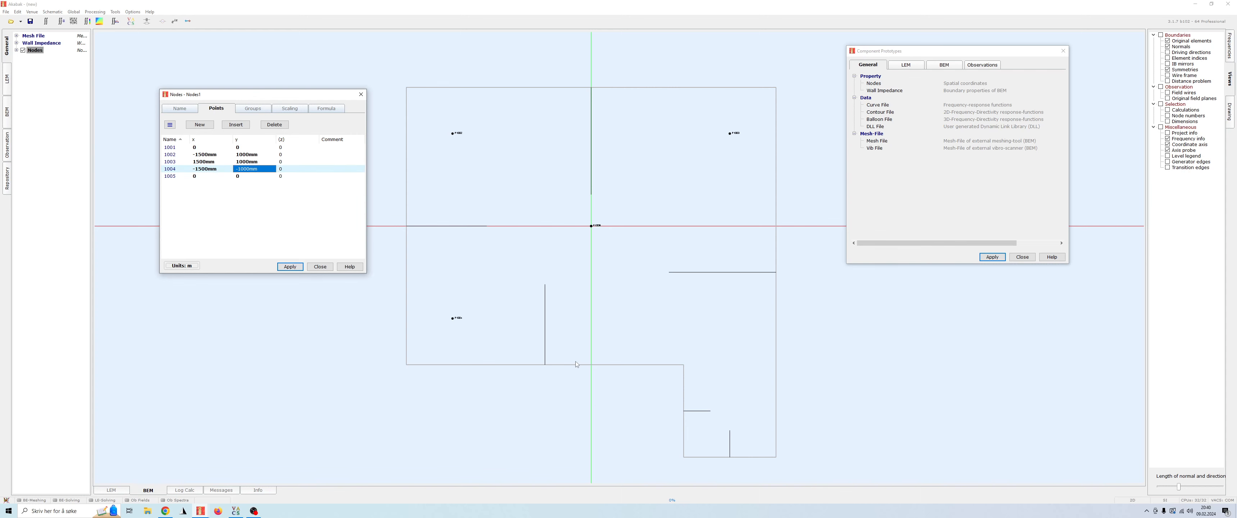
- Set point 1005 to x 1500mm and y -2000mm and apply the change
scroll(424, 340, up, 7)
drag(424, 341, 517, 345)
scroll(544, 308, up, 3)
scroll(543, 308, down, 8)
scroll(517, 345, down, 1)
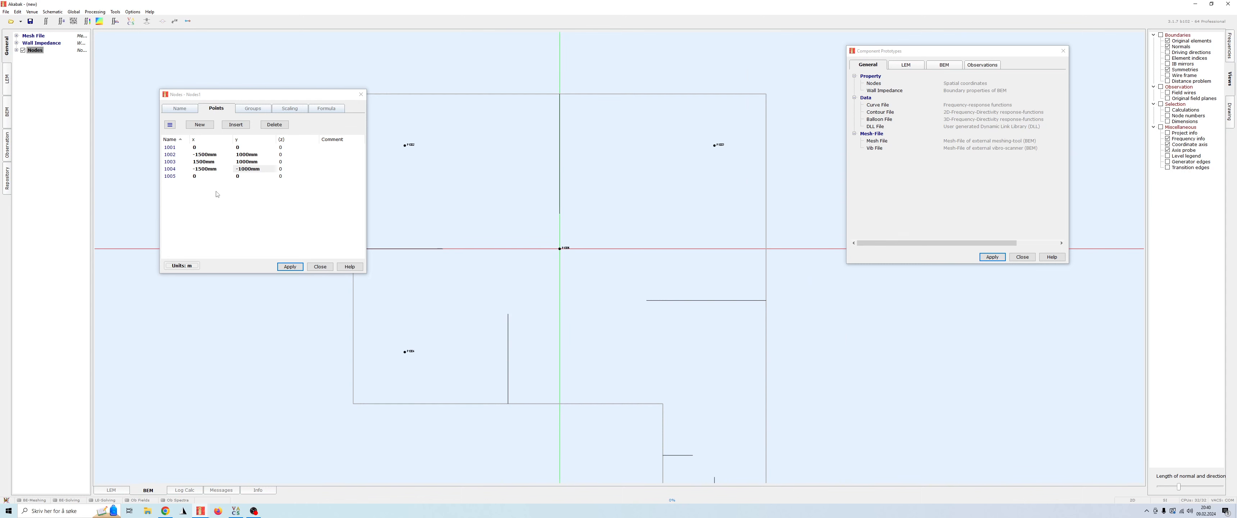
click(204, 176)
drag(568, 307, 567, 294)
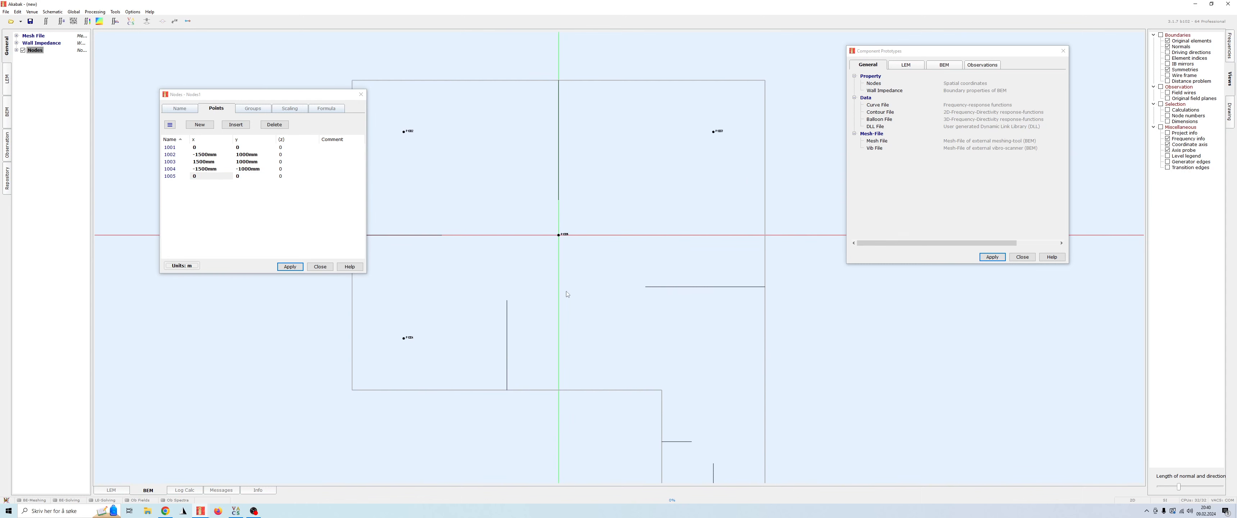
click(209, 177)
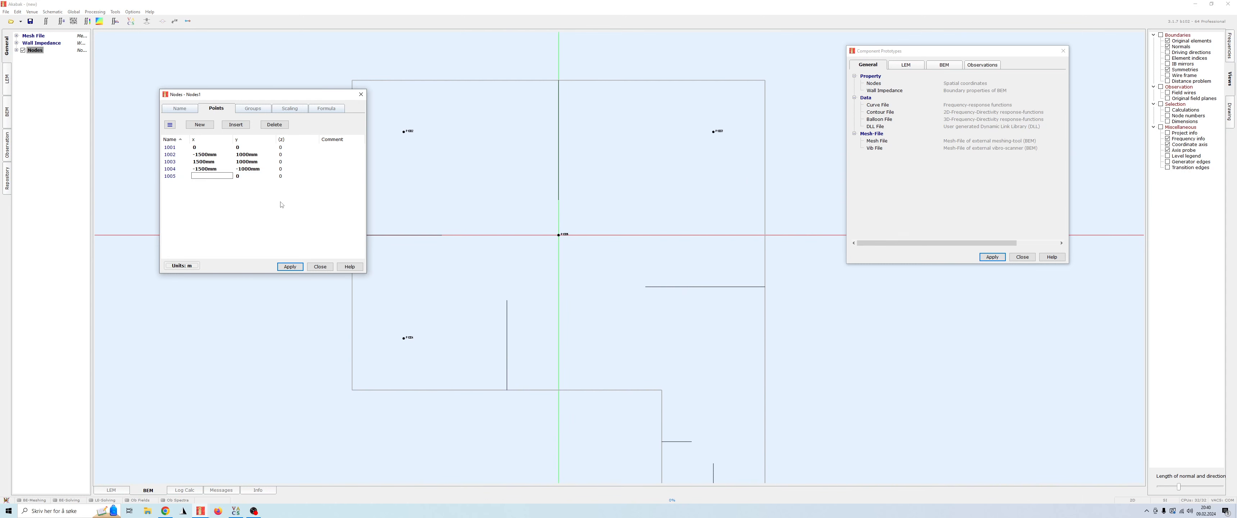
text(1500mm)
click(249, 177)
text(-2000mm)
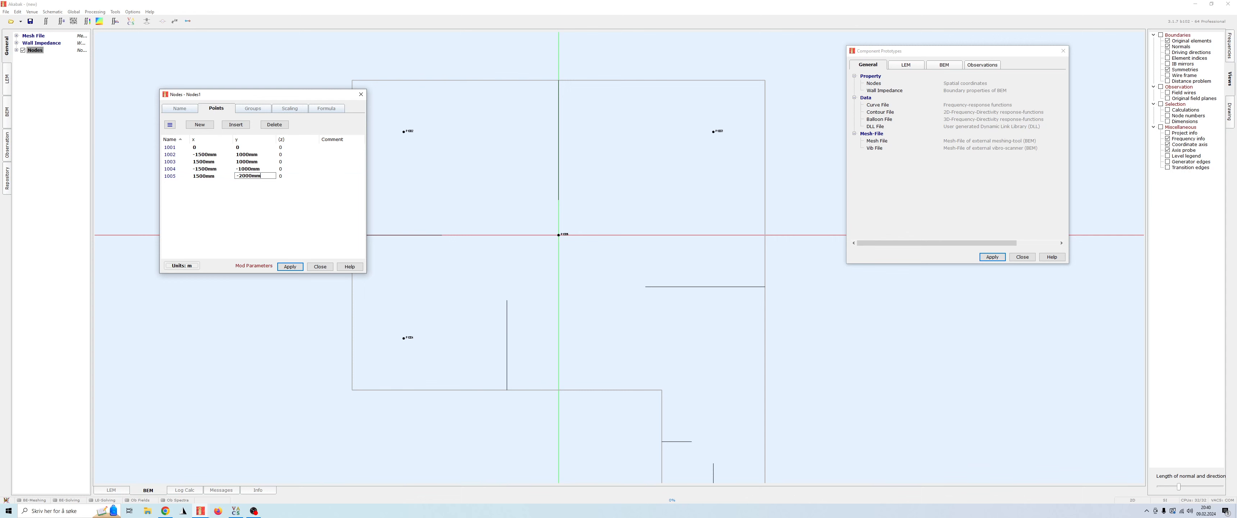
click(290, 266)
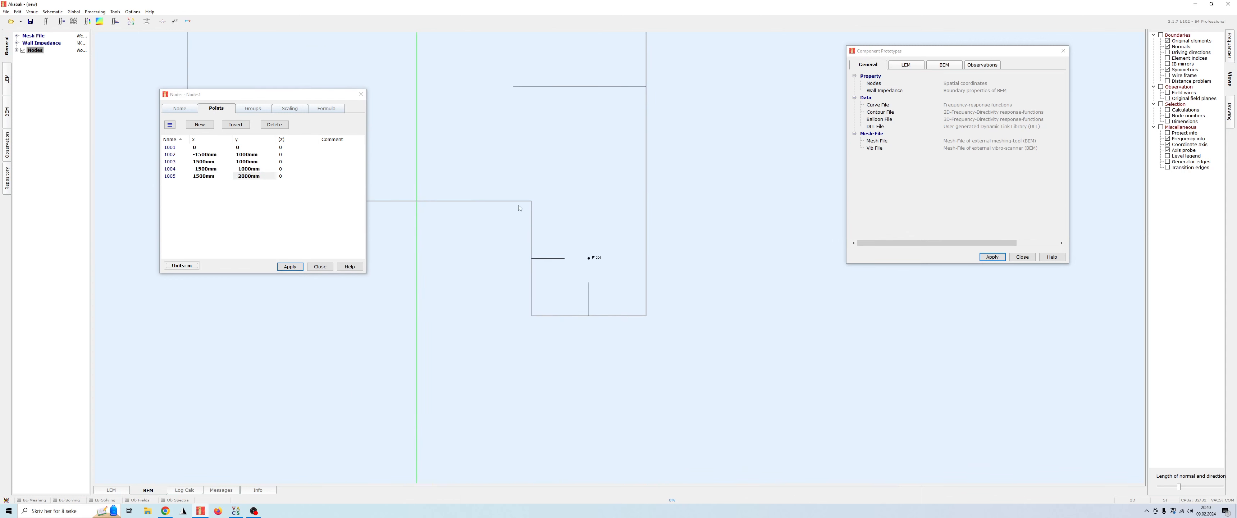
- Inspect the positions of the five nodes within the L-shaped room outline, and close the node settings
scroll(606, 268, up, 12)
middle_drag(538, 271, 553, 296)
scroll(553, 296, up, 1)
scroll(532, 236, down, 9)
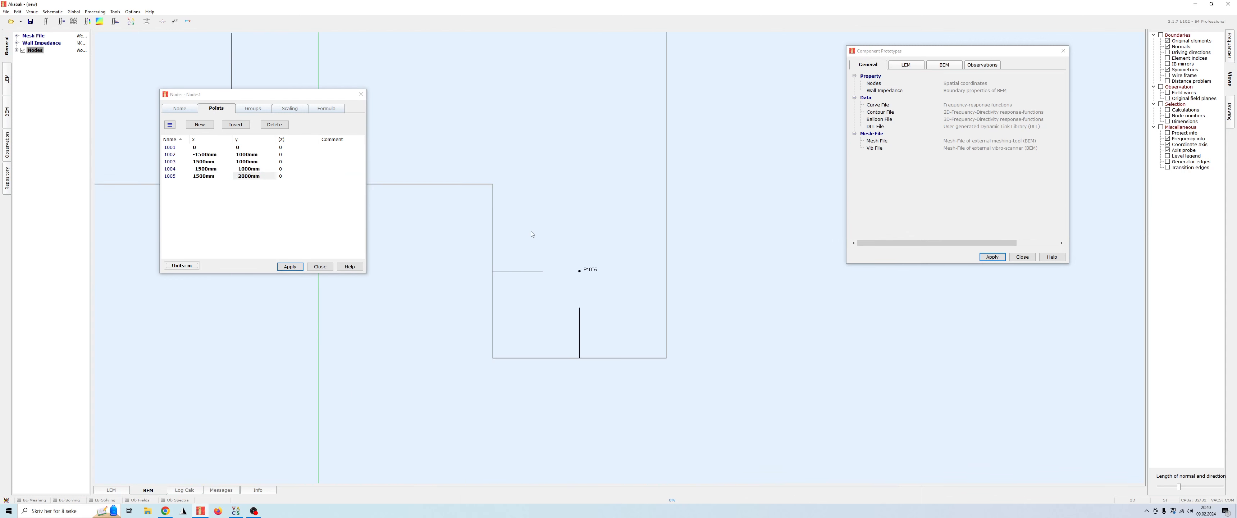
middle_drag(531, 232, 679, 443)
scroll(601, 322, down, 11)
mouse_move(621, 262)
middle_down()
mouse_move(596, 290)
mouse_move(571, 288)
mouse_move(600, 194)
mouse_move(774, 263)
mouse_move(728, 302)
middle_up()
scroll(574, 298, up, 6)
scroll(721, 299, down, 3)
middle_drag(553, 225, 568, 251)
scroll(574, 253, down, 1)
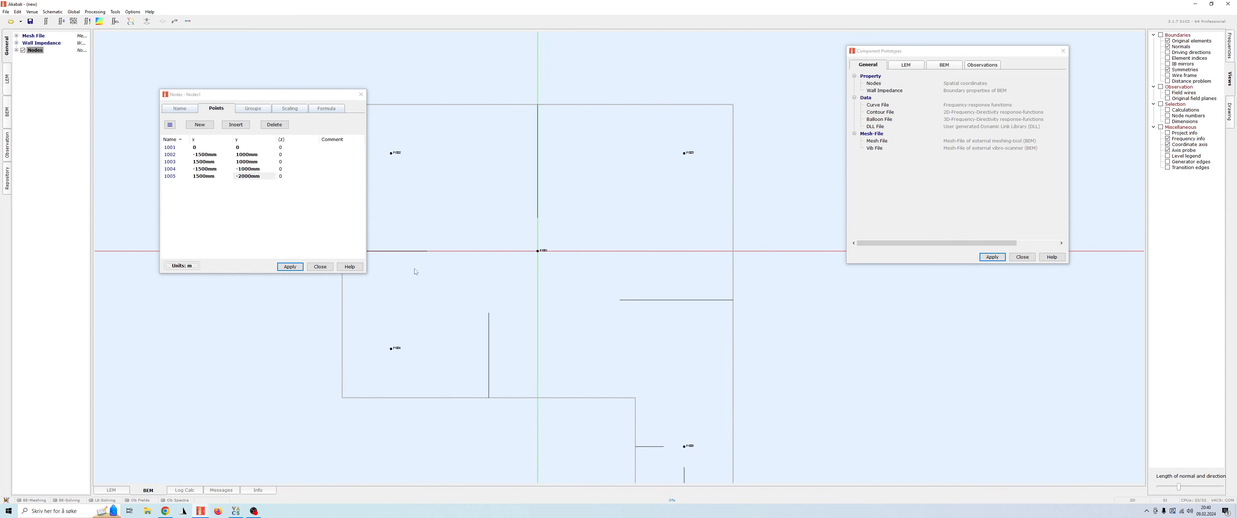
click(321, 266)
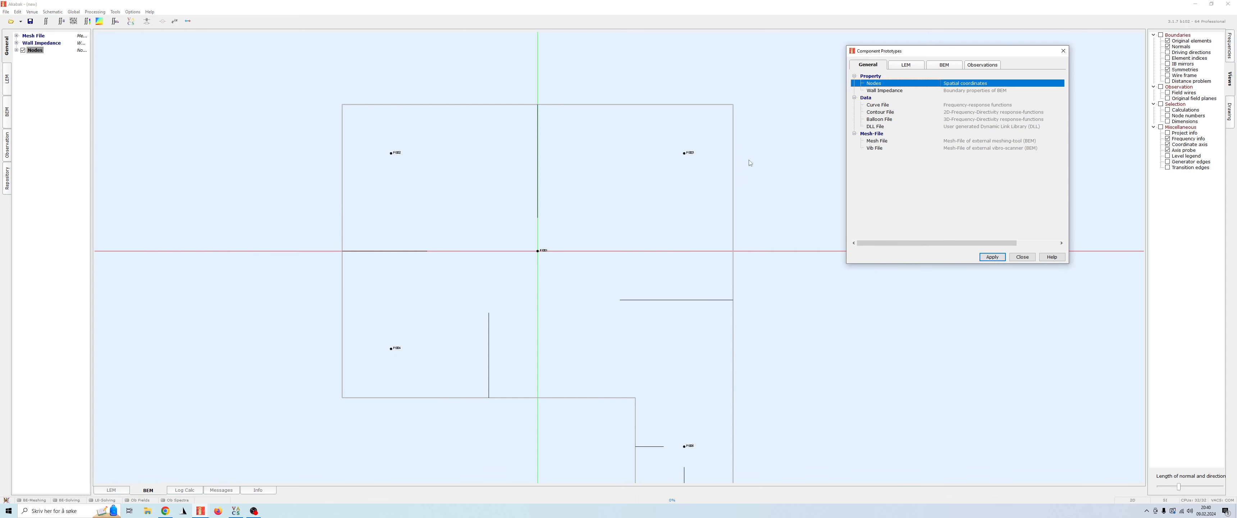
- Create a Pressure Points (nodes) source component in the BEM subdomain and arrange its settings window beside the room outline
click(941, 65)
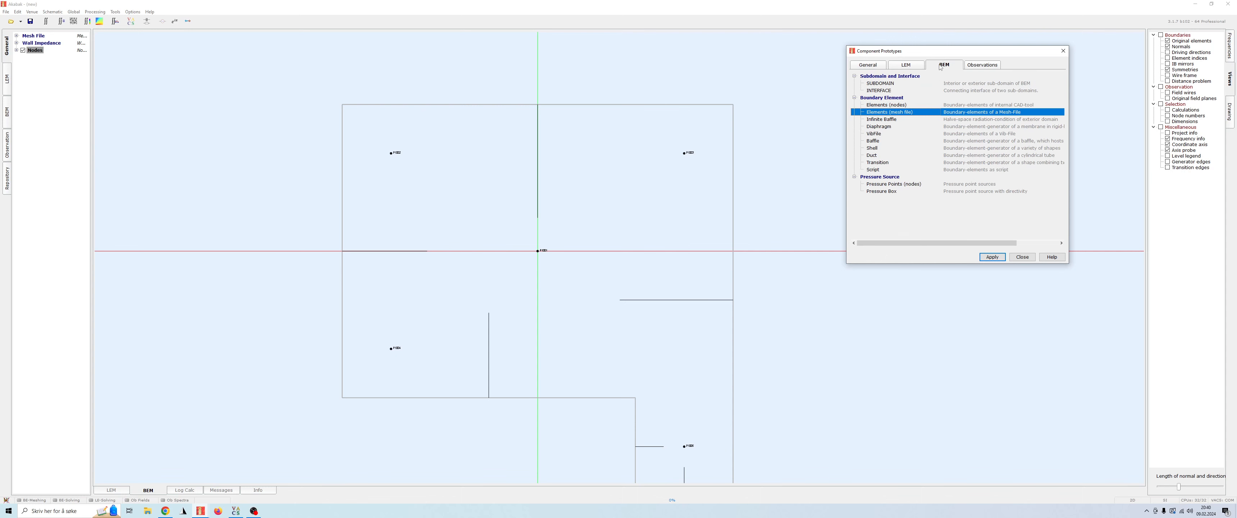
click(876, 184)
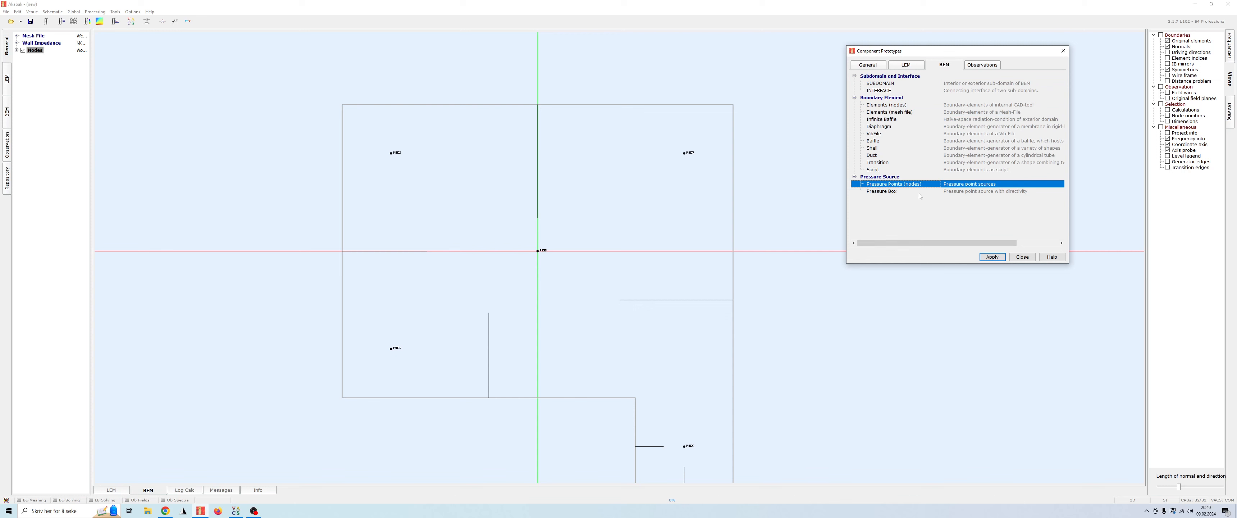
double_click(910, 184)
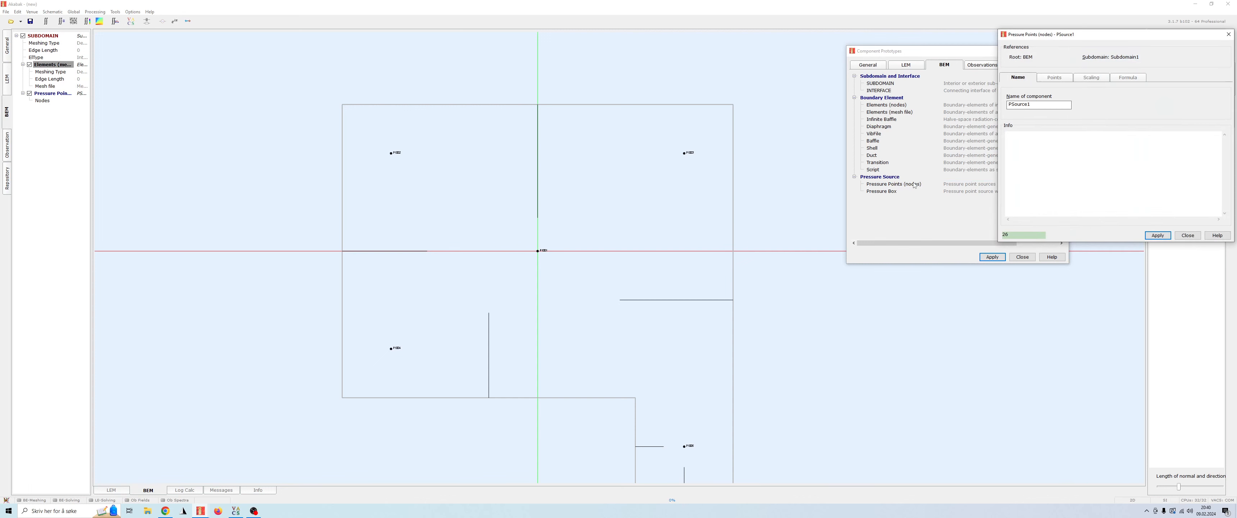
drag(1054, 38, 217, 52)
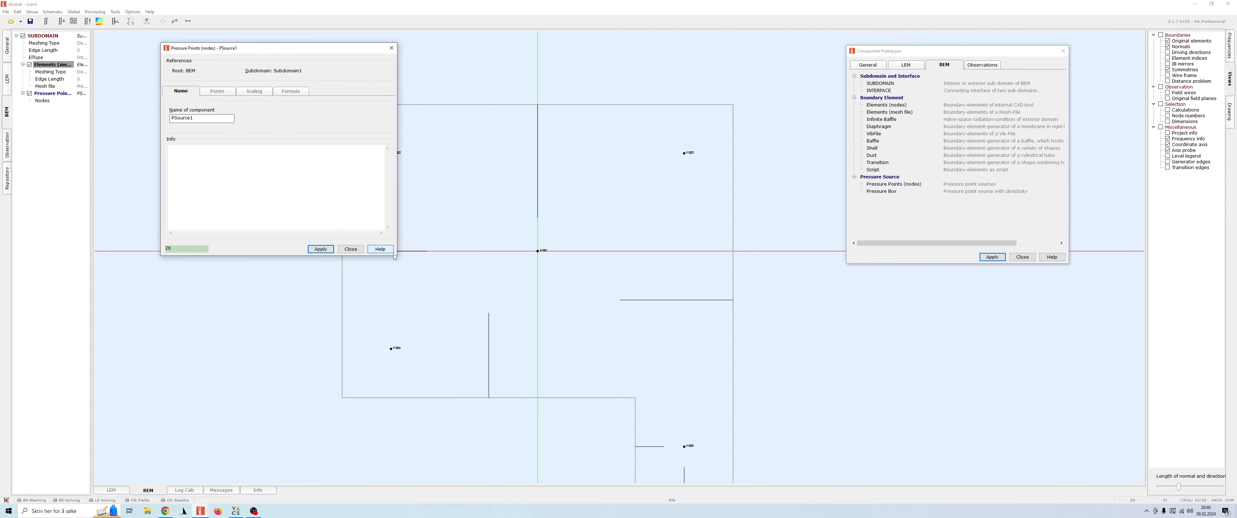
drag(397, 254, 413, 279)
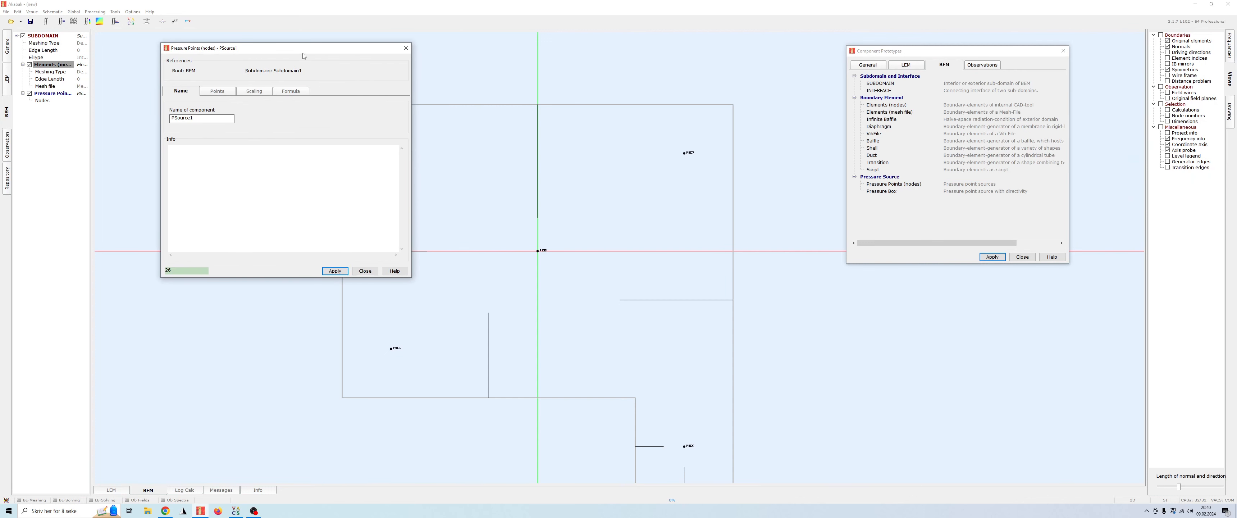
drag(304, 56, 243, 70)
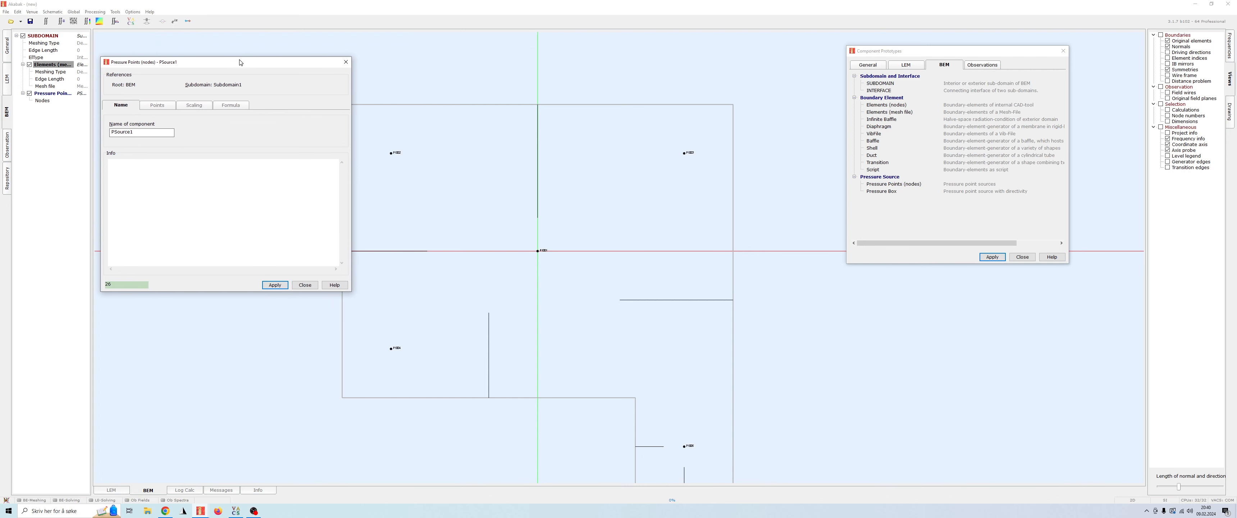
- Add two source points to the pressure source and assign node 1002 to the first one
click(164, 107)
click(117, 127)
click(118, 128)
click(127, 157)
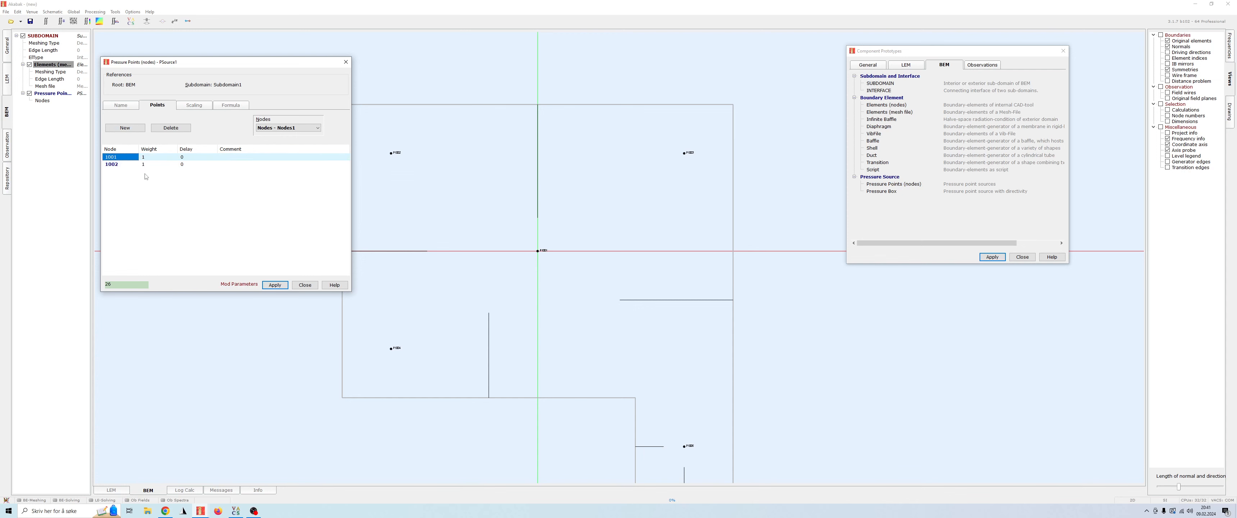
text(1002)
key(Return)
- Assign node 1003 to the second source point and apply the pressure source settings
click(120, 164)
text(109)
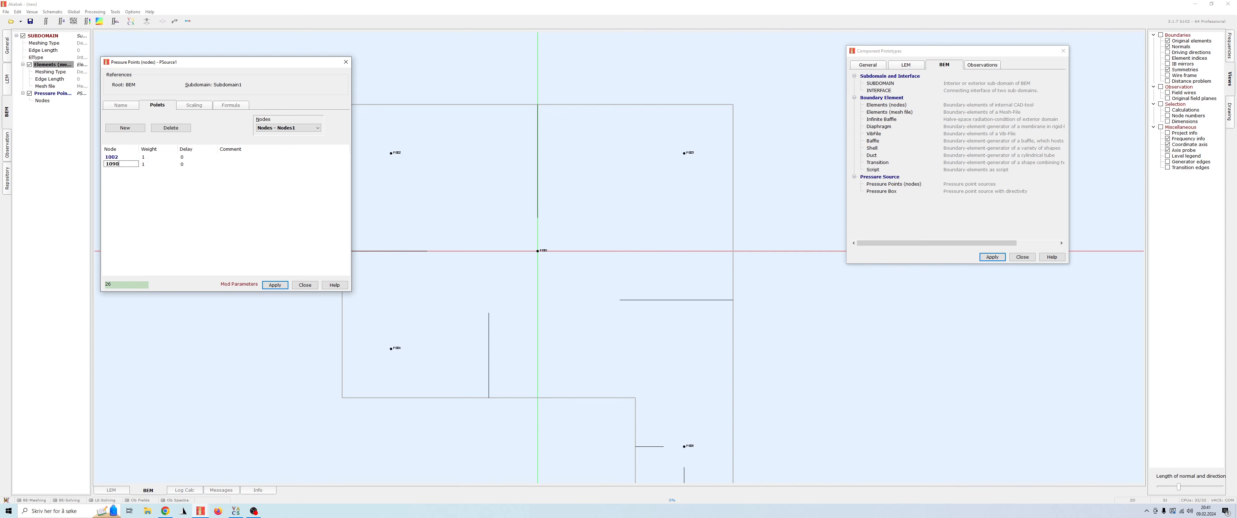
key(Return)
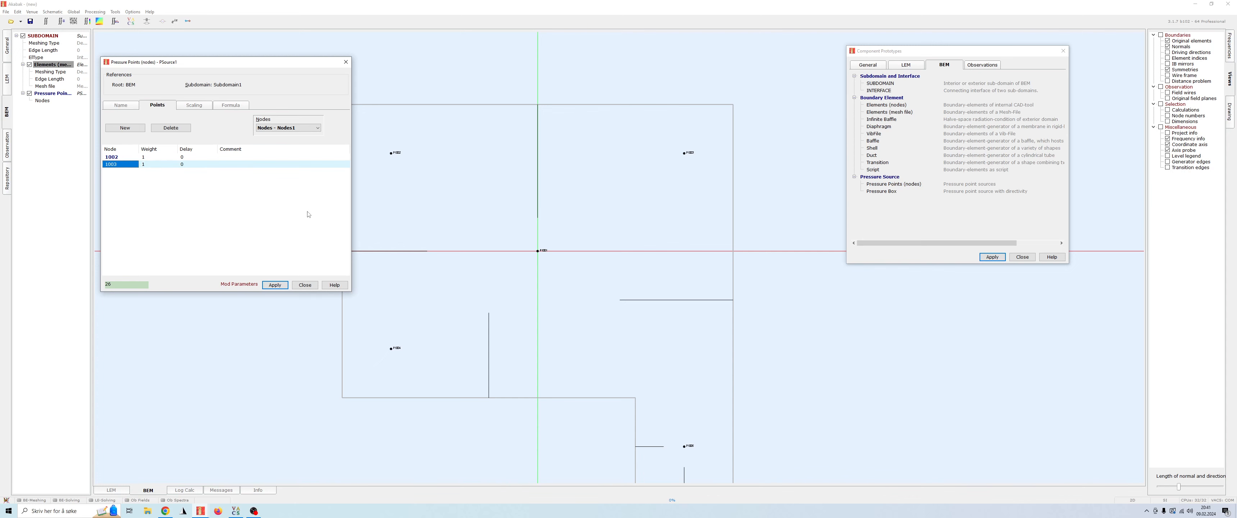
scroll(505, 157, up, 6)
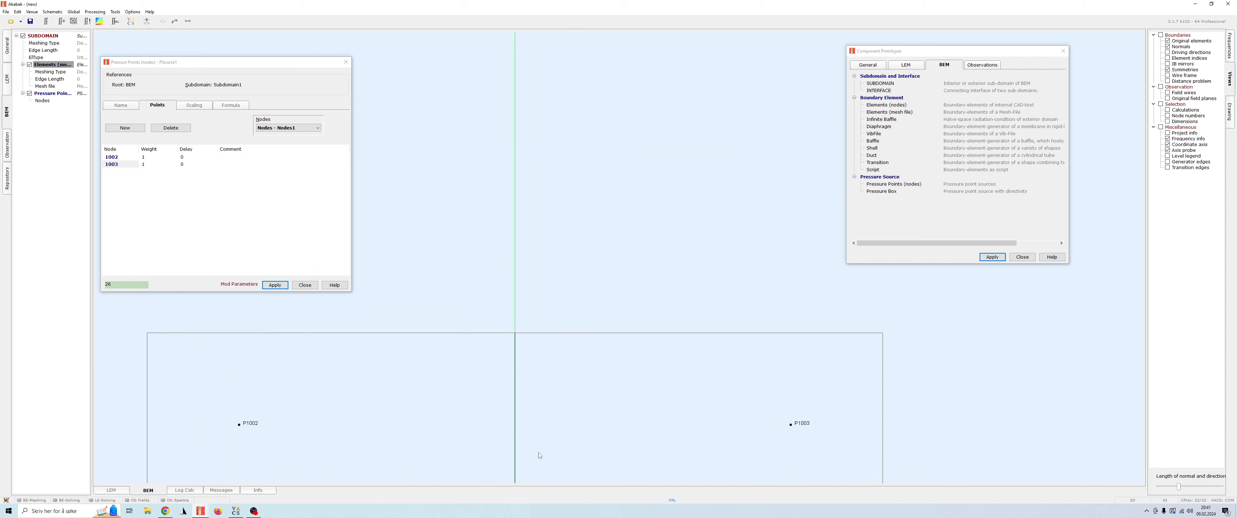
scroll(538, 452, up, 2)
mouse_move(548, 436)
middle_down()
mouse_move(637, 327)
mouse_move(644, 342)
middle_up()
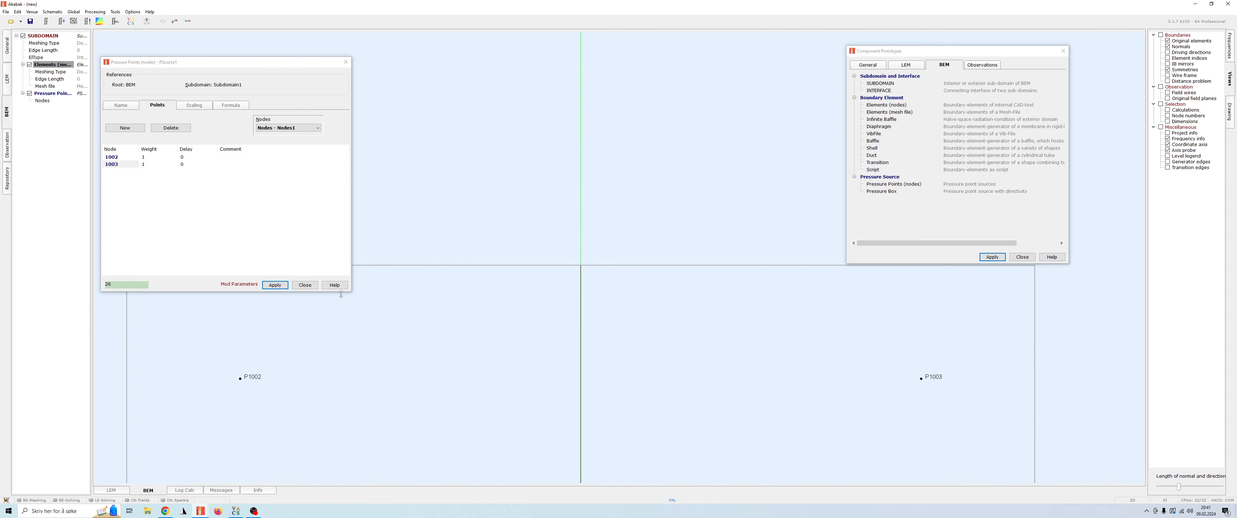
click(275, 285)
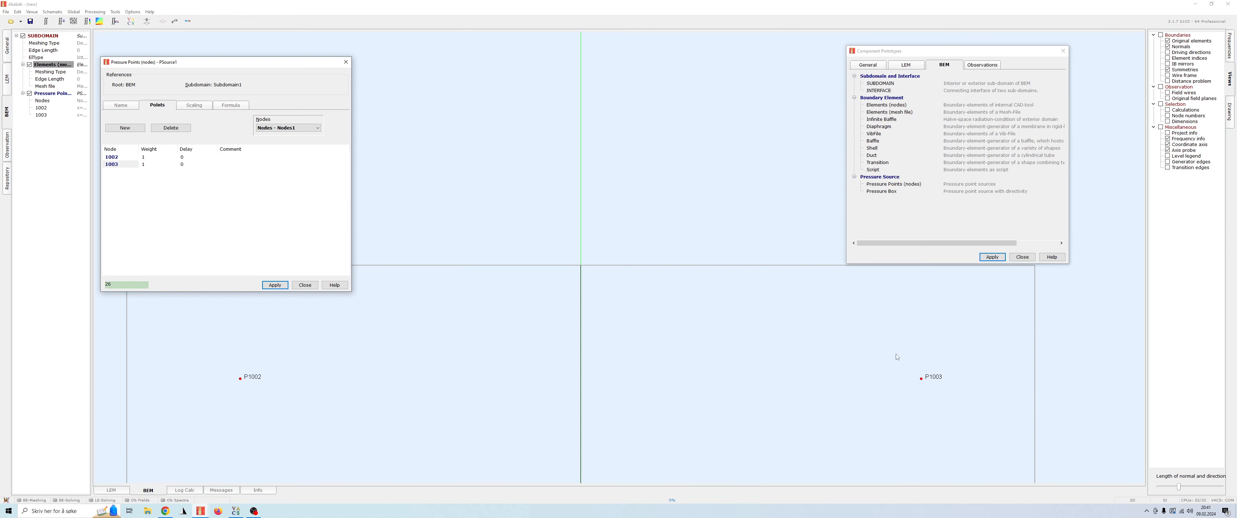
- Check the two source points in the room, and close the pressure source settings and the component prototype list
scroll(505, 204, down, 5)
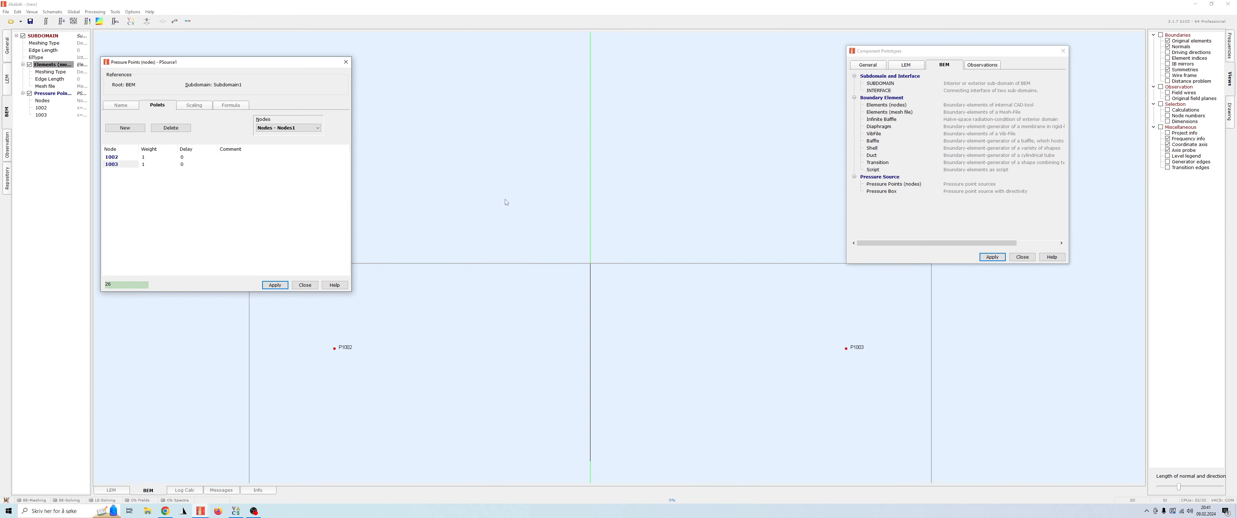
middle_drag(601, 327, 574, 183)
scroll(580, 212, down, 1)
middle_drag(582, 216, 576, 192)
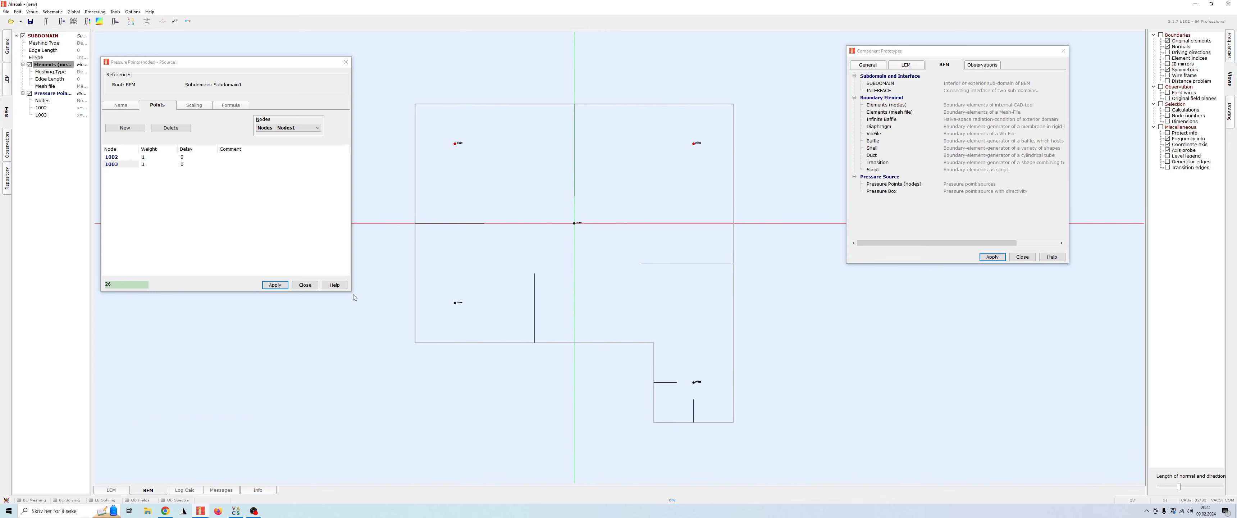
click(304, 284)
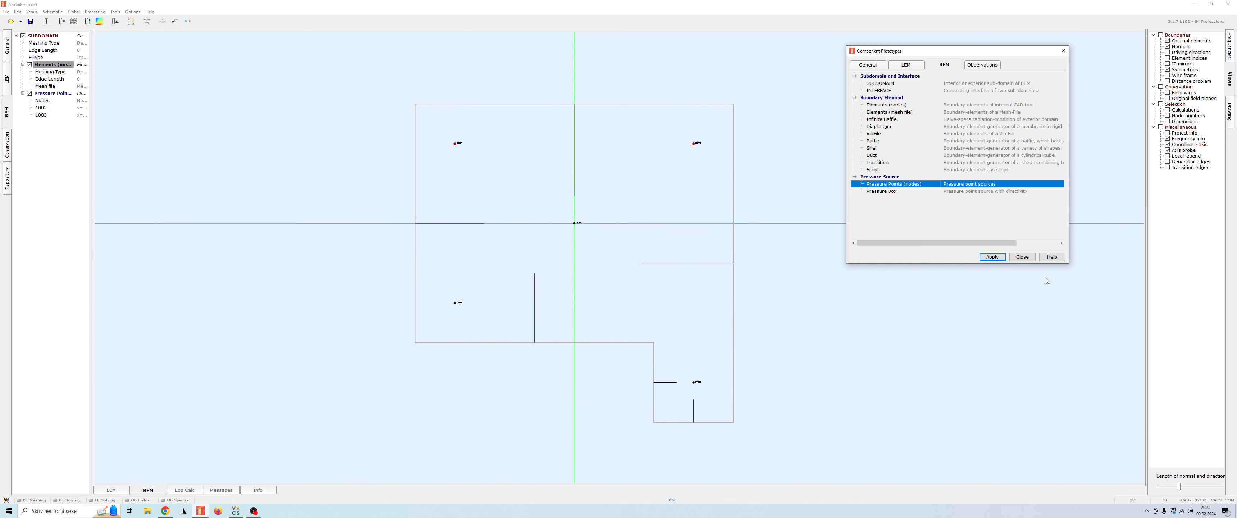
click(1022, 257)
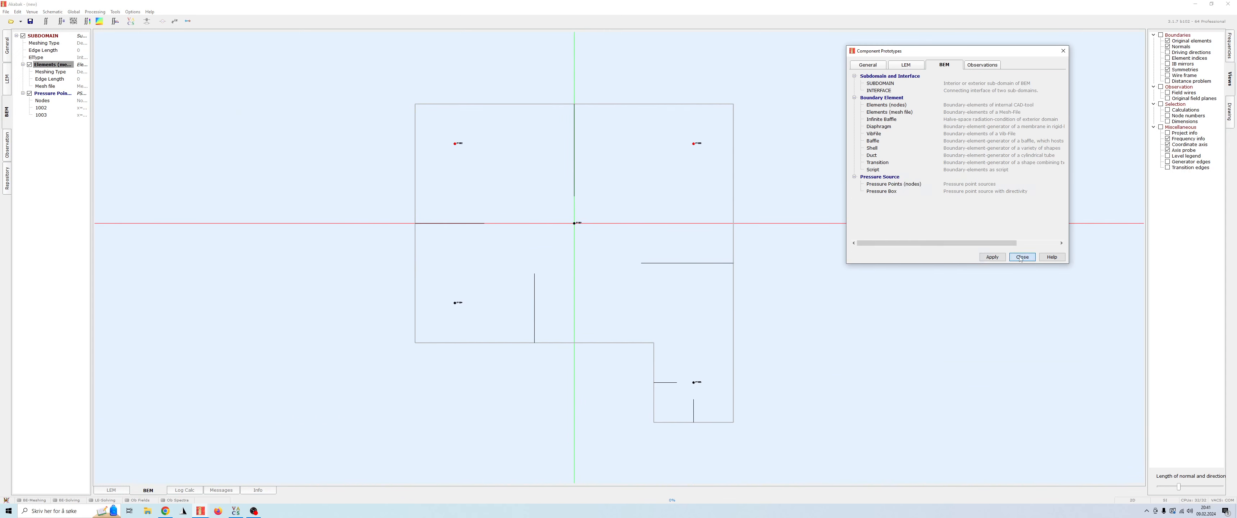
- Set the mesh-file elements' boundary type to Wall Impedance with WallImp1 as the reference, apply it and close the settings
click(47, 67)
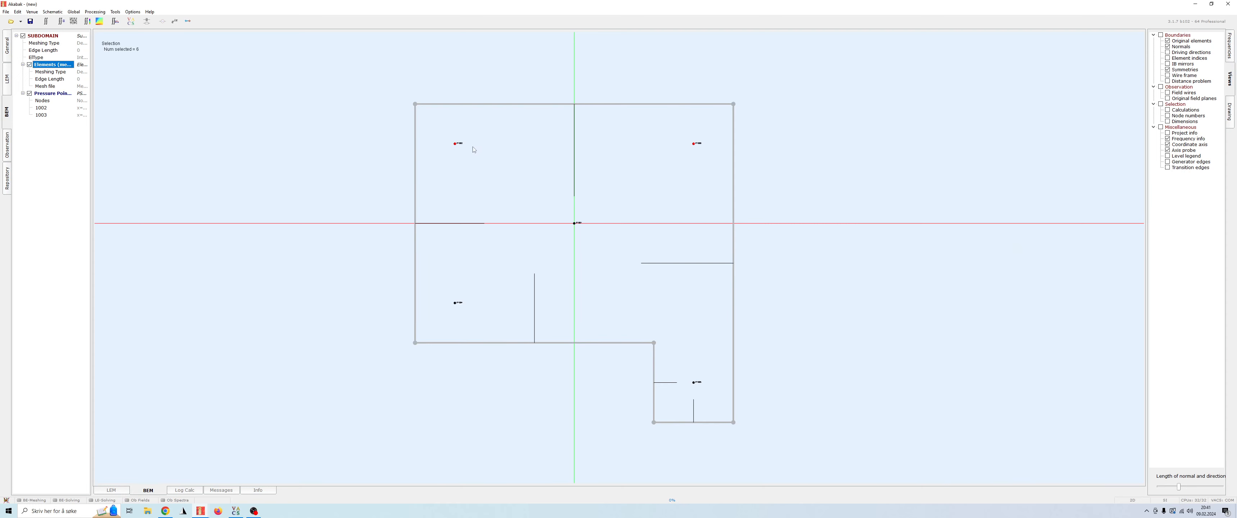
double_click(48, 67)
drag(1113, 51, 297, 92)
drag(418, 290, 670, 397)
click(294, 116)
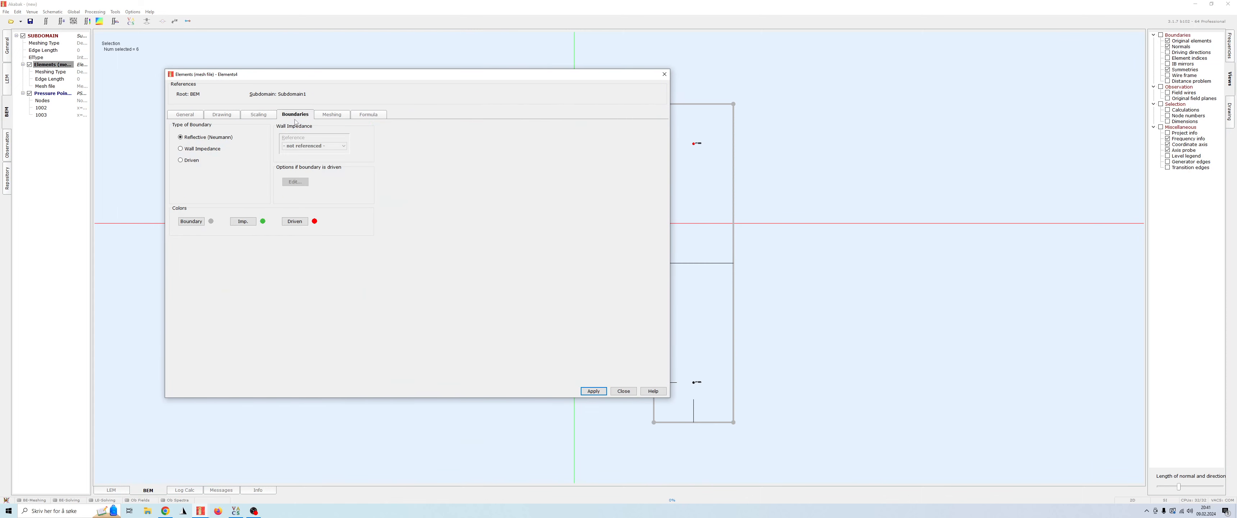
click(181, 148)
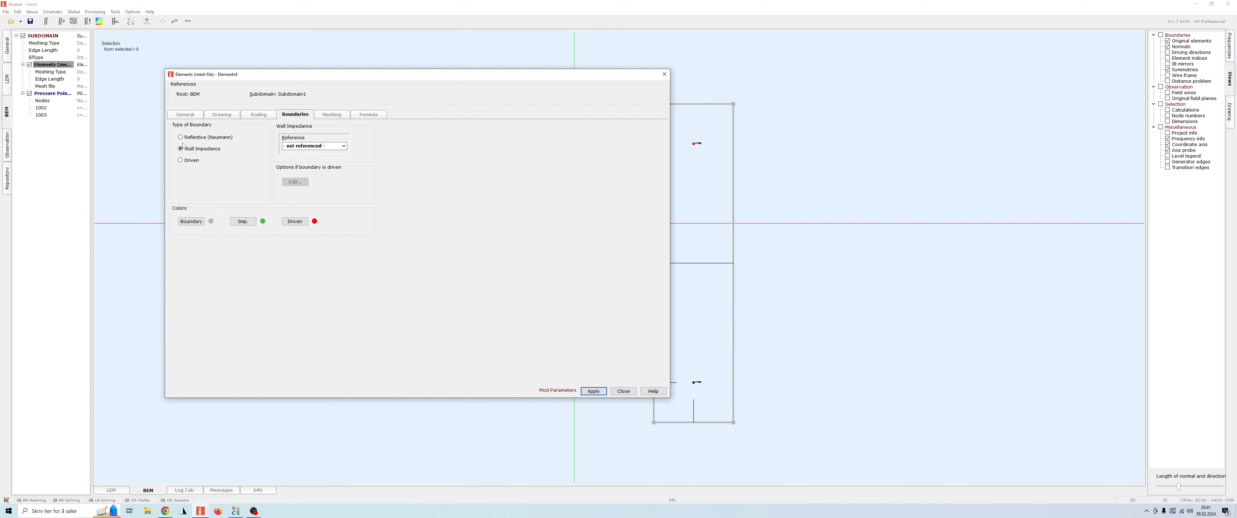
click(335, 146)
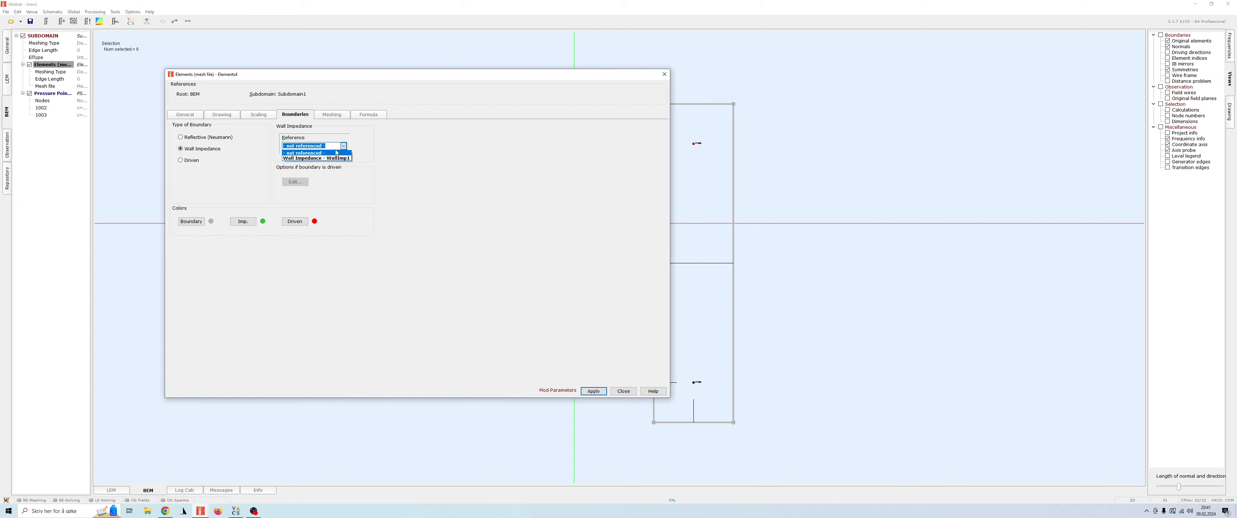
click(315, 159)
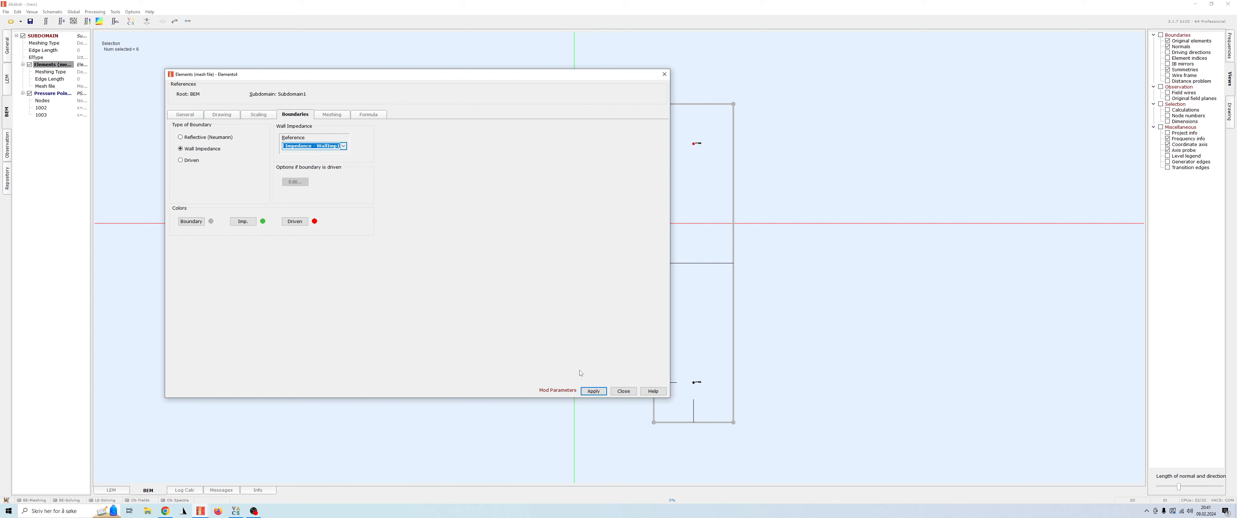
click(594, 391)
click(664, 74)
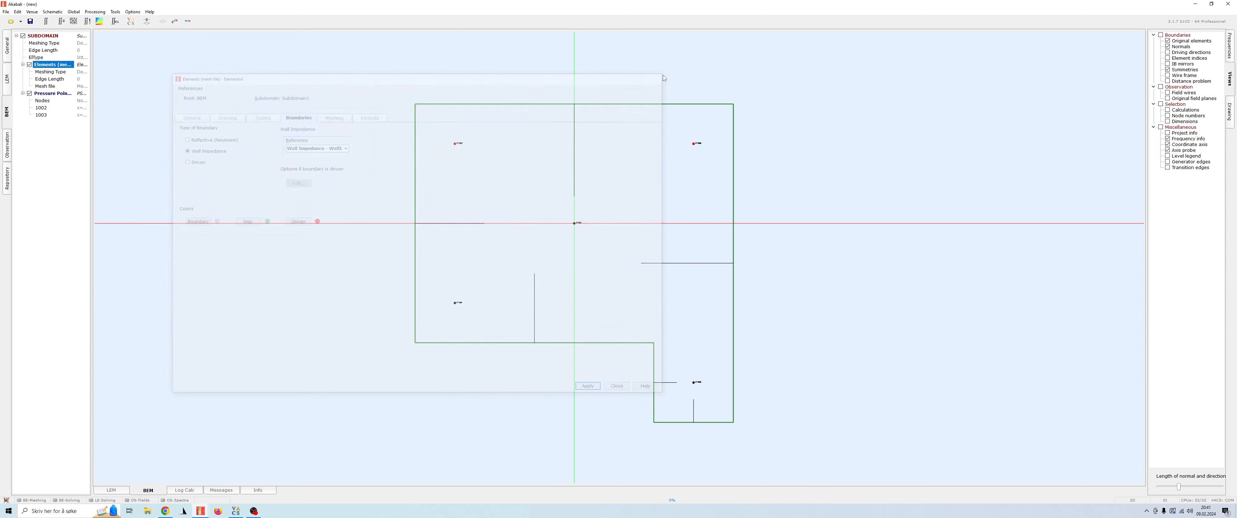
- Examine the room walls with the applied wall impedance, along with the nodes and source points inside the outline
scroll(628, 379, up, 5)
scroll(524, 269, up, 10)
drag(425, 379, 563, 259)
scroll(523, 277, down, 7)
scroll(522, 277, down, 6)
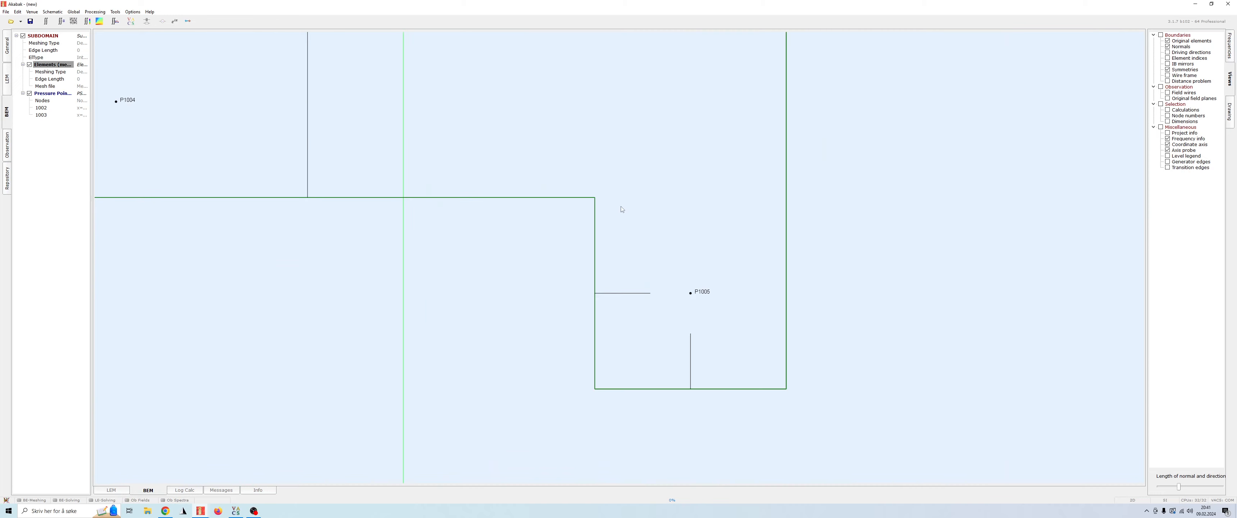
scroll(557, 269, down, 1)
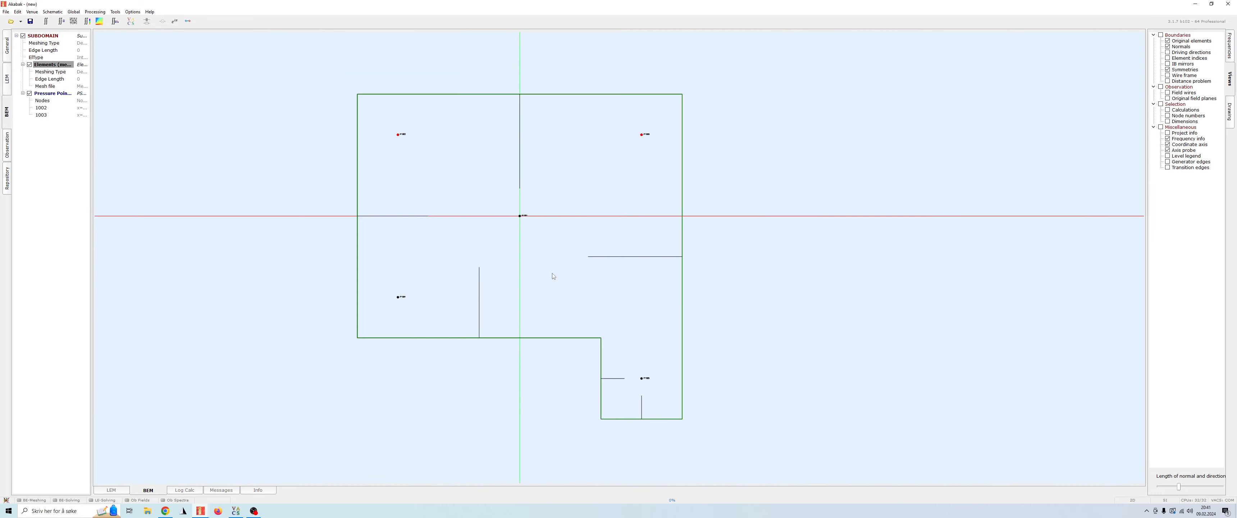
scroll(547, 260, up, 1)
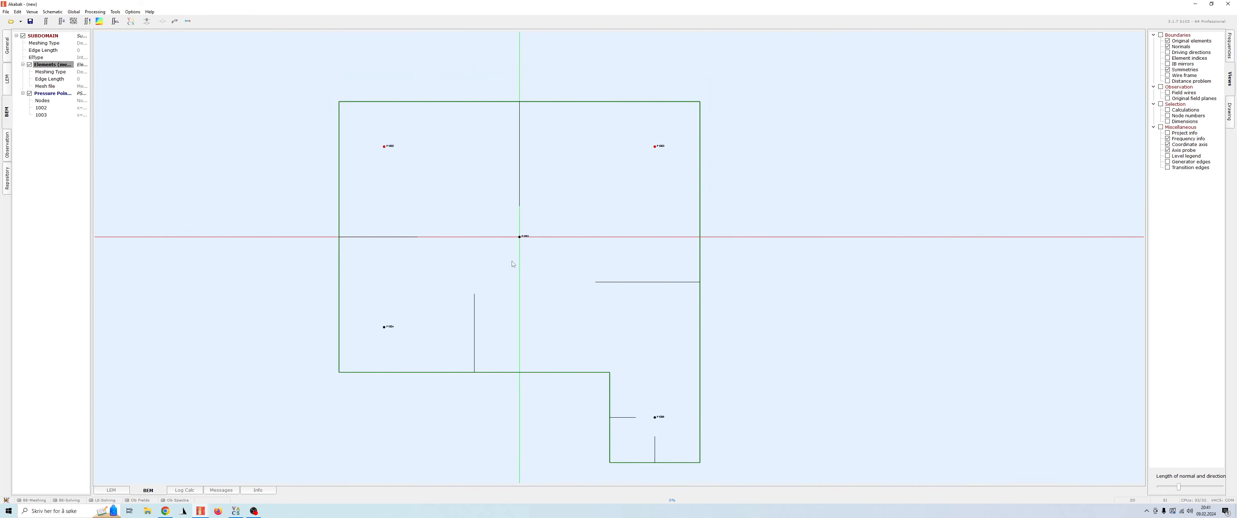
middle_drag(550, 220, 556, 245)
scroll(551, 353, up, 1)
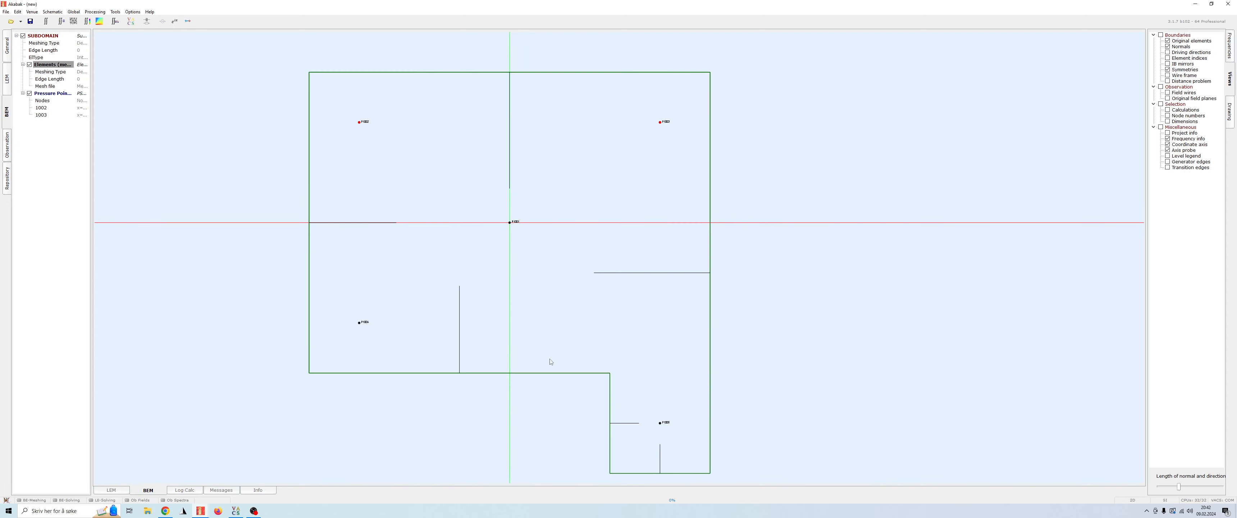
click(860, 207)
- Open the component prototype list, move it beside the room outline and enlarge it to show the full descriptions
click(147, 22)
scroll(369, 306, down, 3)
scroll(408, 314, up, 5)
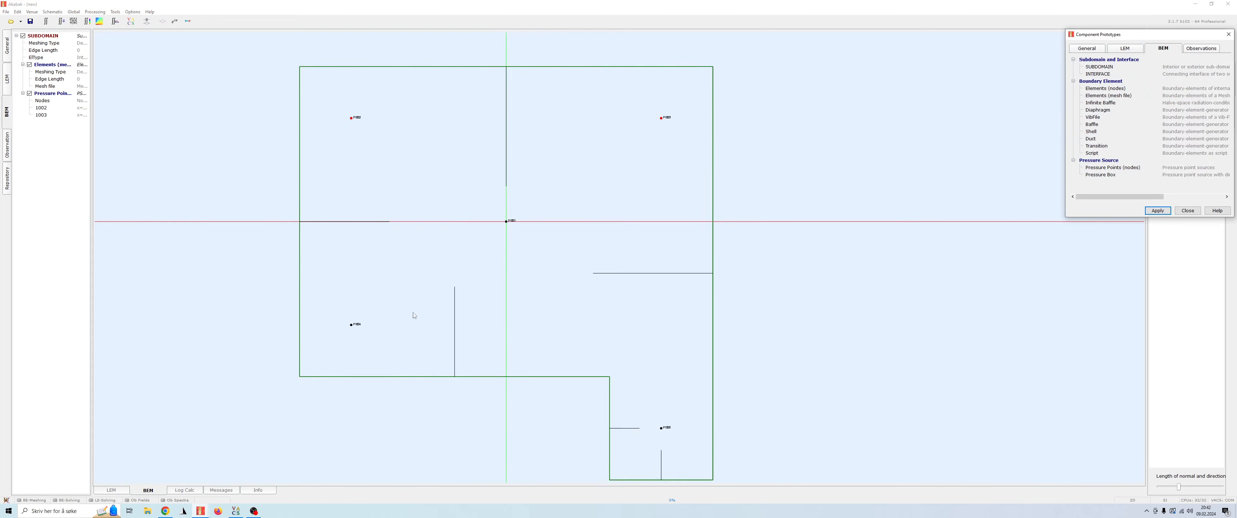
scroll(532, 258, down, 3)
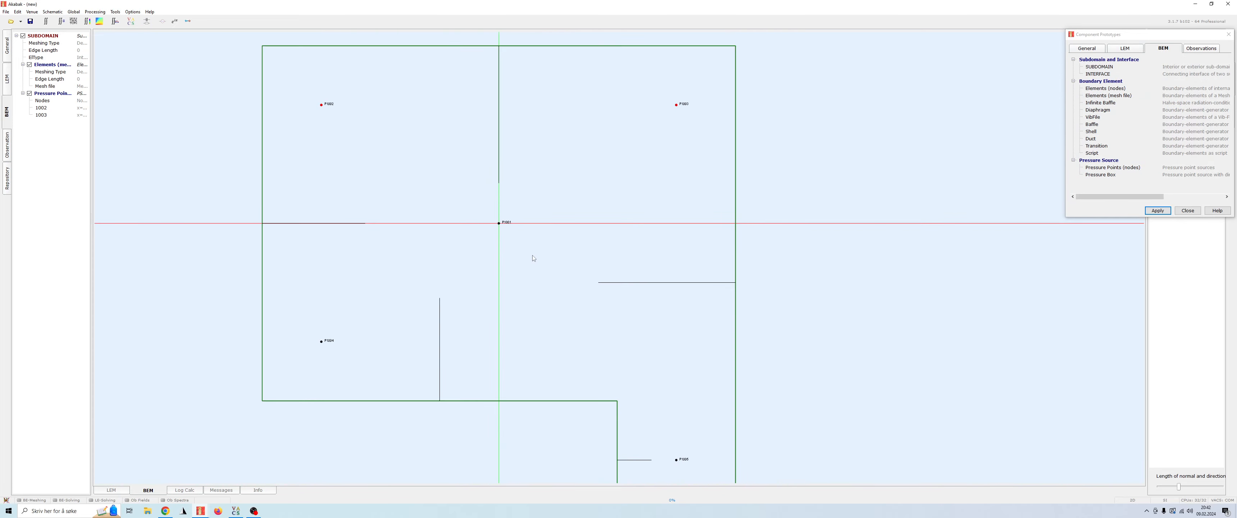
scroll(532, 256, down, 2)
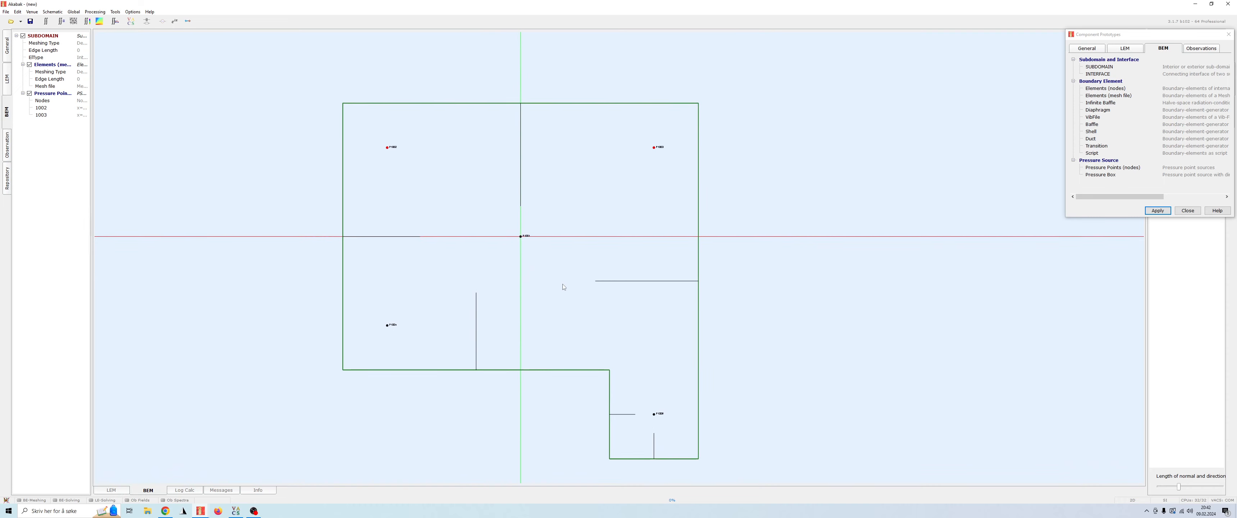
scroll(536, 252, up, 2)
mouse_move(510, 266)
middle_down()
mouse_move(534, 304)
mouse_move(540, 264)
mouse_move(543, 291)
middle_up()
scroll(534, 304, down, 2)
scroll(540, 264, down, 1)
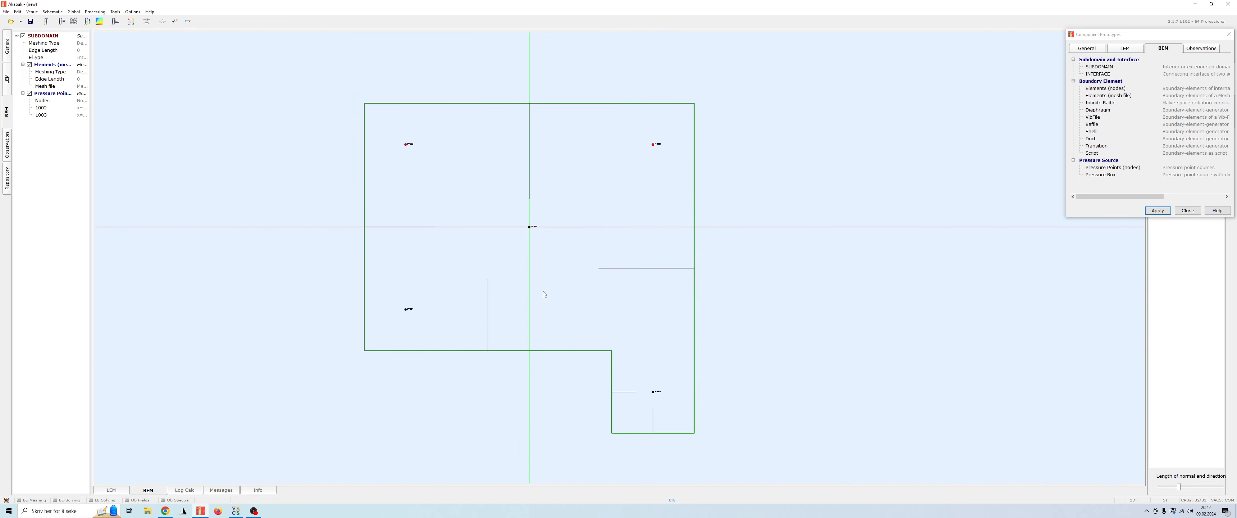
drag(1164, 35, 853, 52)
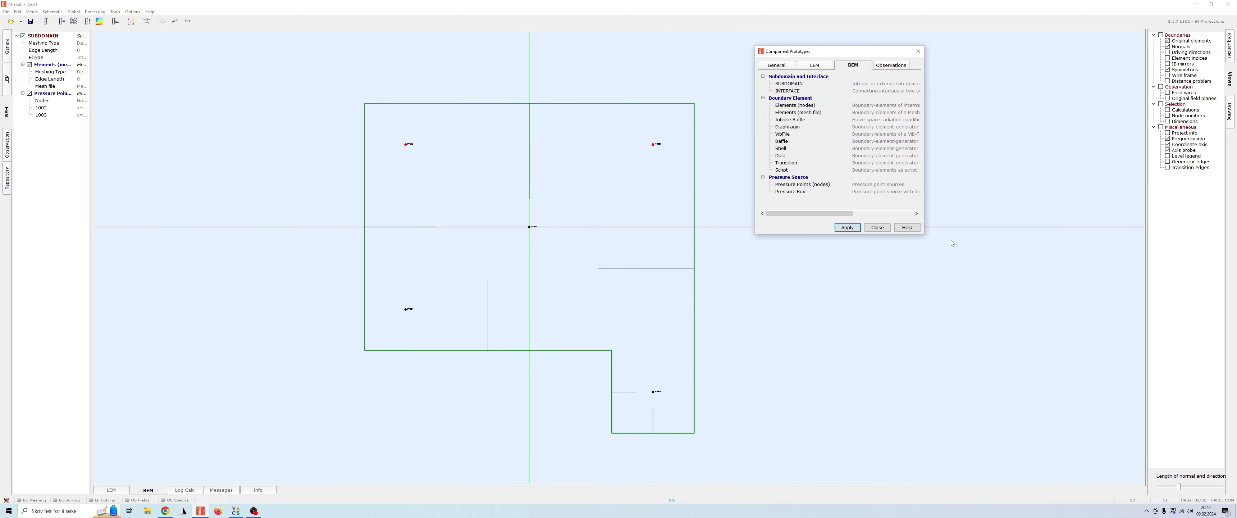
drag(928, 240, 1041, 279)
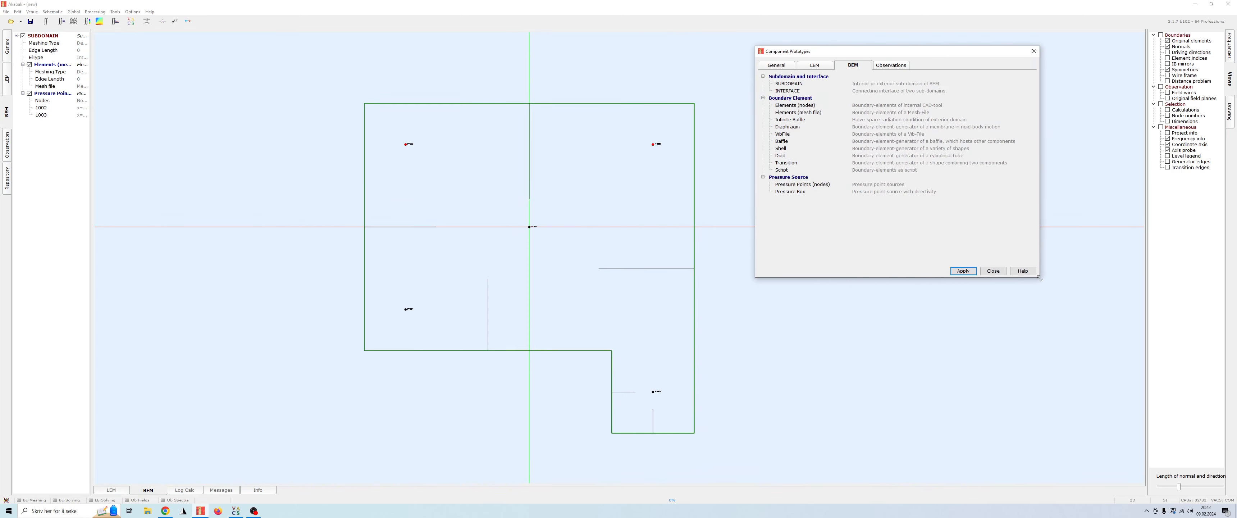
- Add a Fields (shell) observation component and inspect its plane grid in the room
click(890, 65)
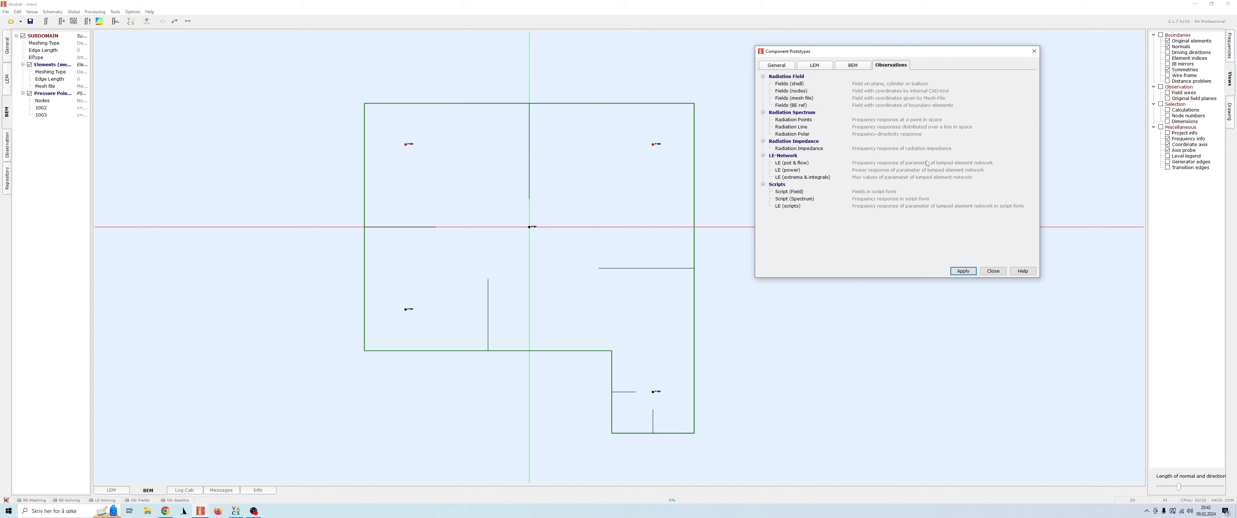
click(784, 85)
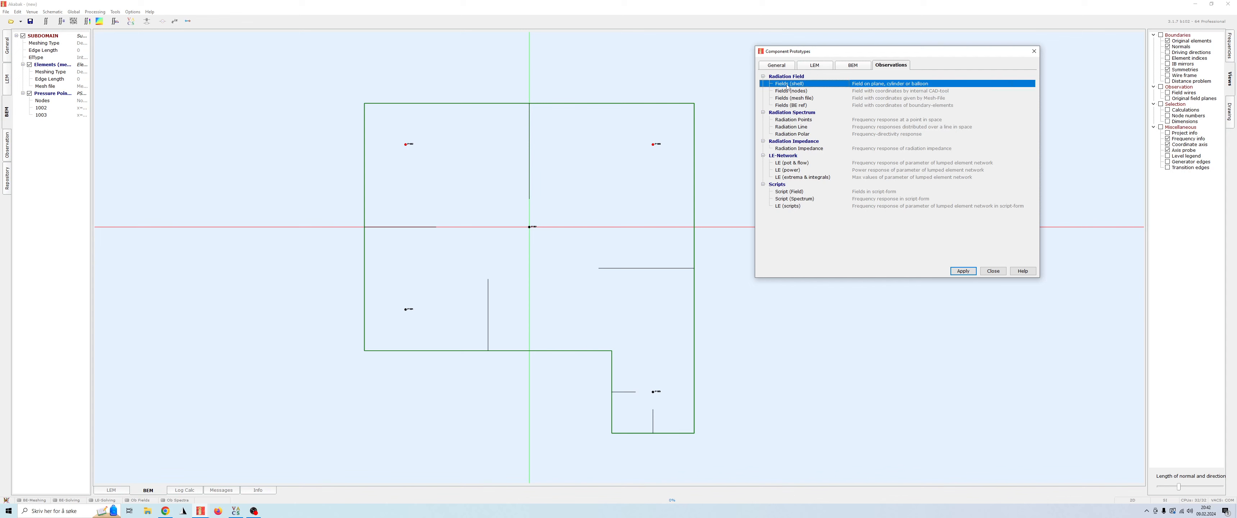
double_click(787, 85)
scroll(532, 221, up, 3)
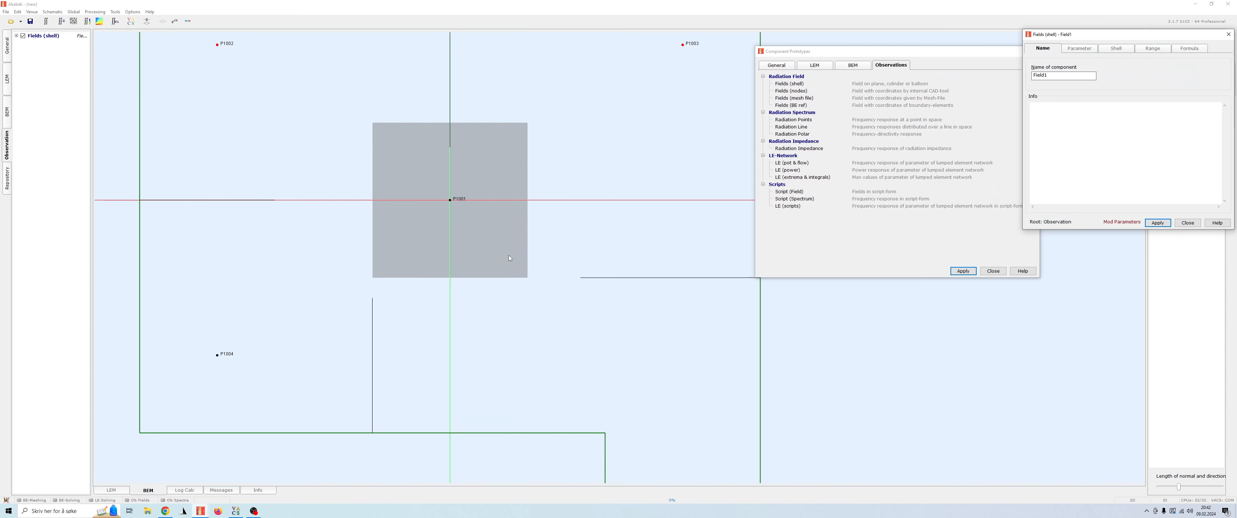
click(468, 187)
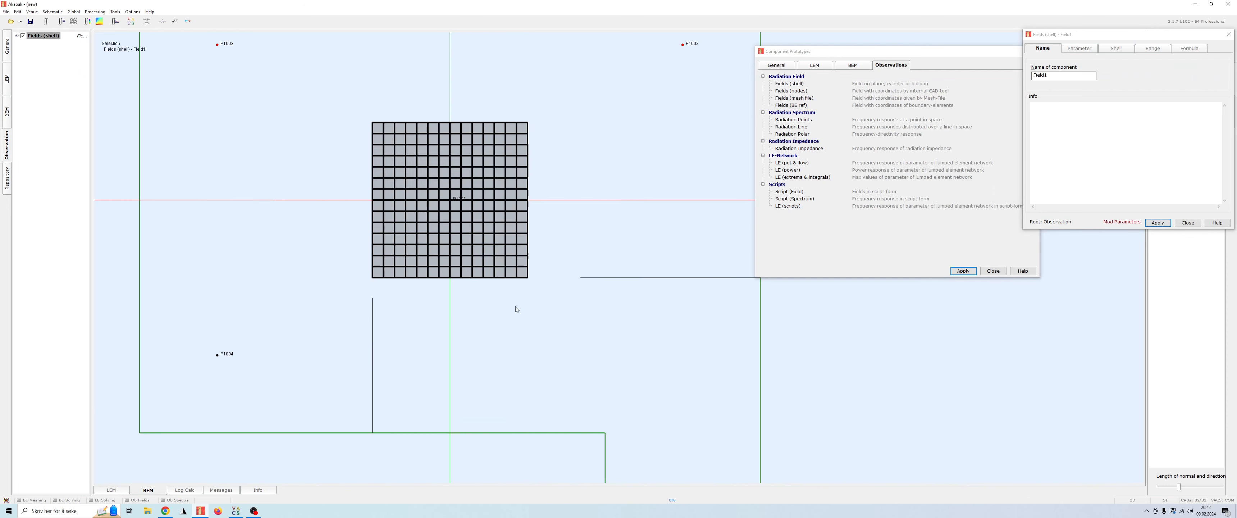
scroll(534, 262, down, 3)
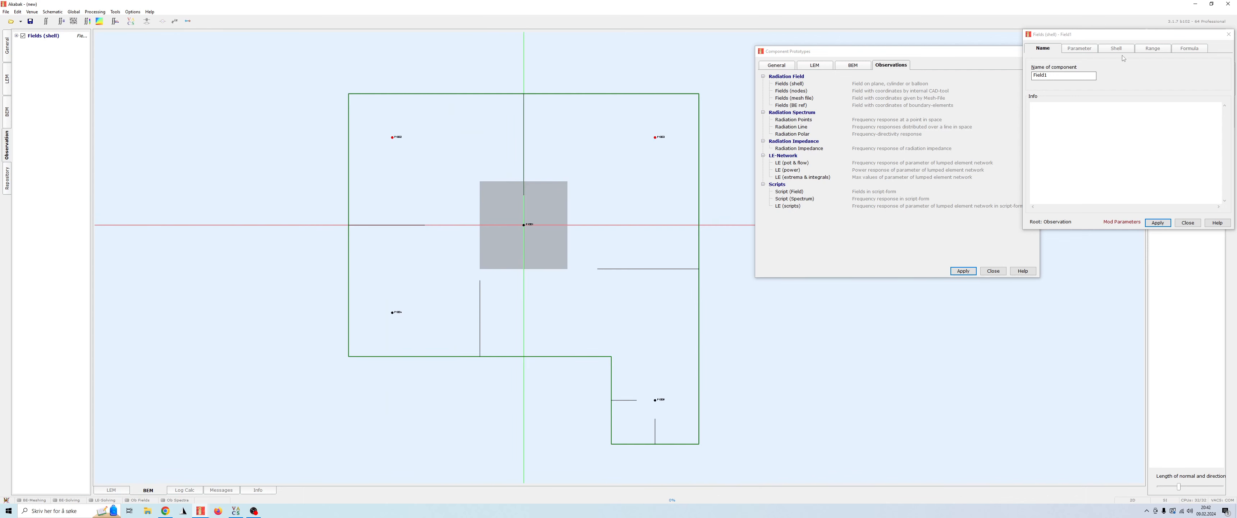
- Set the field plane's width and height to 4 m and apply the settings
click(1079, 48)
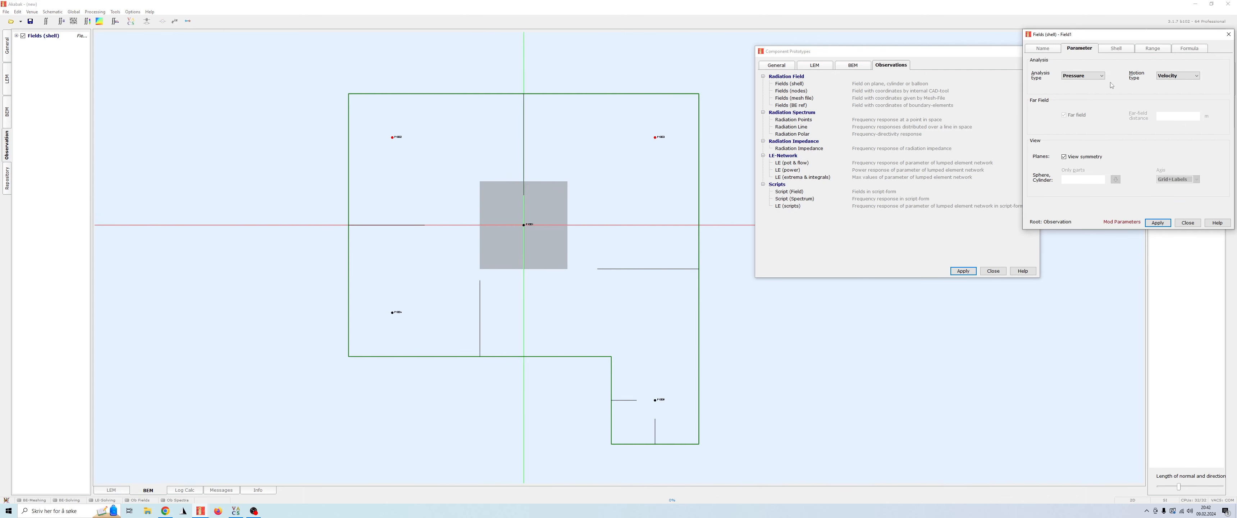
click(1103, 51)
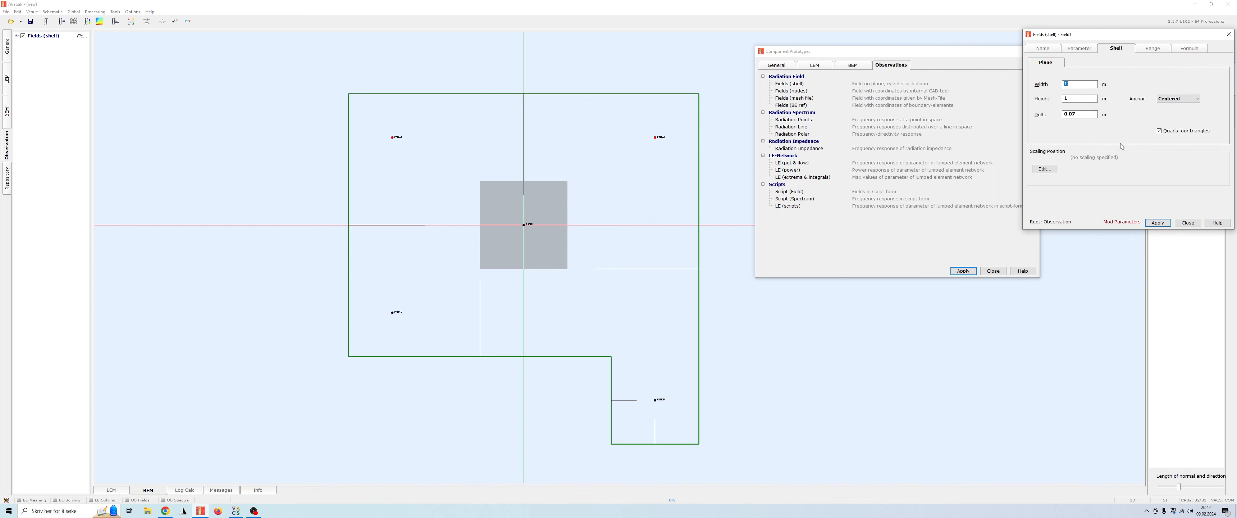
key(Tab)
click(1158, 223)
- Examine how the field plane covers the room outline, especially around the lower extension and the upper wall
mouse_move(526, 189)
middle_down()
mouse_move(500, 214)
mouse_move(487, 134)
middle_up()
mouse_move(510, 191)
middle_down()
mouse_move(527, 251)
mouse_move(512, 167)
middle_up()
scroll(603, 336, up, 7)
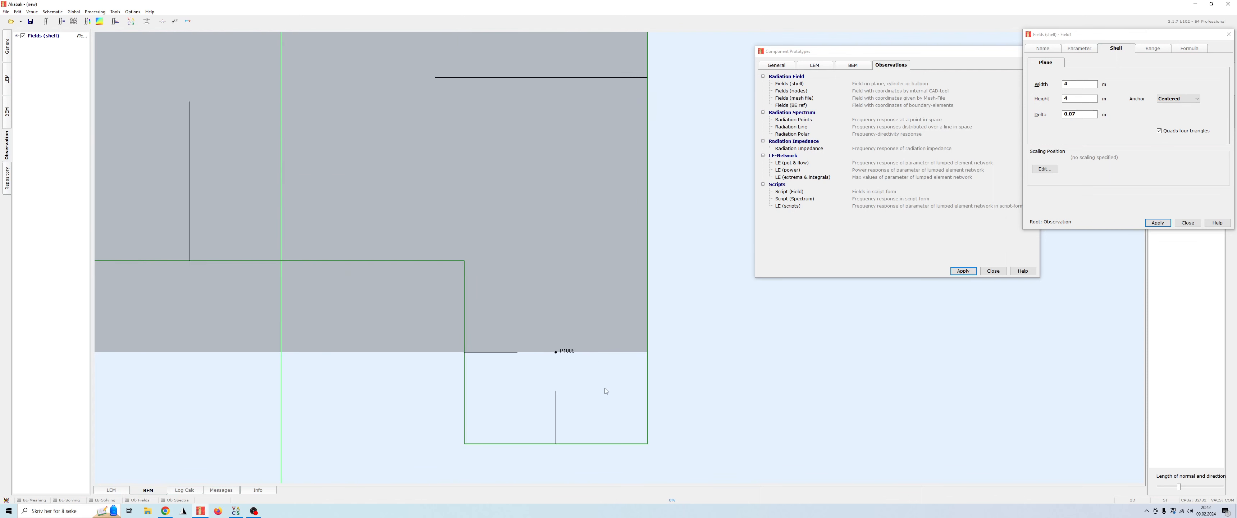
middle_drag(603, 387, 587, 151)
scroll(571, 223, up, 3)
scroll(570, 223, up, 3)
middle_drag(532, 115, 547, 355)
scroll(584, 316, down, 11)
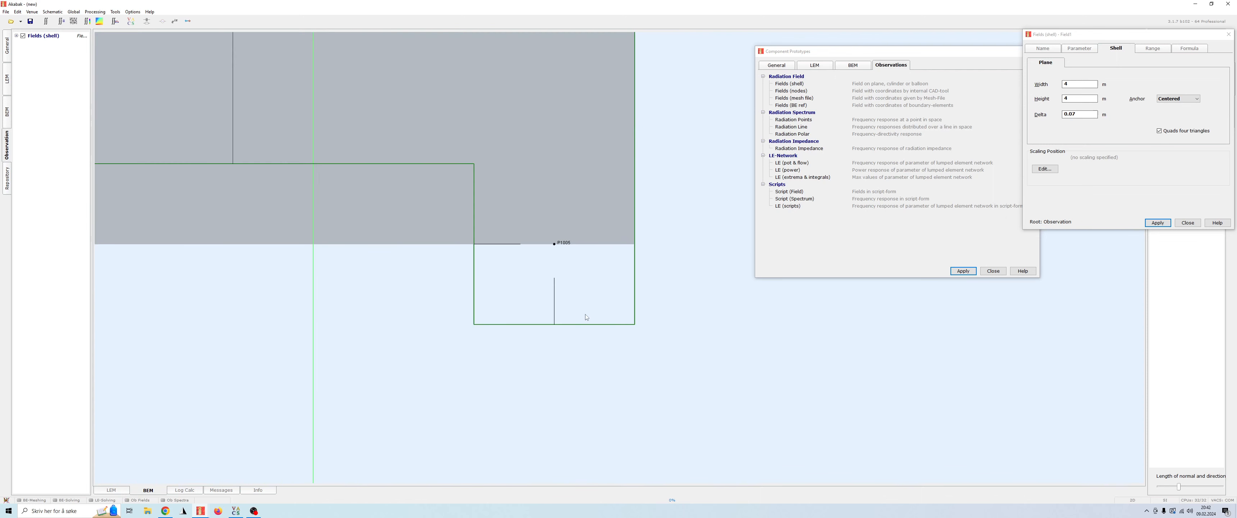
middle_drag(512, 157, 559, 310)
scroll(553, 304, down, 4)
middle_drag(566, 269, 565, 247)
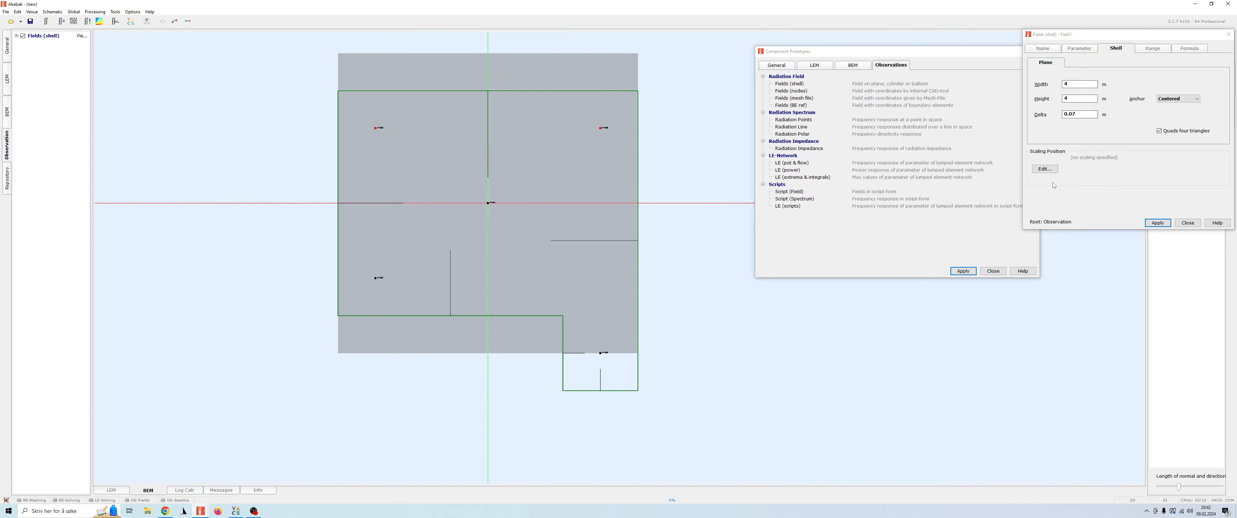
- Shift the field plane by -500 mm in y, apply it and check its alignment with the room outline
click(1045, 169)
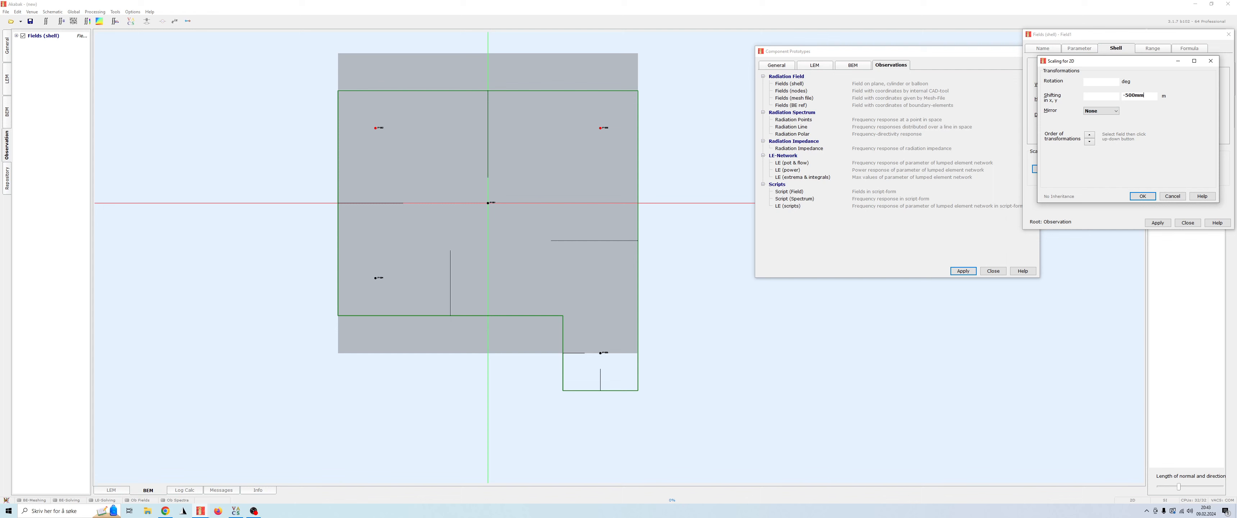
drag(1110, 62, 895, 69)
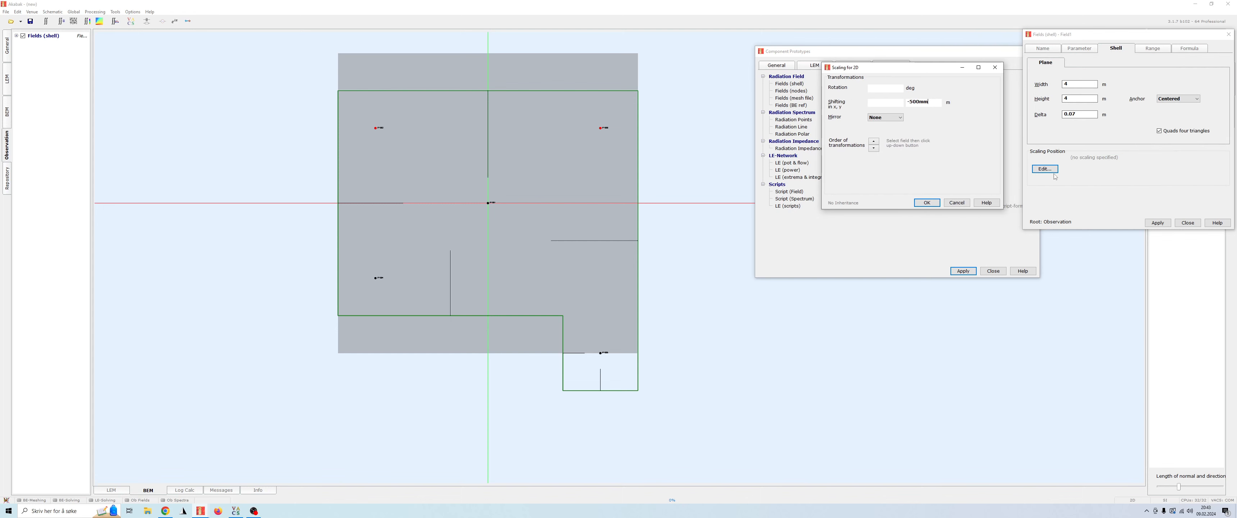
click(927, 202)
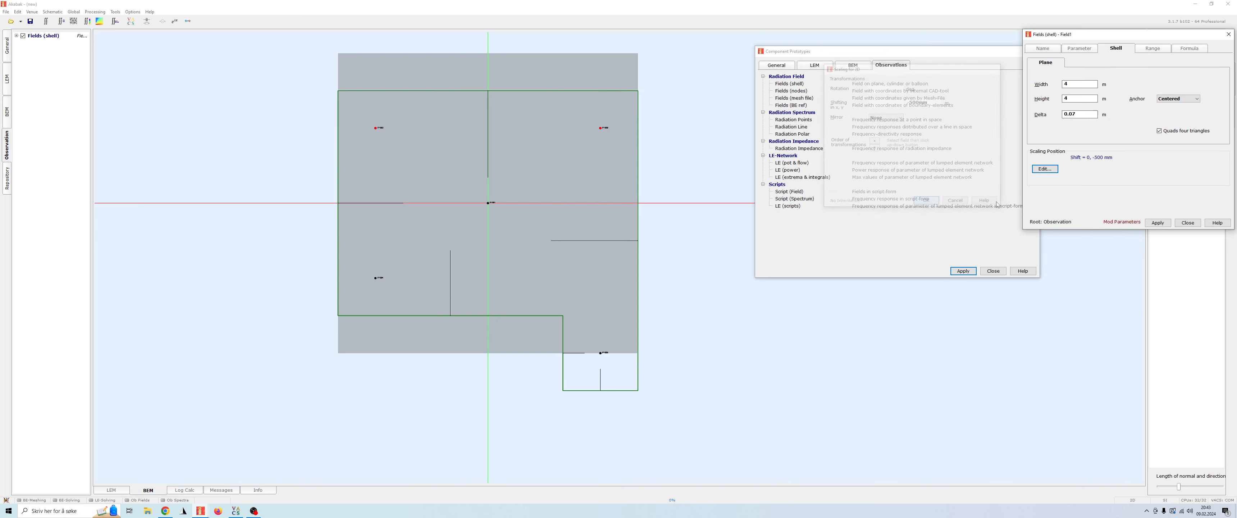
click(1167, 220)
drag(534, 244, 547, 253)
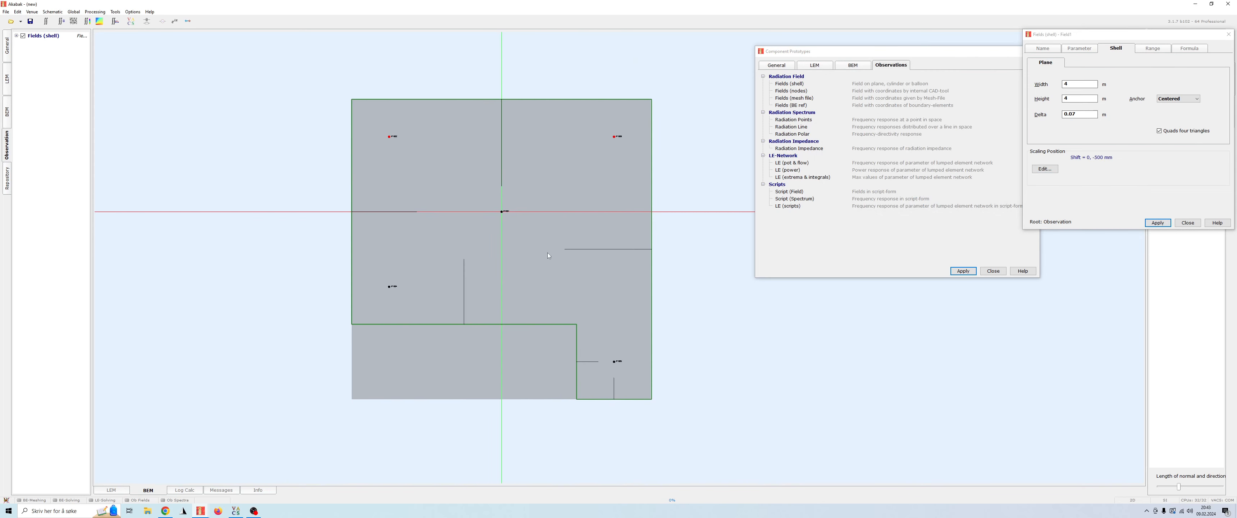
drag(552, 309, 505, 301)
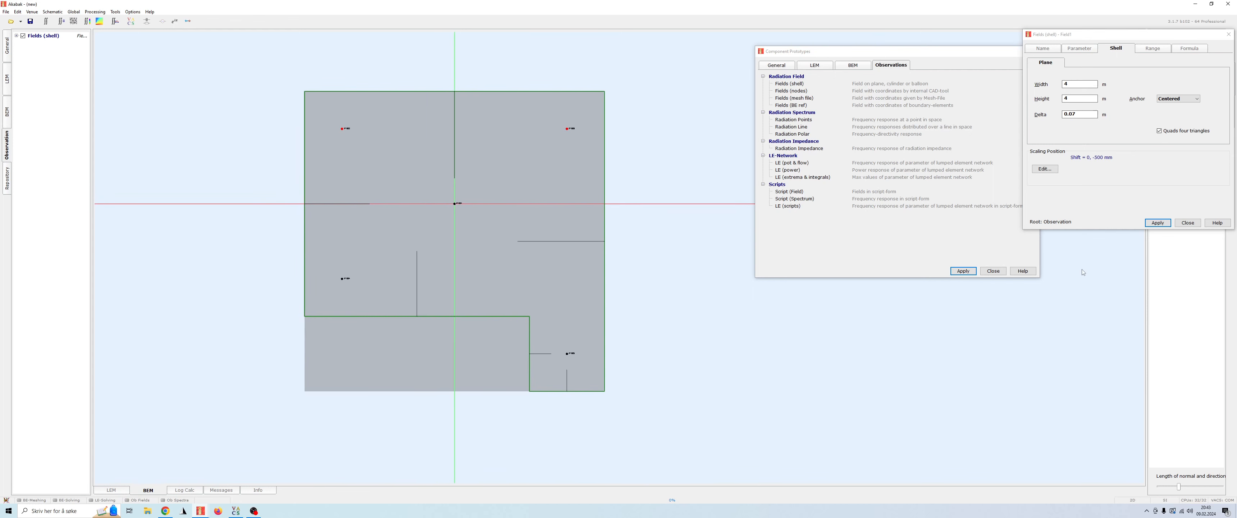
- Close the field settings and inspect the shifted plane's grid over the room
click(1187, 222)
drag(462, 248, 489, 250)
scroll(488, 224, up, 2)
click(491, 228)
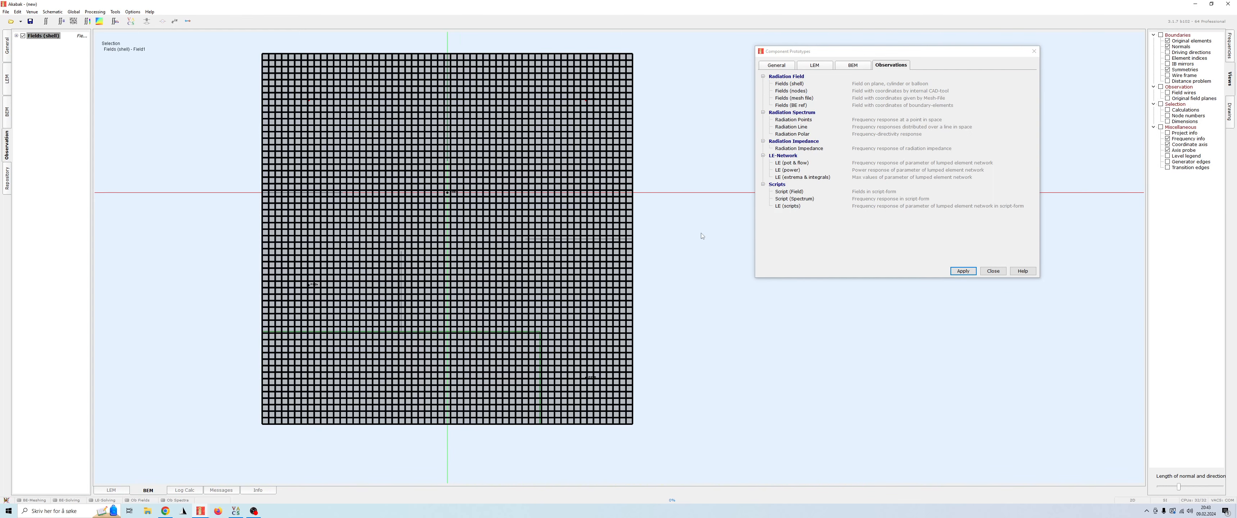
click(740, 287)
- Add a Radiation Points observation component, then move and enlarge its settings window
click(795, 120)
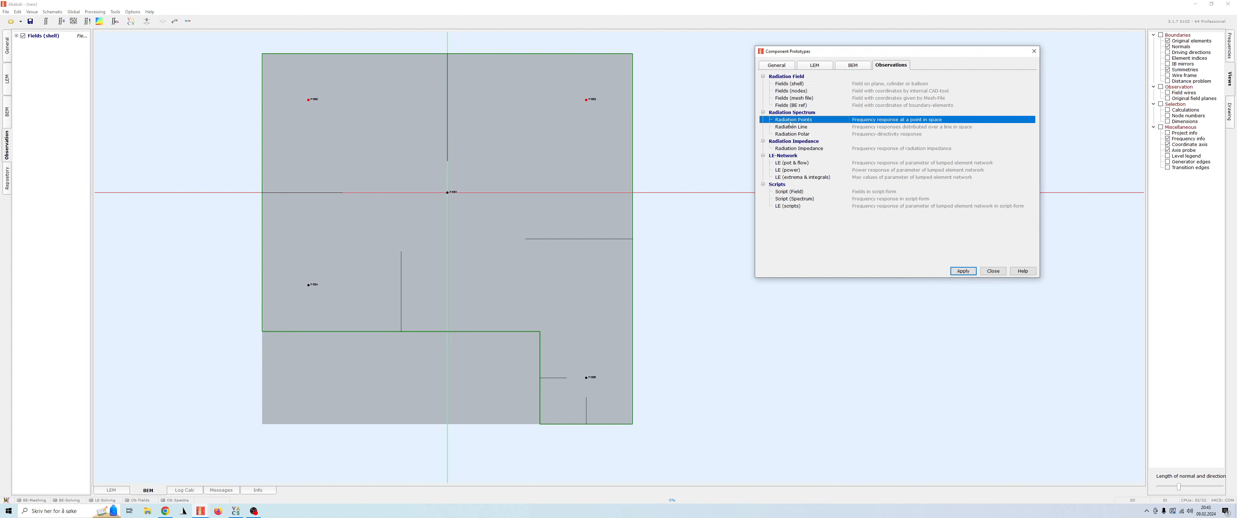
scroll(420, 201, up, 5)
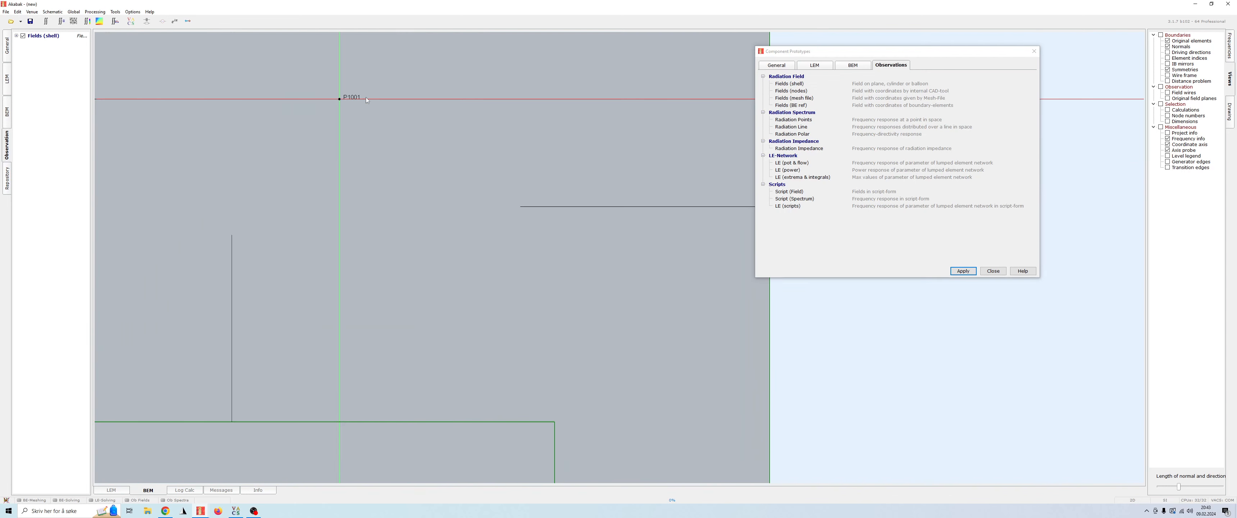
scroll(331, 139, down, 2)
right_drag(188, 248, 322, 219)
scroll(434, 194, down, 2)
right_drag(434, 194, 428, 251)
scroll(401, 270, down, 1)
scroll(416, 237, up, 2)
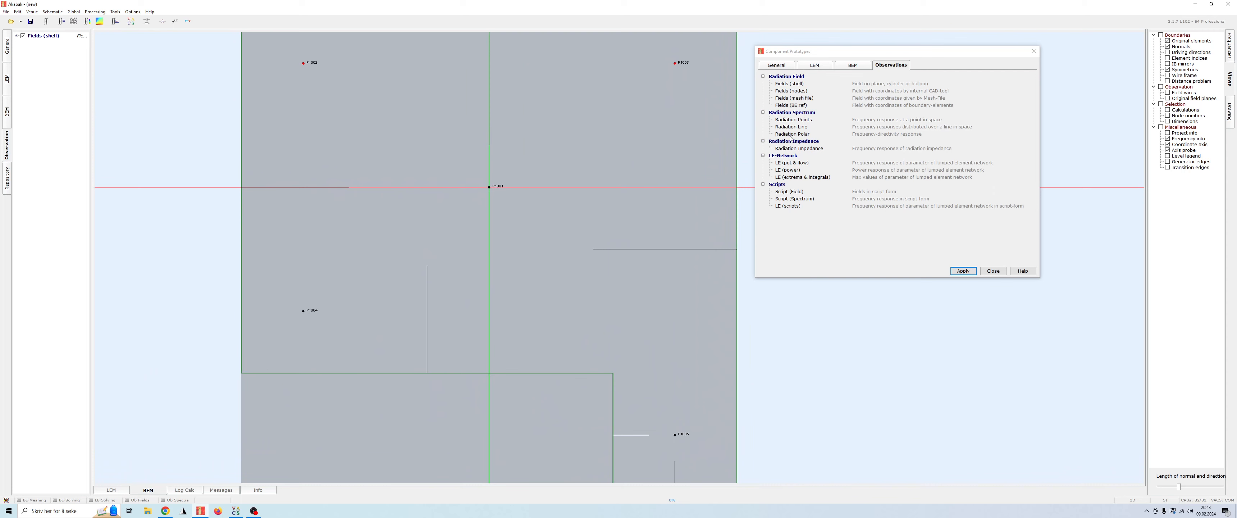
double_click(793, 119)
drag(1097, 39, 142, 95)
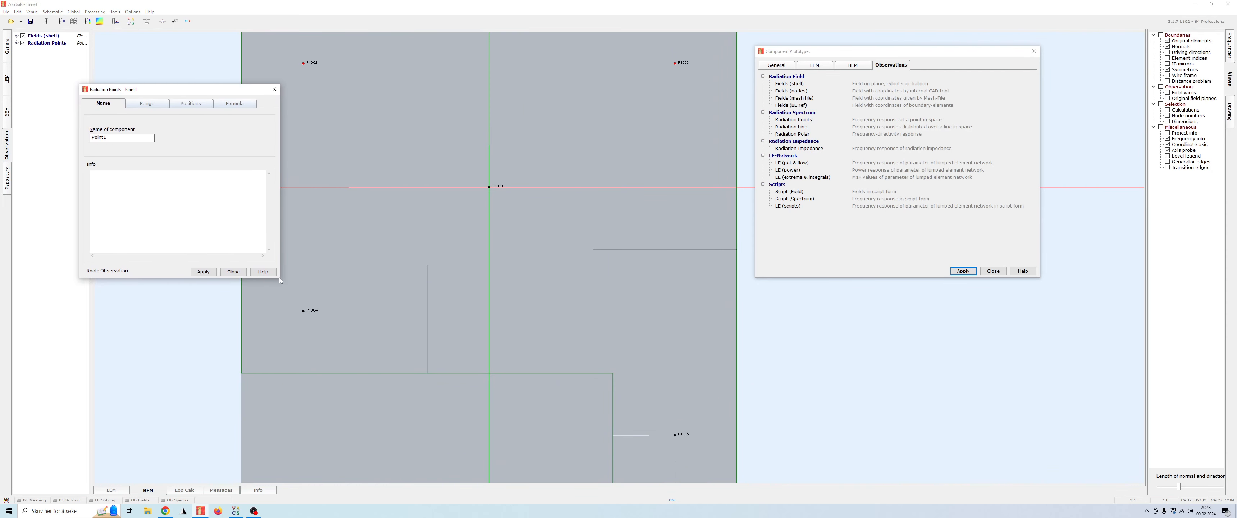
drag(283, 281, 325, 298)
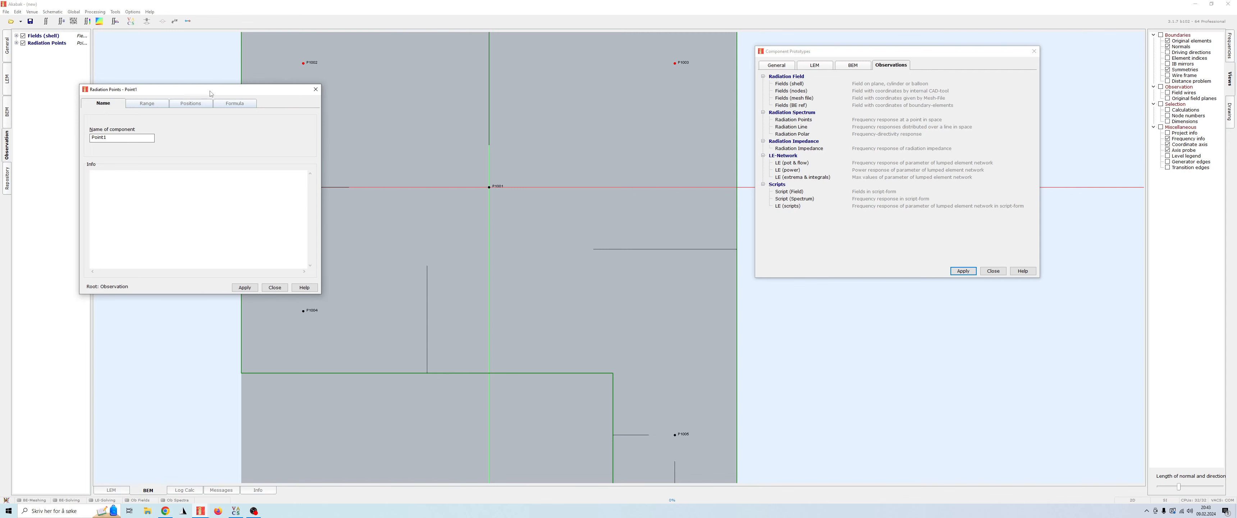
drag(208, 94, 205, 67)
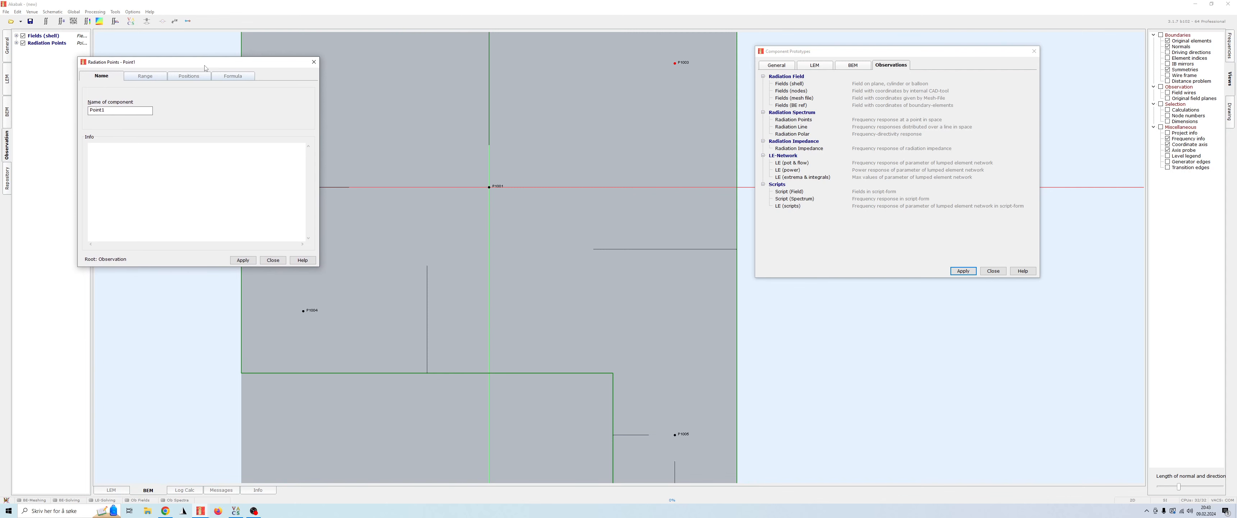
- Create three position entries for the radiation points
click(177, 77)
click(105, 104)
click(105, 104)
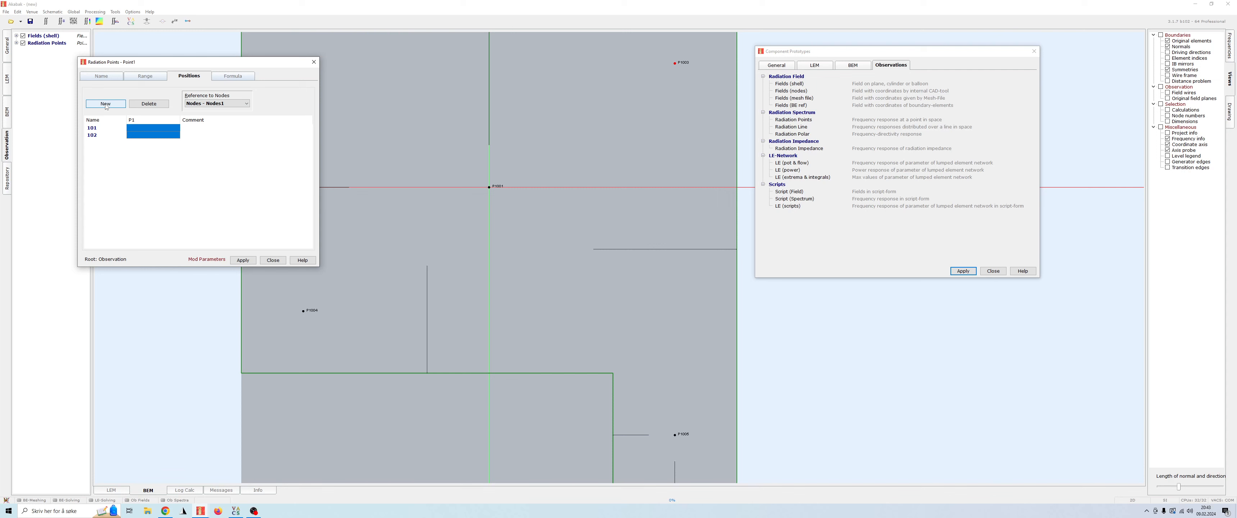
click(105, 103)
- Assign nodes 1001, 1004 and 1005 to the three radiation point entries
click(150, 127)
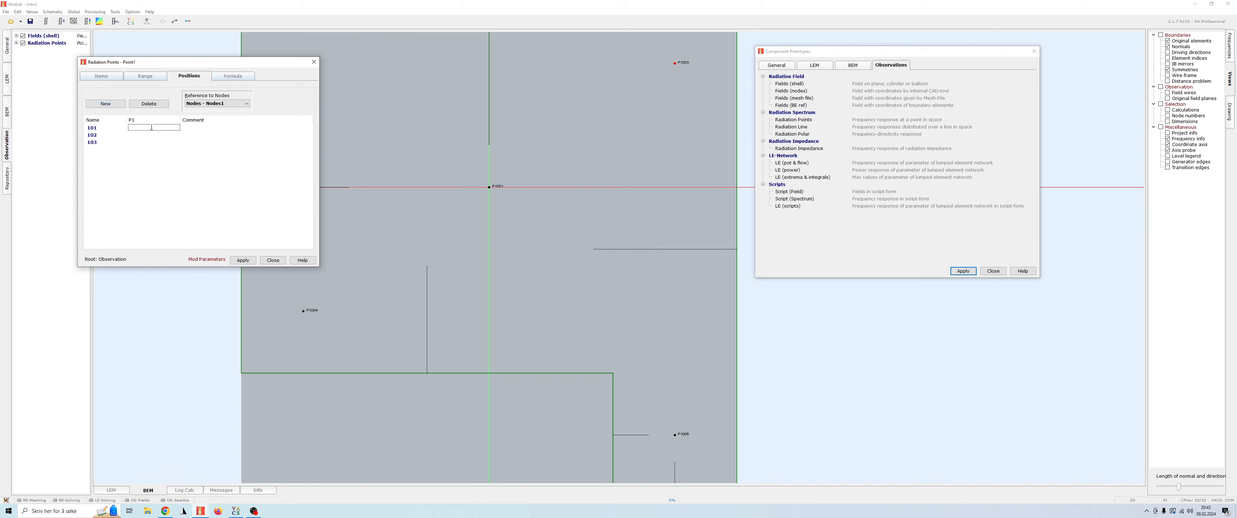
text(1001)
key(Return)
click(170, 136)
text(1904)
key(Return)
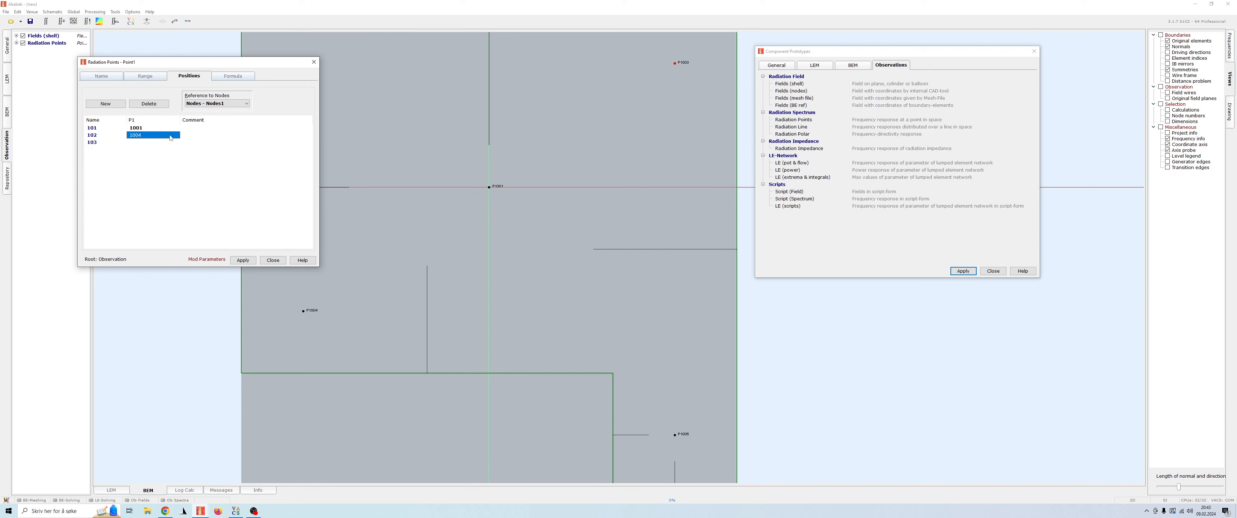
click(157, 141)
text(1000)
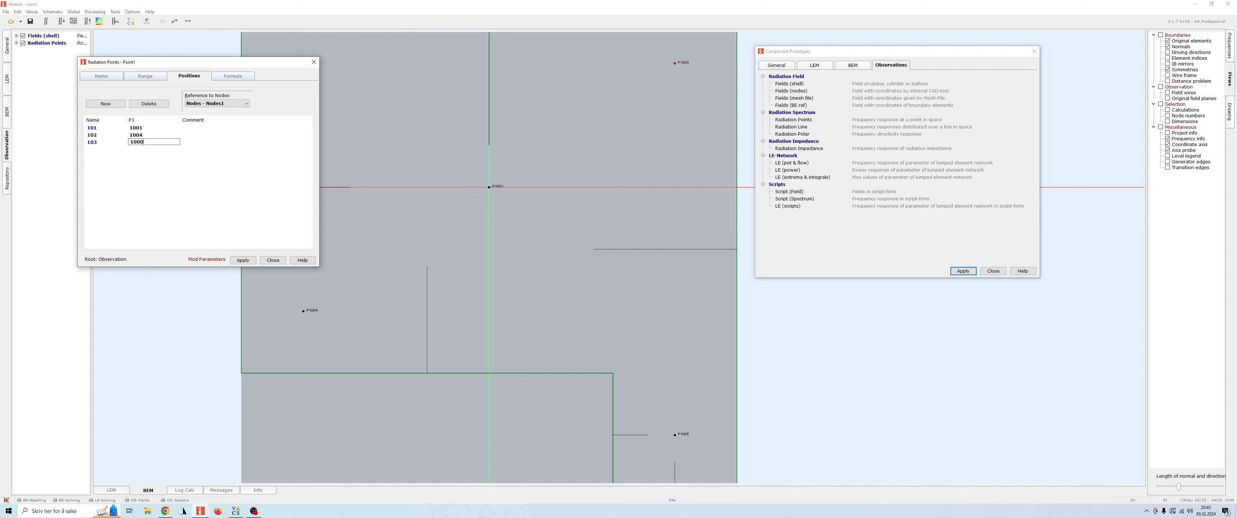
key(Return)
- Rename the radiation point entries 1001, 1004 and 1005, apply and close the settings, and check the points in the room
click(92, 126)
text(1001)
key(Return)
click(96, 135)
text(1004)
key(Return)
click(93, 143)
text(1005)
key(Return)
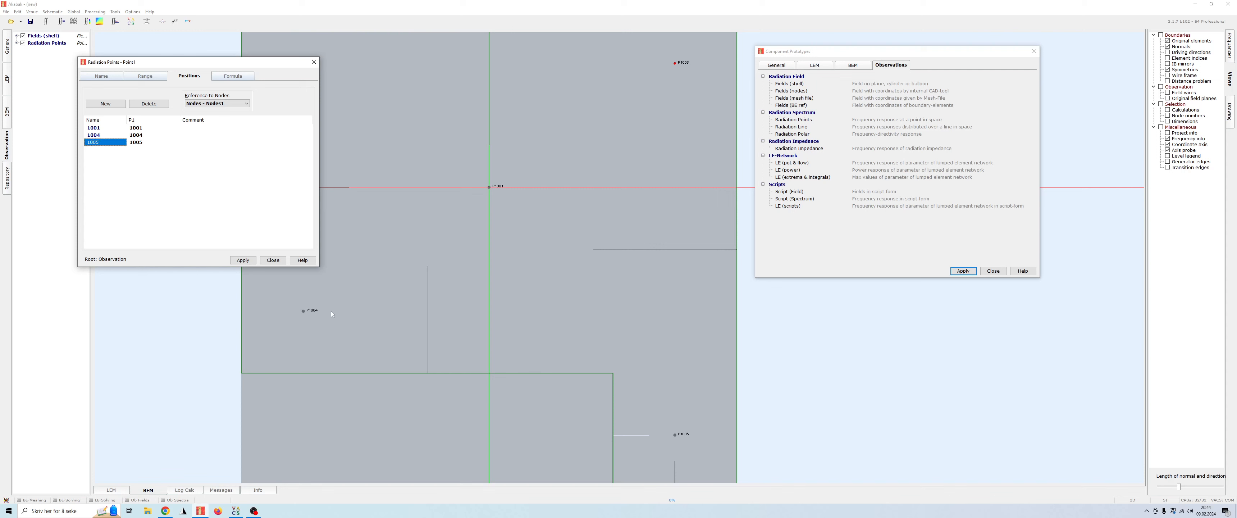
click(272, 260)
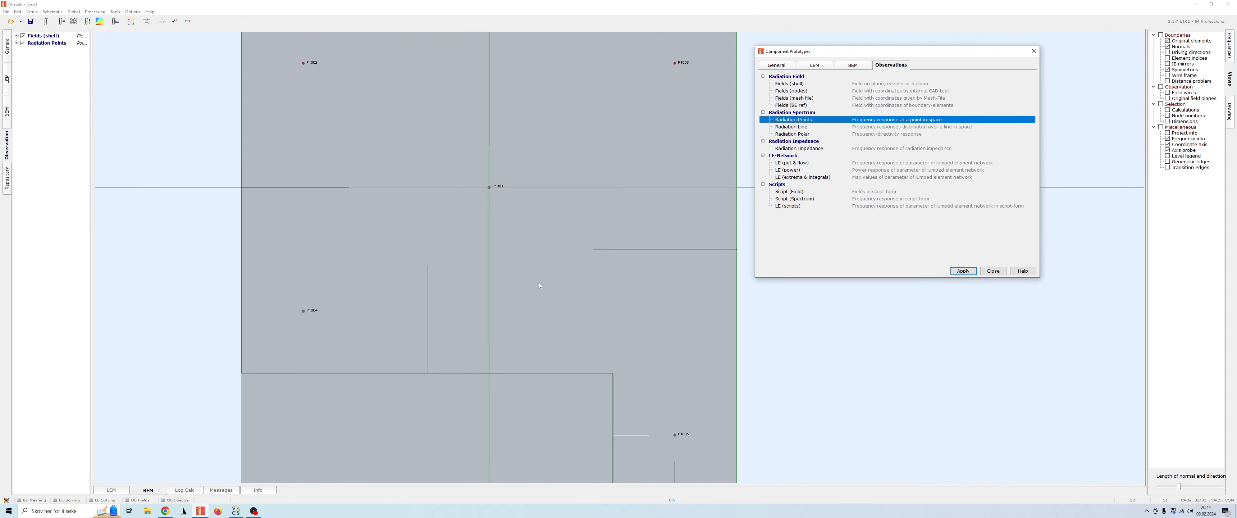
middle_drag(540, 364, 551, 326)
scroll(530, 249, down, 3)
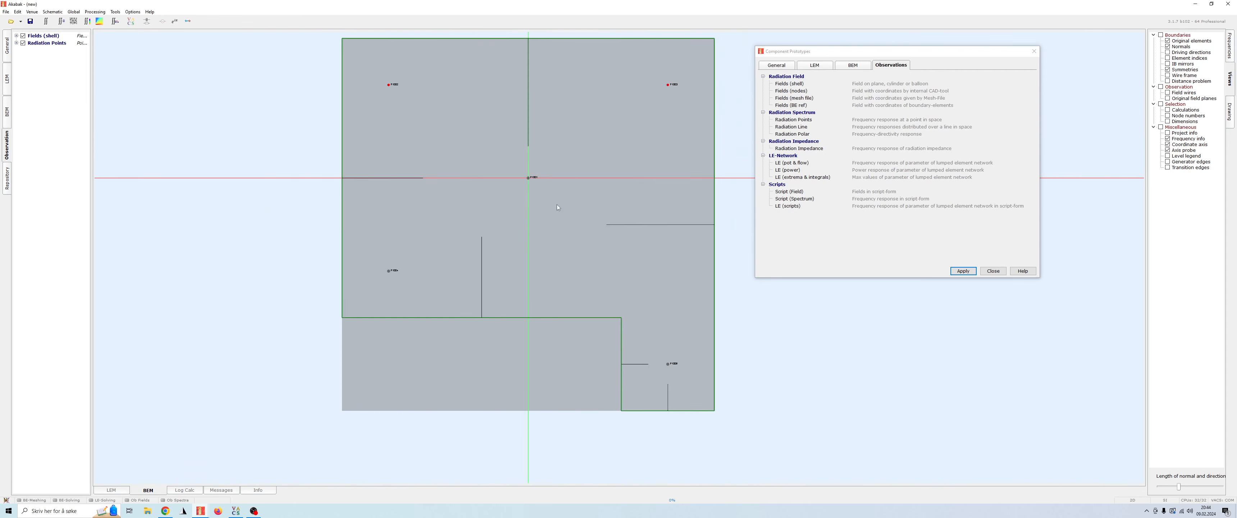
- Close the component prototypes window and bring the whole room into view
middle_drag(557, 204, 476, 261)
middle_drag(451, 306, 511, 278)
scroll(500, 276, up, 3)
scroll(497, 276, down, 1)
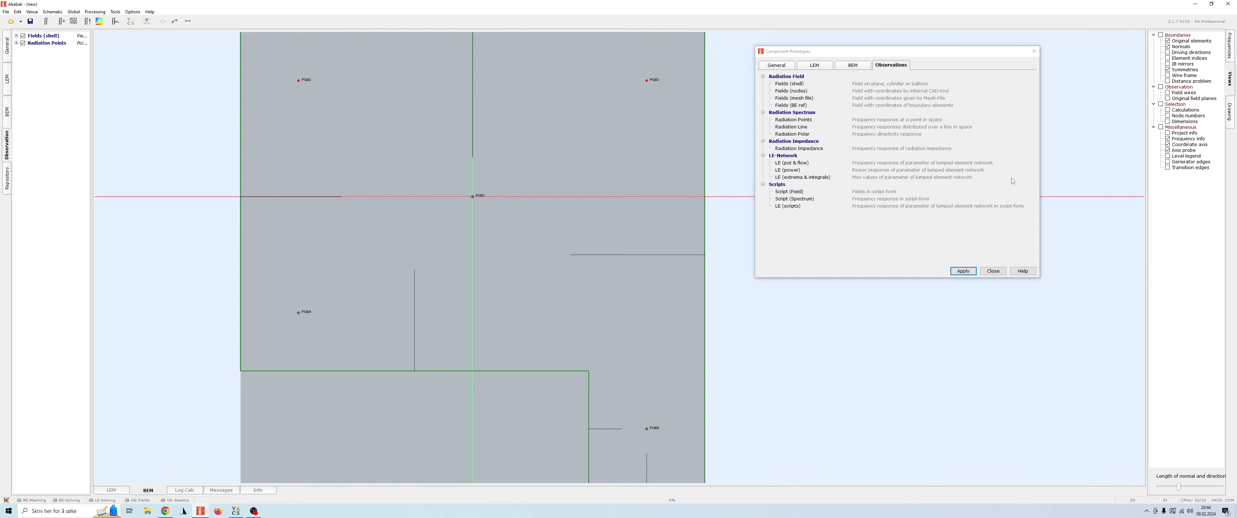
click(992, 270)
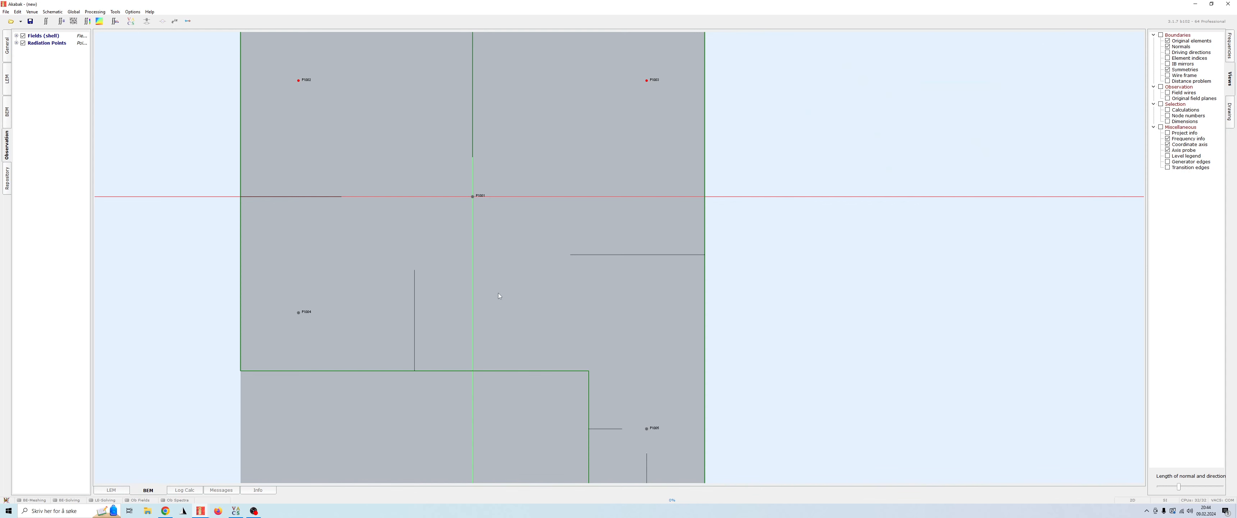
scroll(498, 295, down, 2)
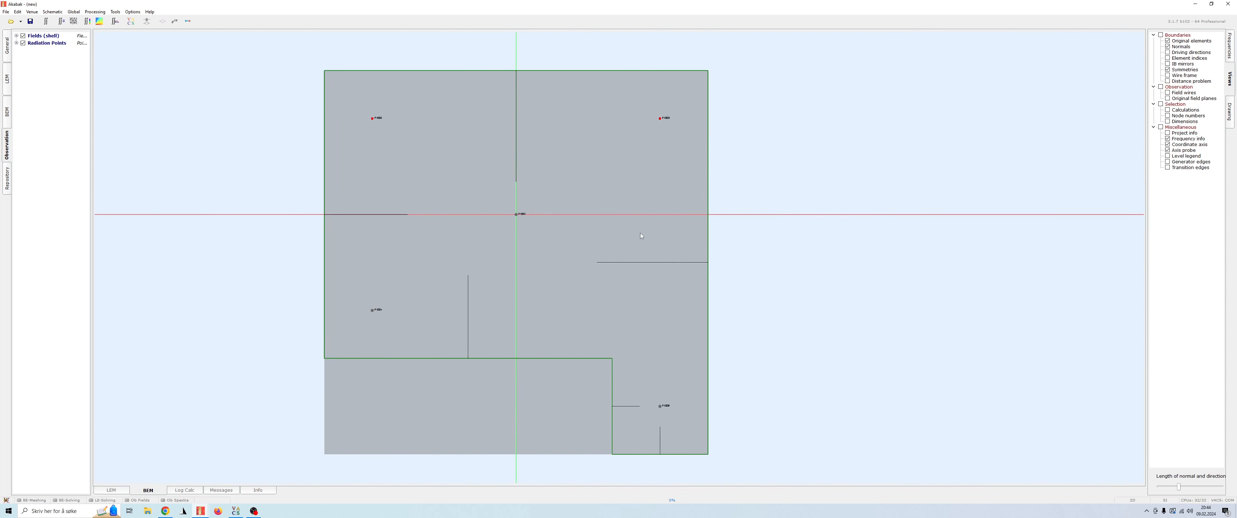
middle_drag(521, 239, 521, 233)
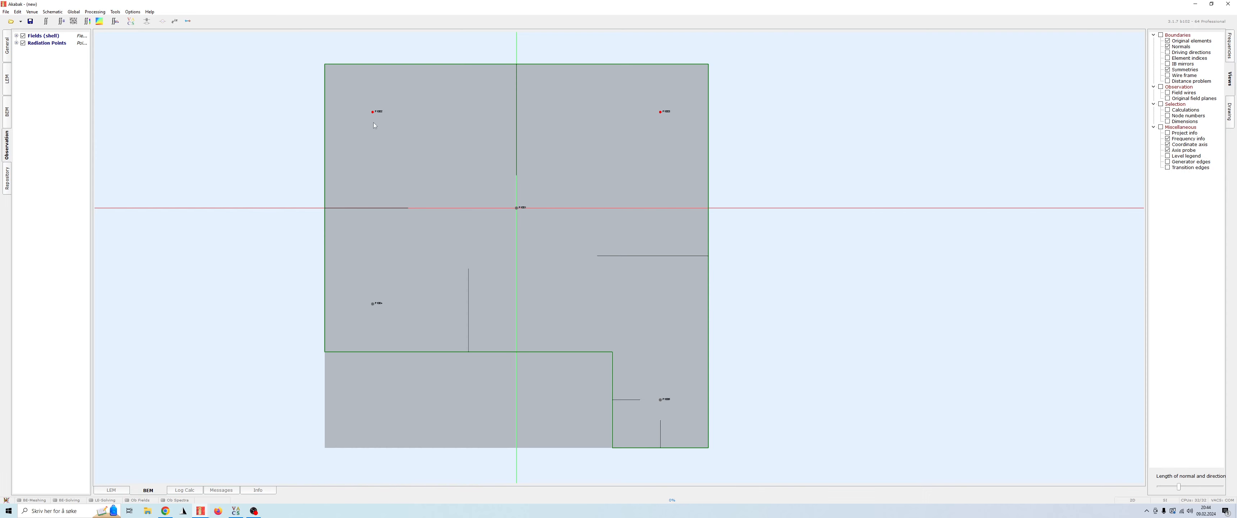
- Set the global frequency range to 15–400 Hz with 128 points in total
click(75, 12)
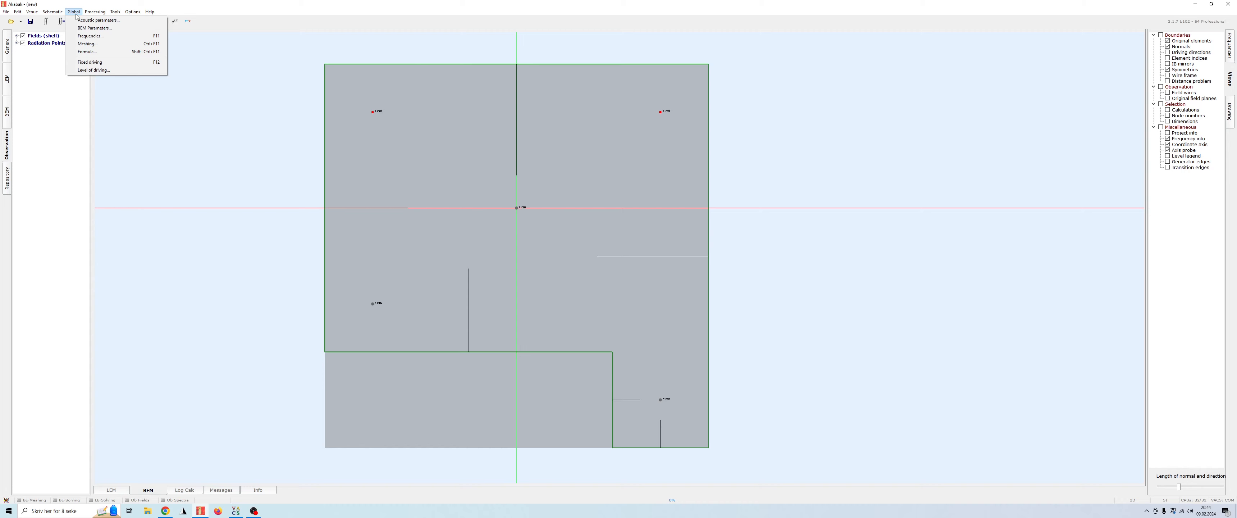
click(92, 37)
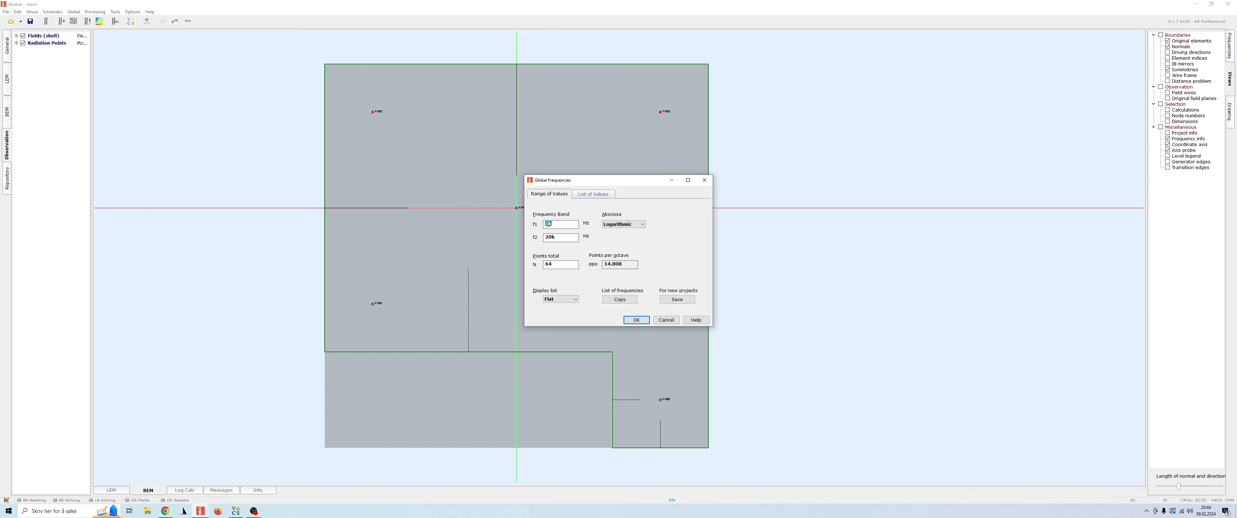
text(15)
key(Tab)
text(400)
text(128)
click(634, 266)
drag(567, 237, 534, 242)
click(557, 242)
double_click(565, 240)
click(566, 239)
click(636, 320)
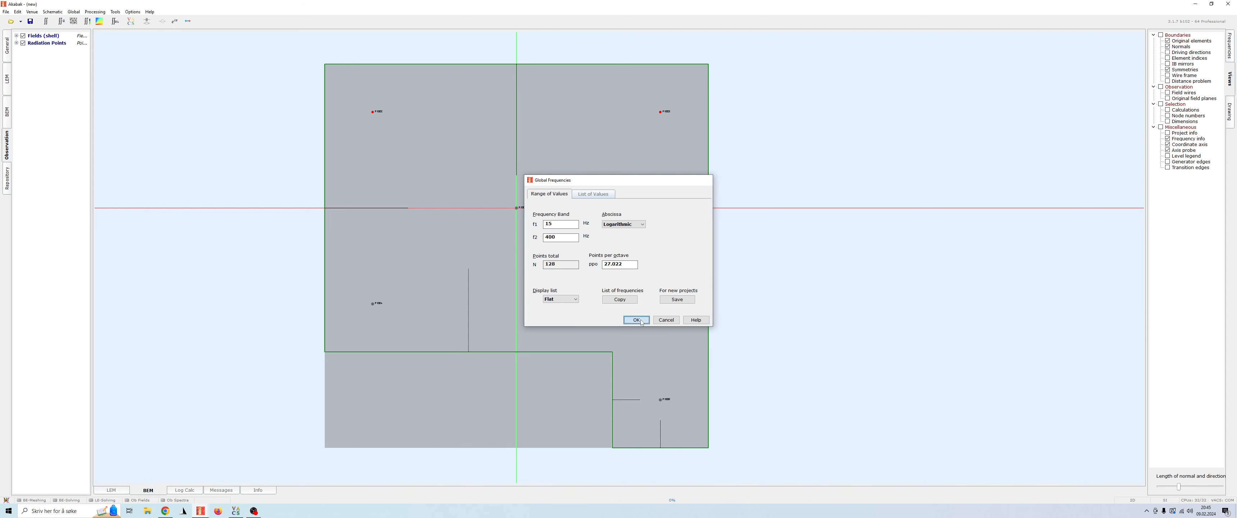
- Set the default mesh edge length to 0.08 m in the global meshing parameters, then apply and close them
click(73, 12)
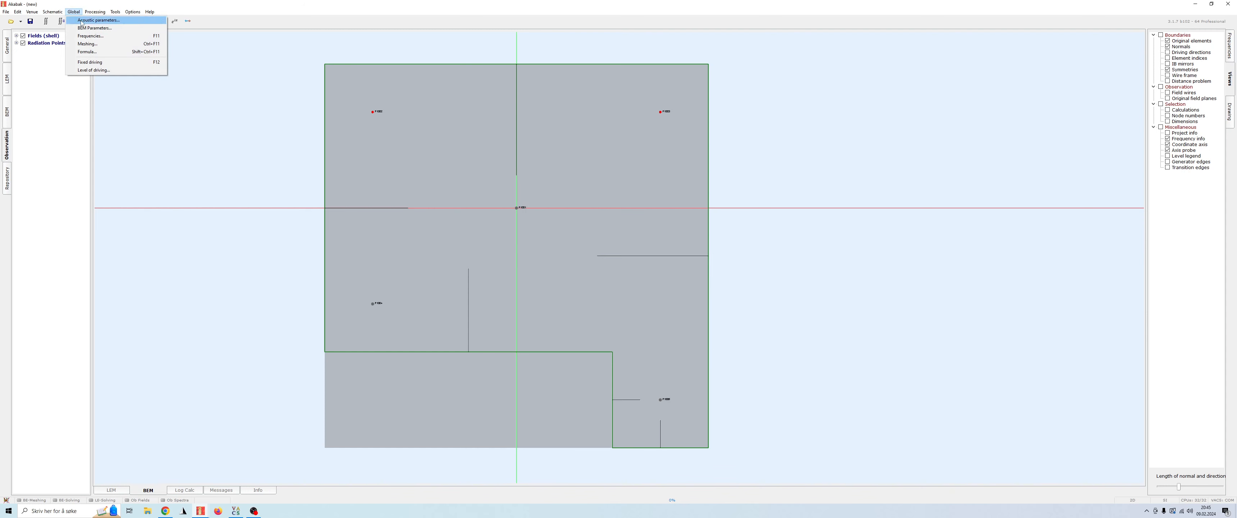
click(104, 46)
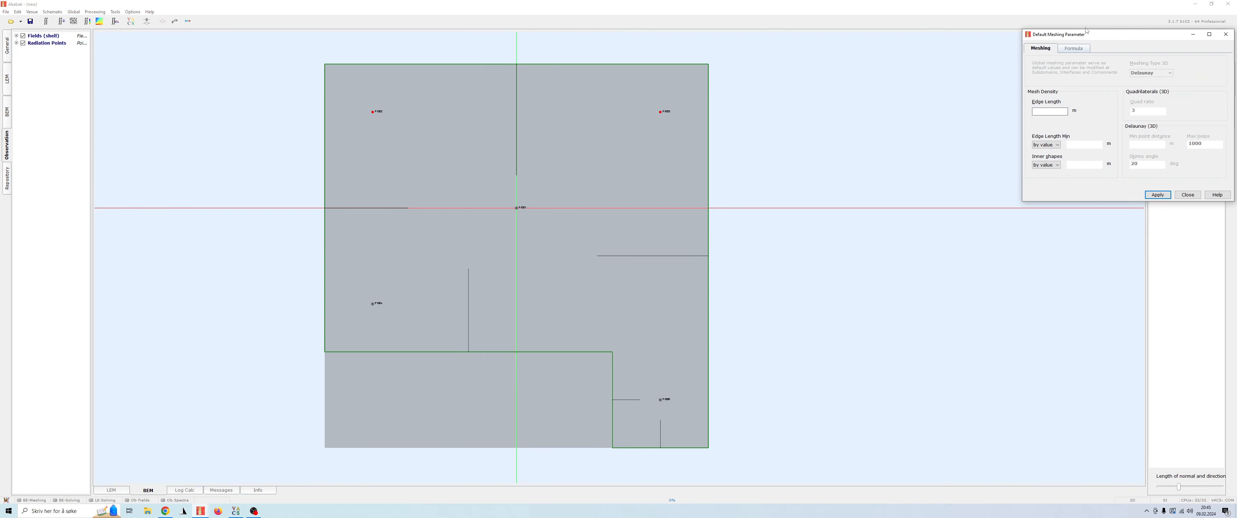
drag(1086, 30, 139, 76)
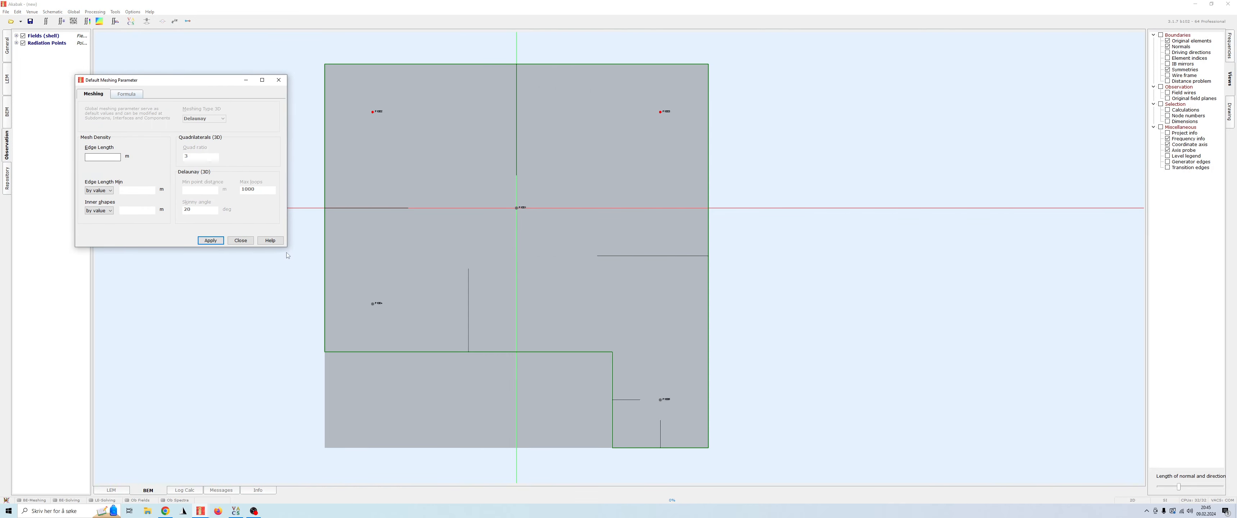
drag(288, 254, 296, 258)
drag(184, 80, 187, 86)
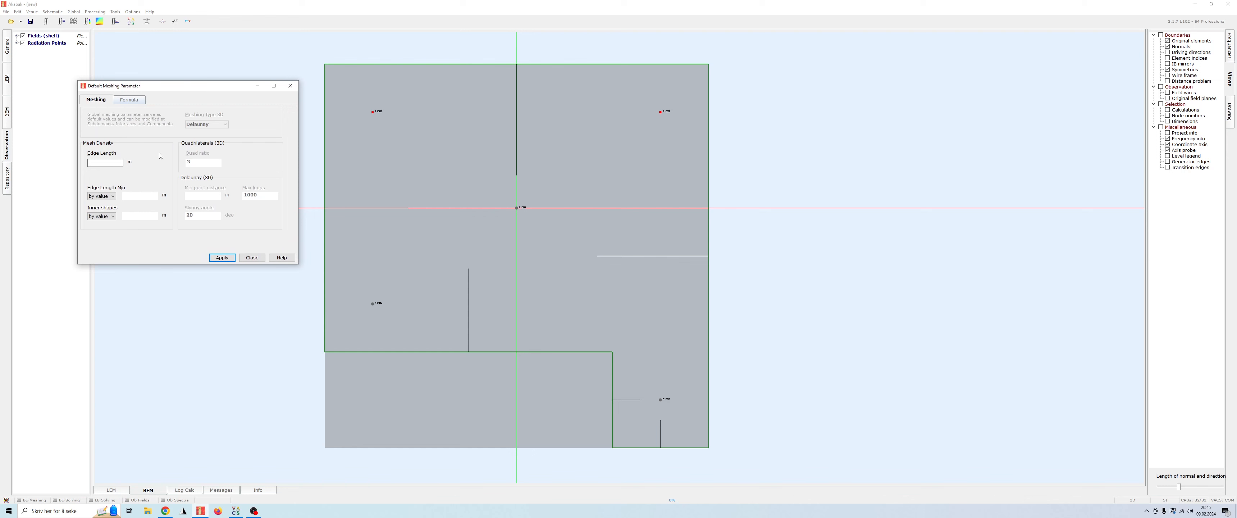
text(0.08)
click(219, 261)
click(253, 258)
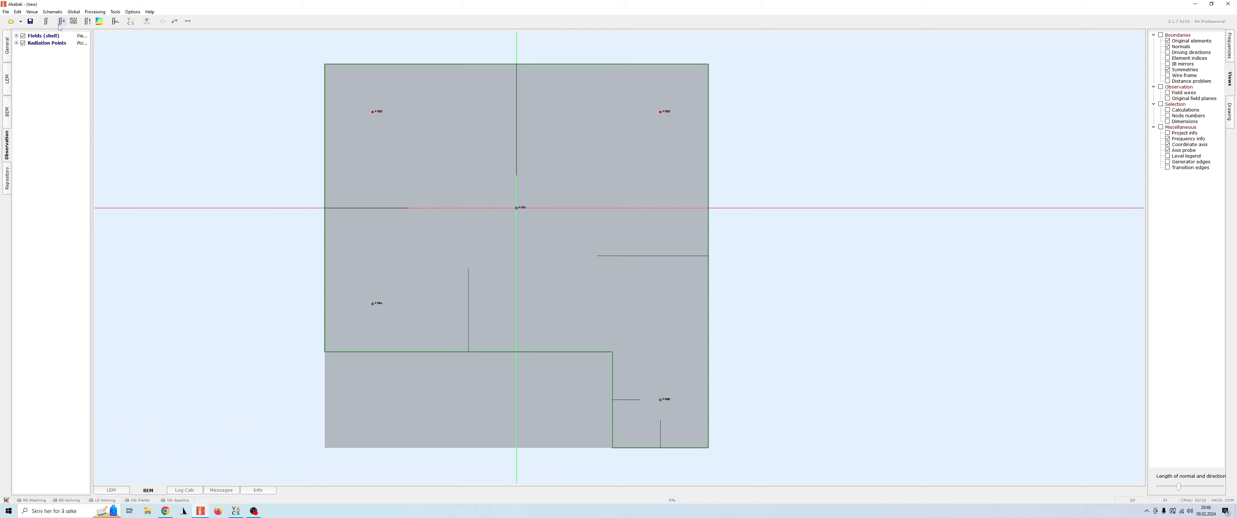
- Open the global fixed driving settings and enable fixed driving for the pressure sources
click(73, 12)
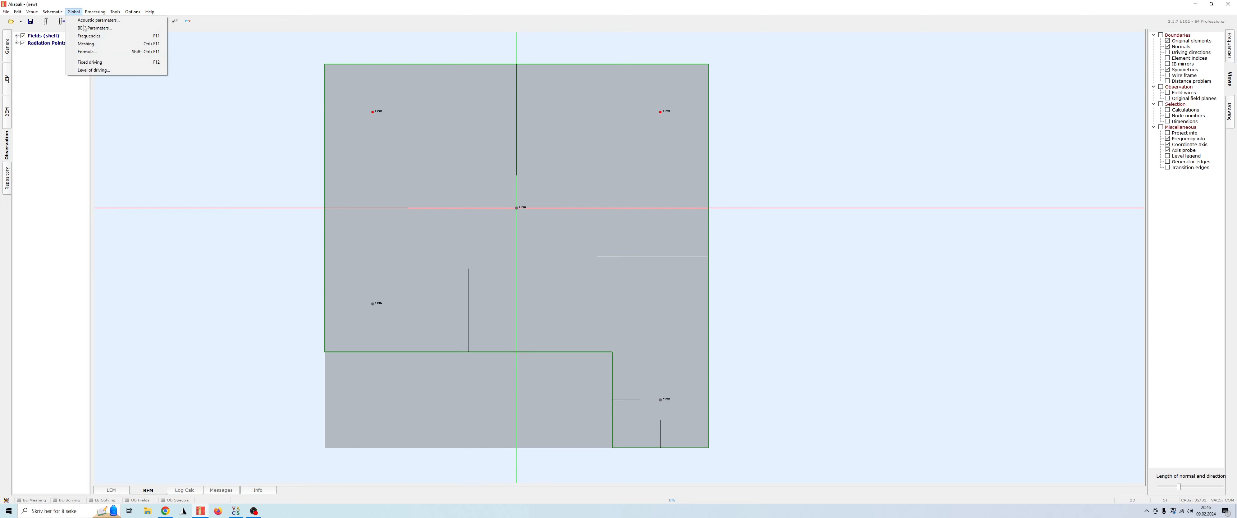
click(109, 64)
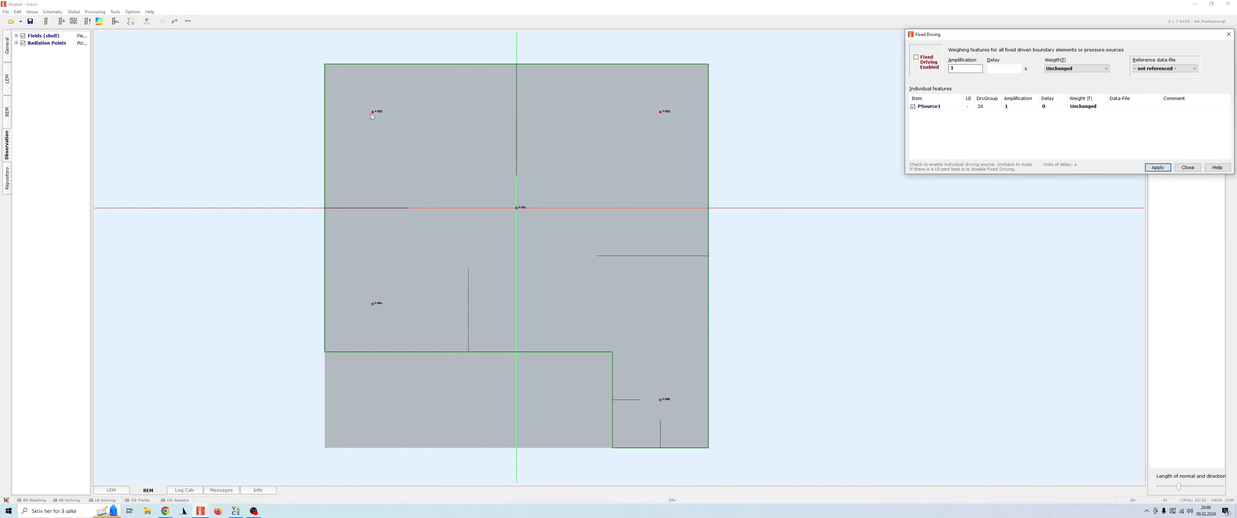
scroll(393, 114, up, 5)
middle_drag(457, 276, 556, 329)
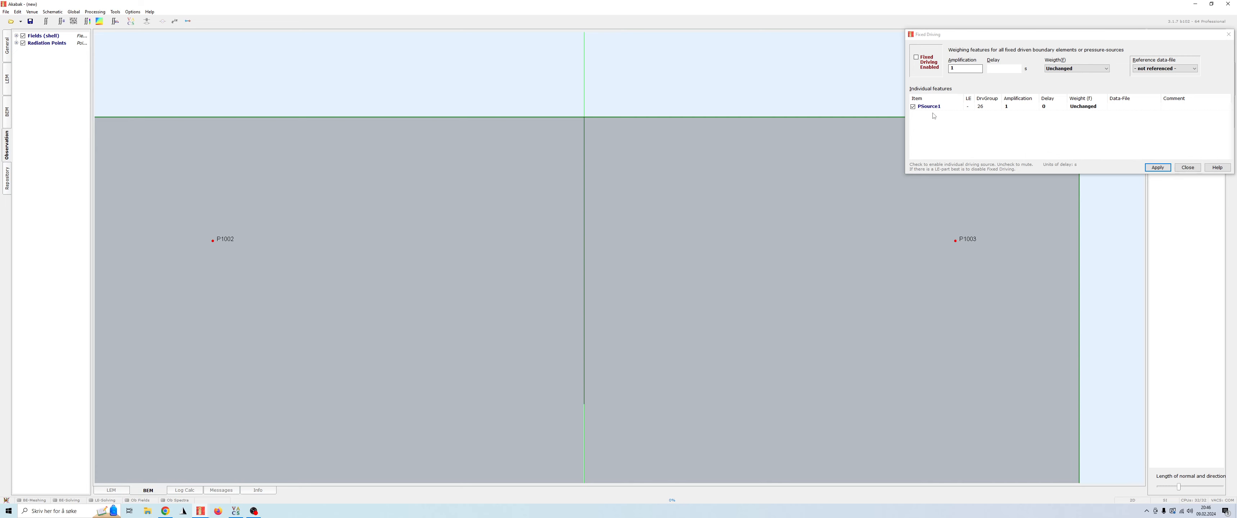
click(917, 59)
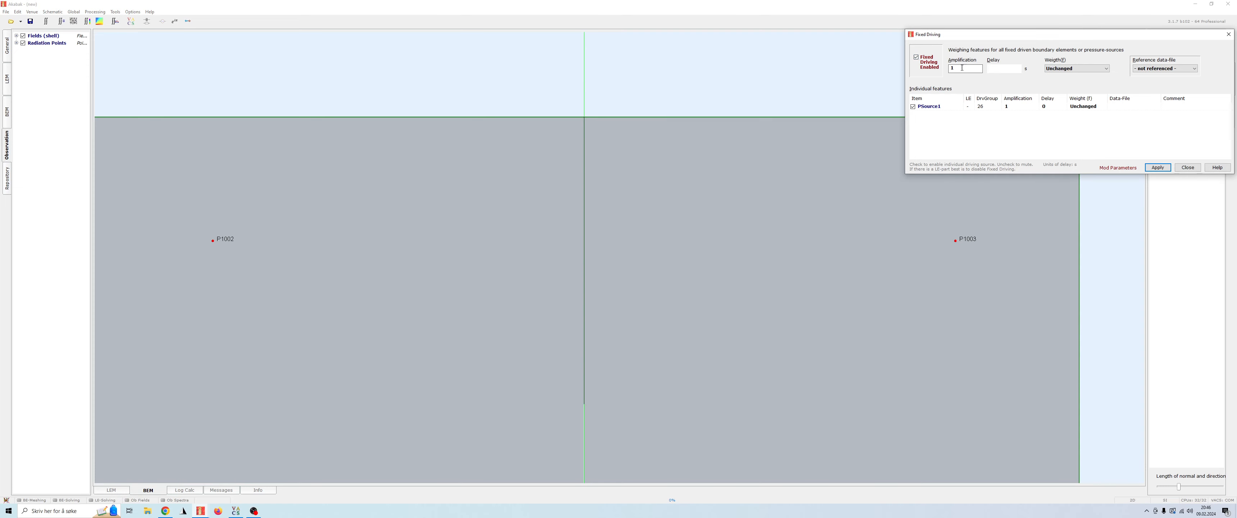
- Set the fixed driving weight to Divide by jw, then apply and close the settings
click(1064, 71)
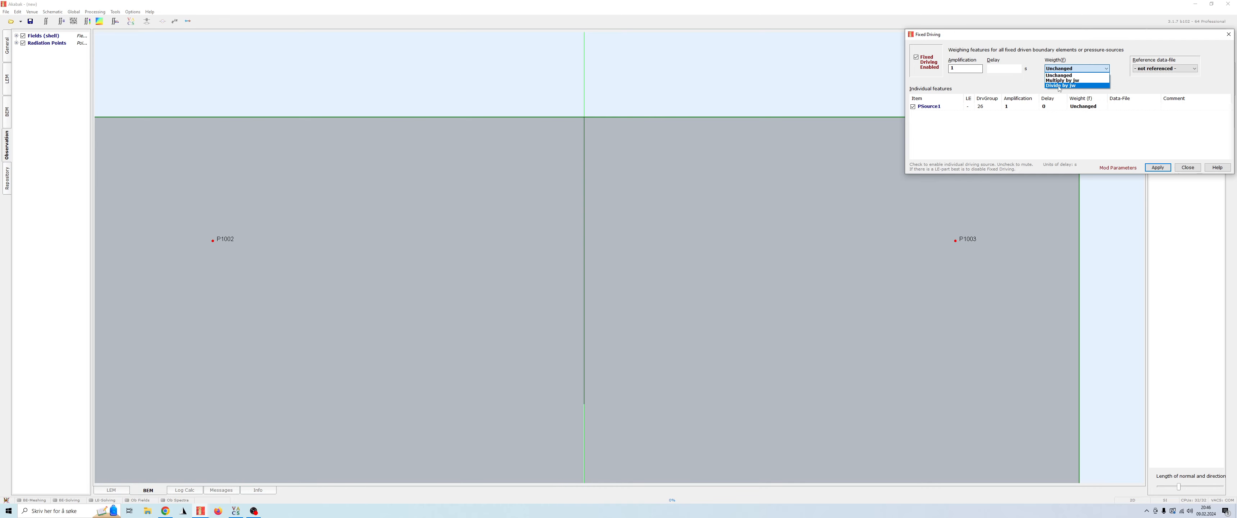
click(1068, 75)
click(1068, 69)
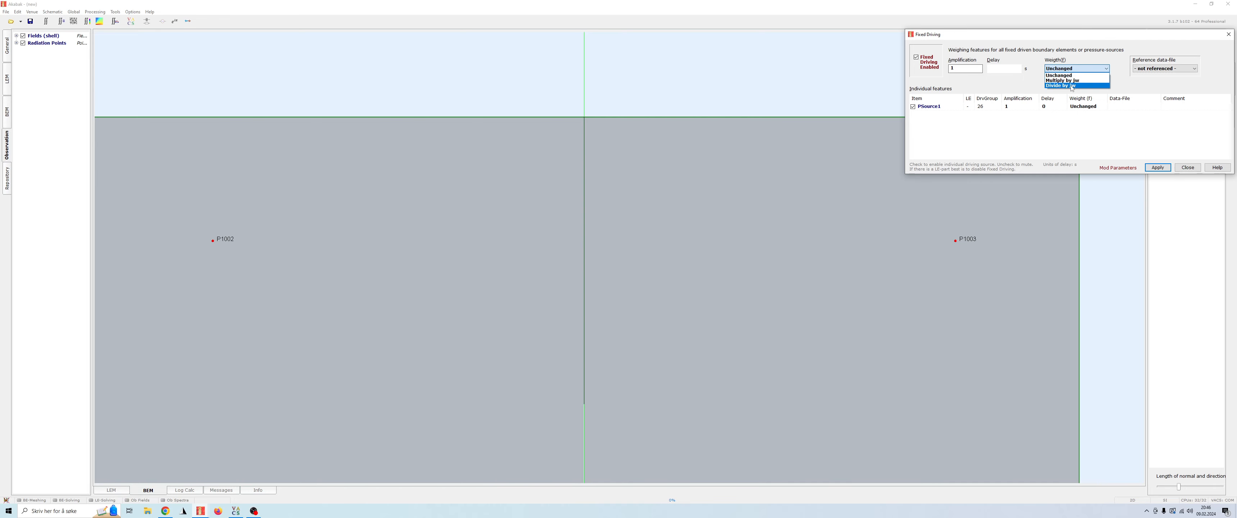
click(1059, 70)
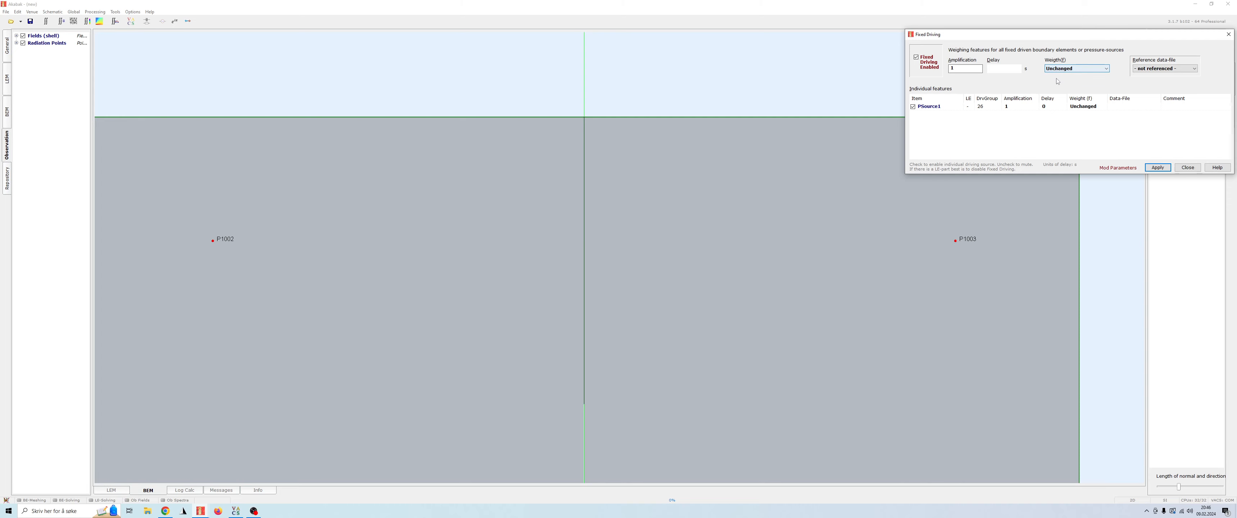
click(1062, 71)
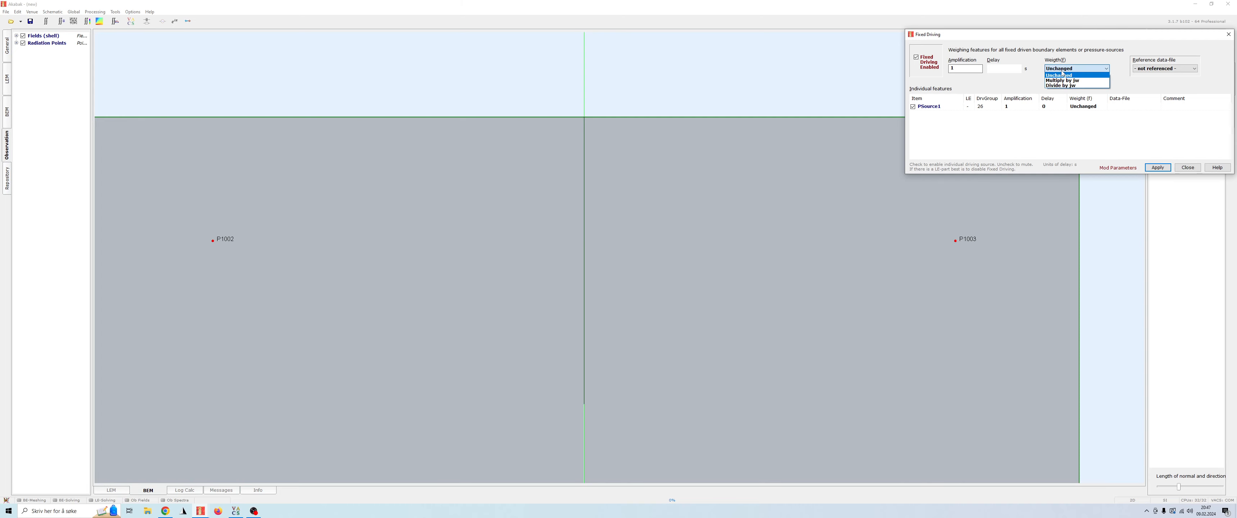
click(1061, 86)
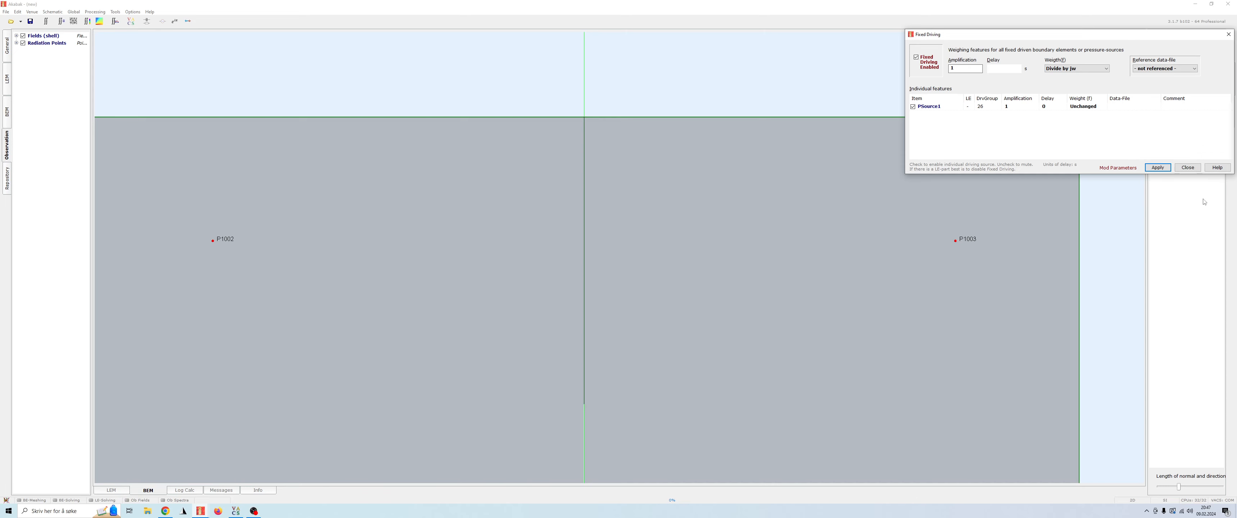
click(1154, 169)
click(1188, 167)
- Fit the whole room in view and calculate the complete simulation
scroll(713, 179, down, 13)
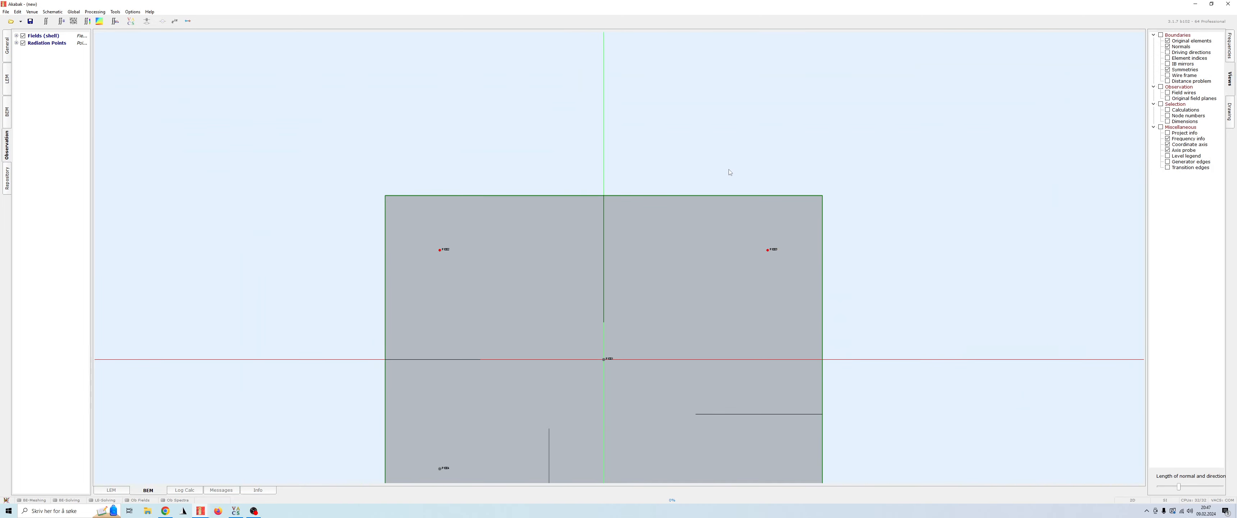
right_drag(719, 307, 725, 192)
scroll(722, 146, up, 1)
scroll(722, 146, down, 3)
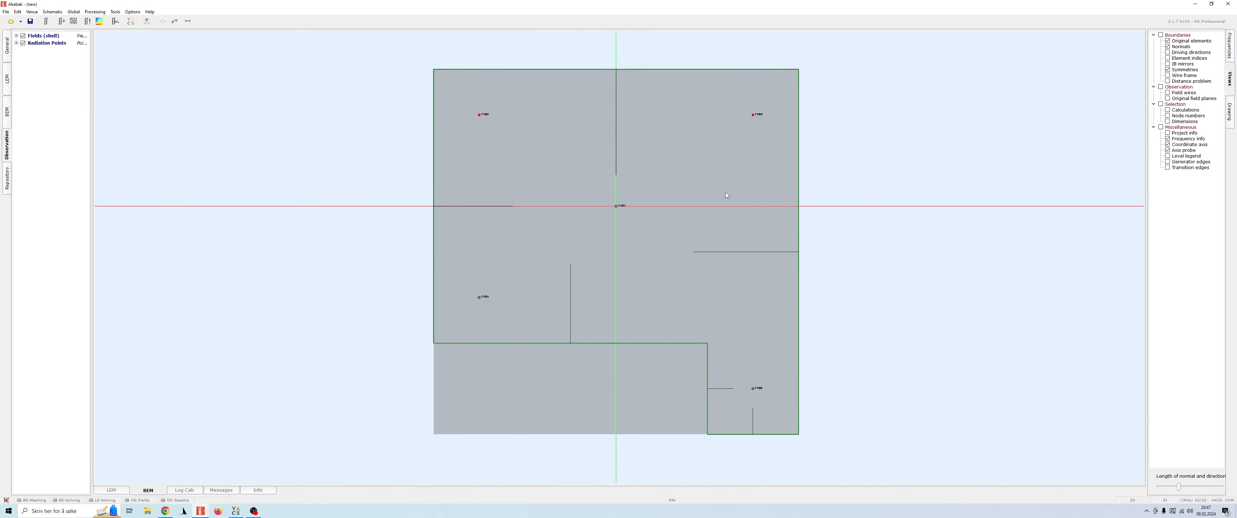
scroll(726, 192, down, 1)
right_drag(672, 234, 663, 254)
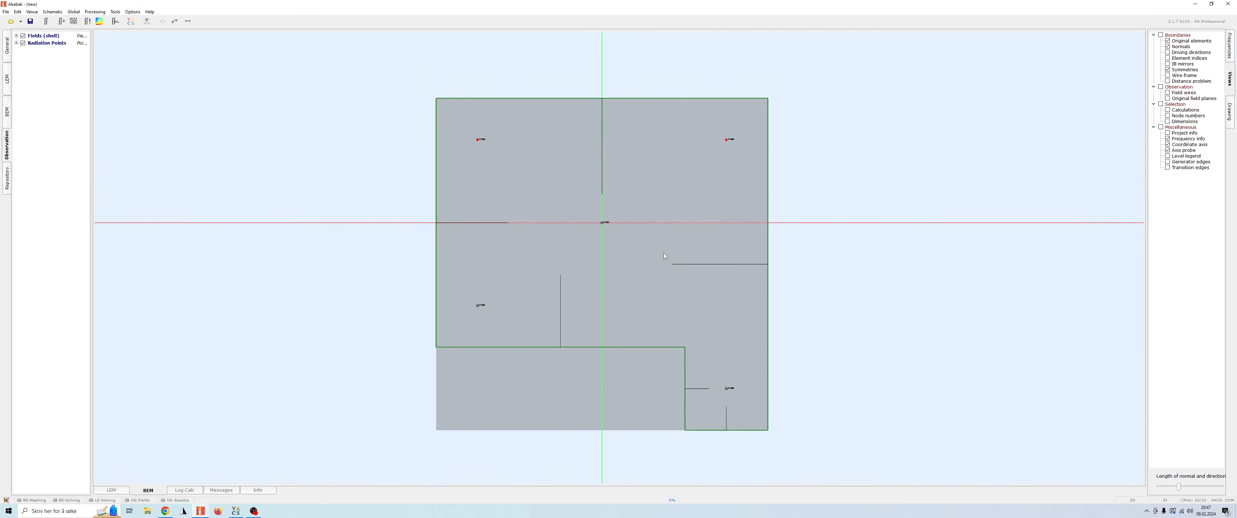
click(94, 11)
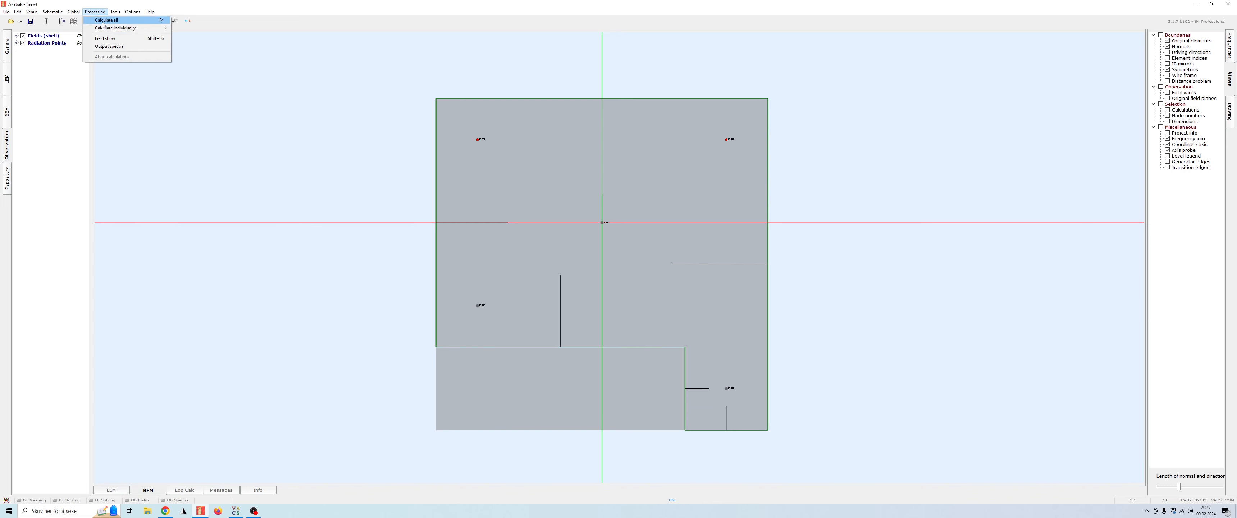
click(103, 24)
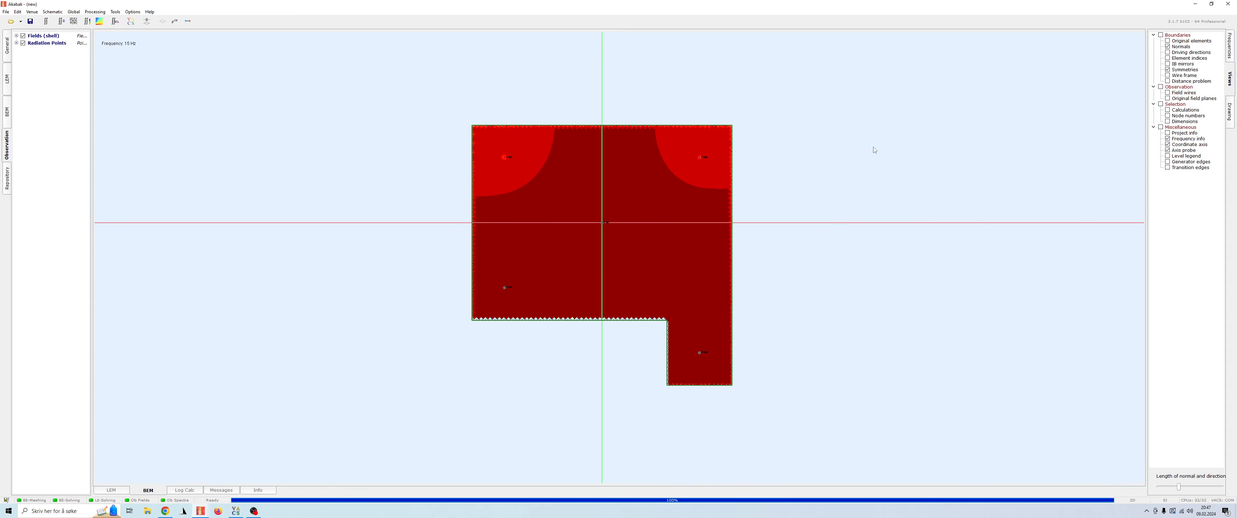
- Browse the calculated pressure field at frequencies from 18.447 Hz up to 53.244 Hz
click(1231, 52)
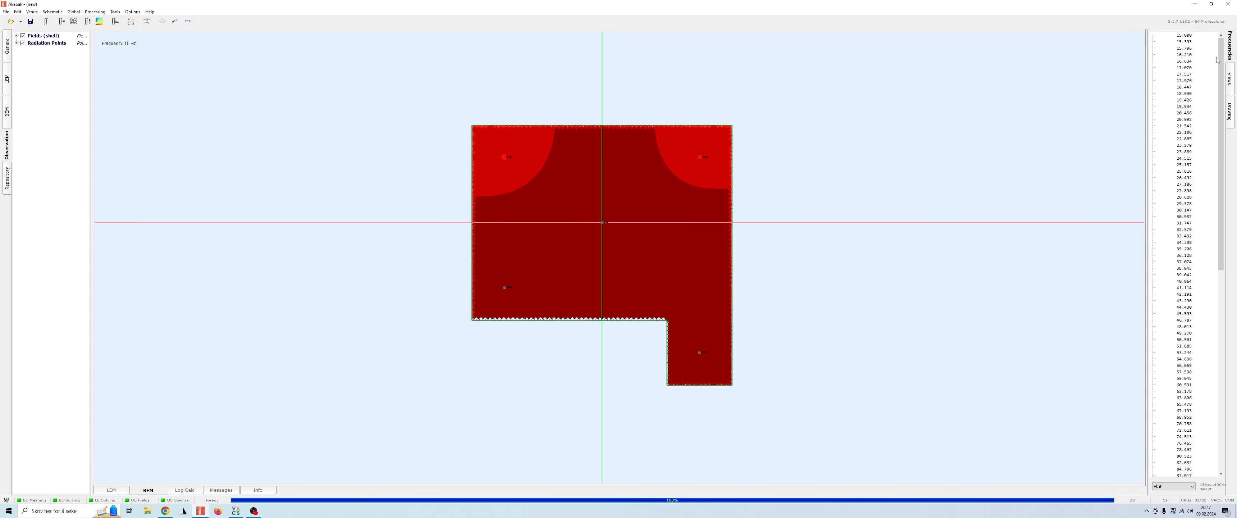
drag(1218, 60, 1220, 201)
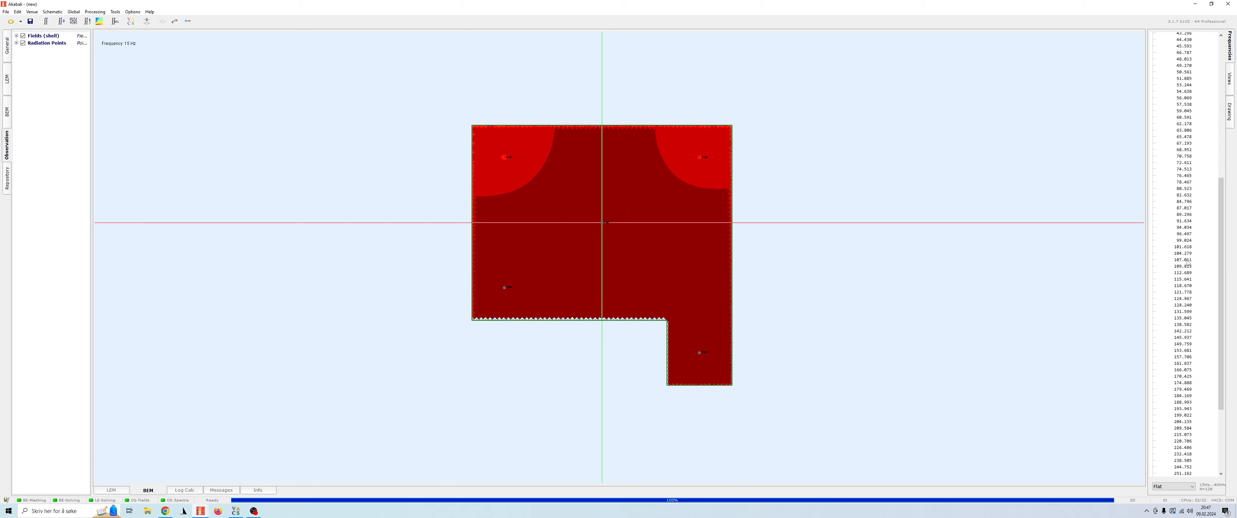
scroll(1187, 262, up, 7)
click(1188, 87)
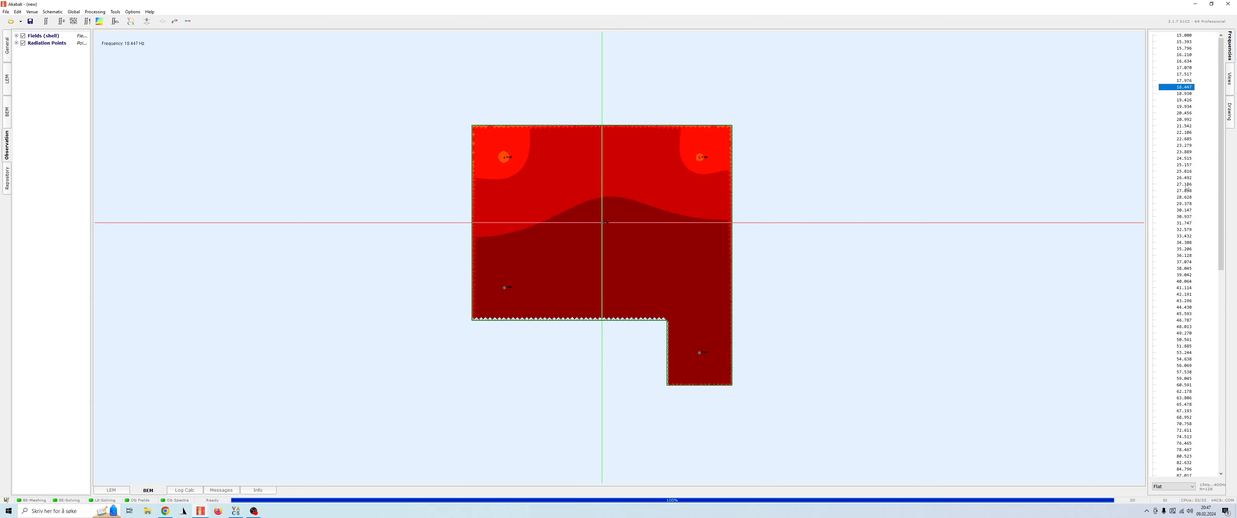
click(1183, 185)
scroll(1183, 188, down, 4)
click(1182, 217)
click(1179, 275)
scroll(1179, 298, down, 4)
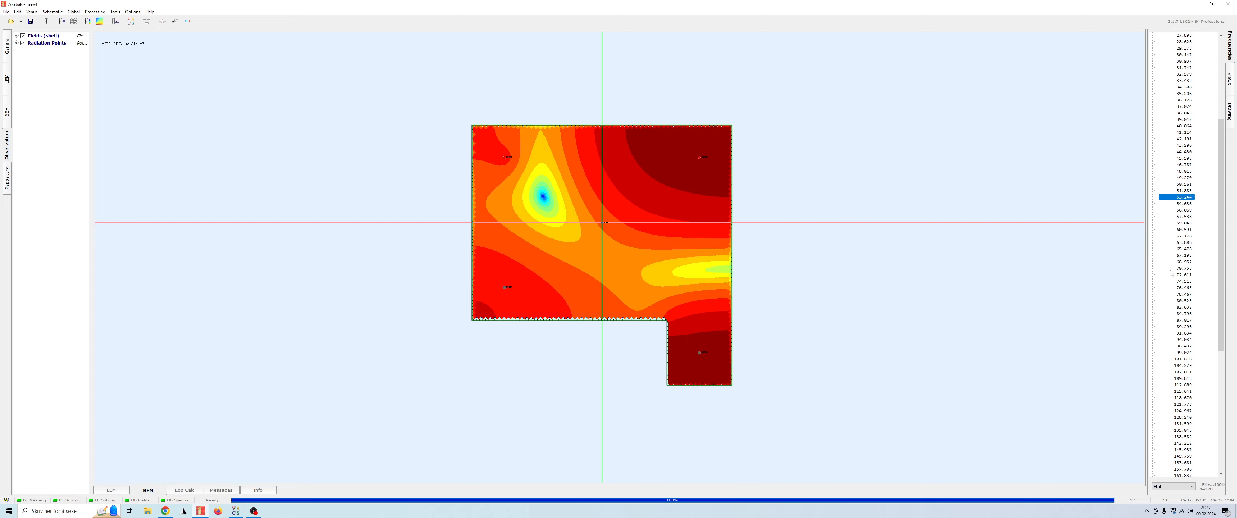
- Examine the pressure field at progressively higher frequencies, ending at 161.837 Hz
click(1182, 284)
click(1183, 348)
scroll(1184, 336, down, 4)
click(1183, 320)
click(1181, 372)
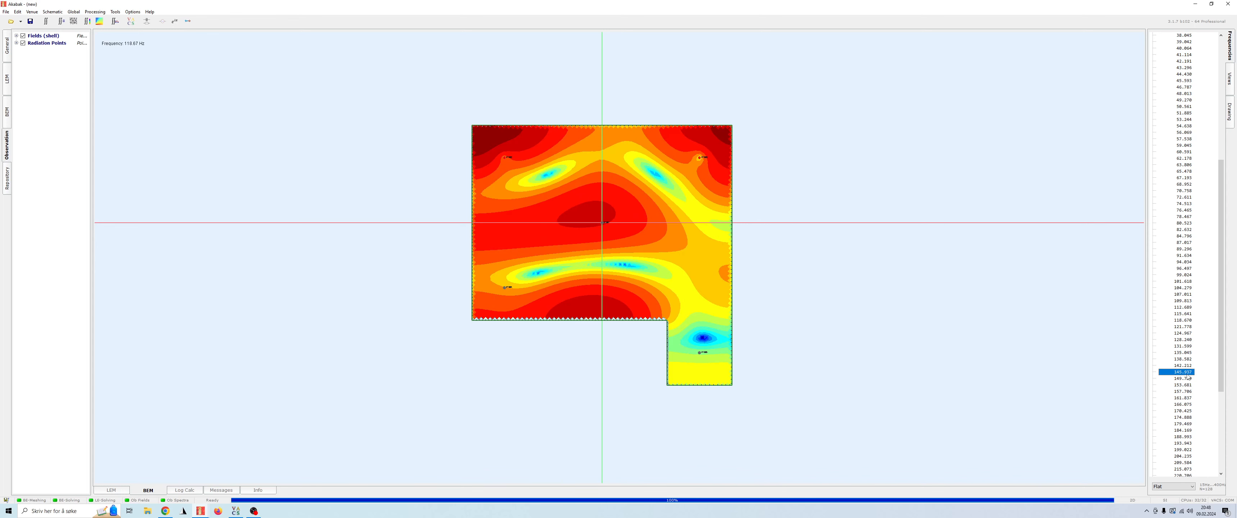
click(1179, 398)
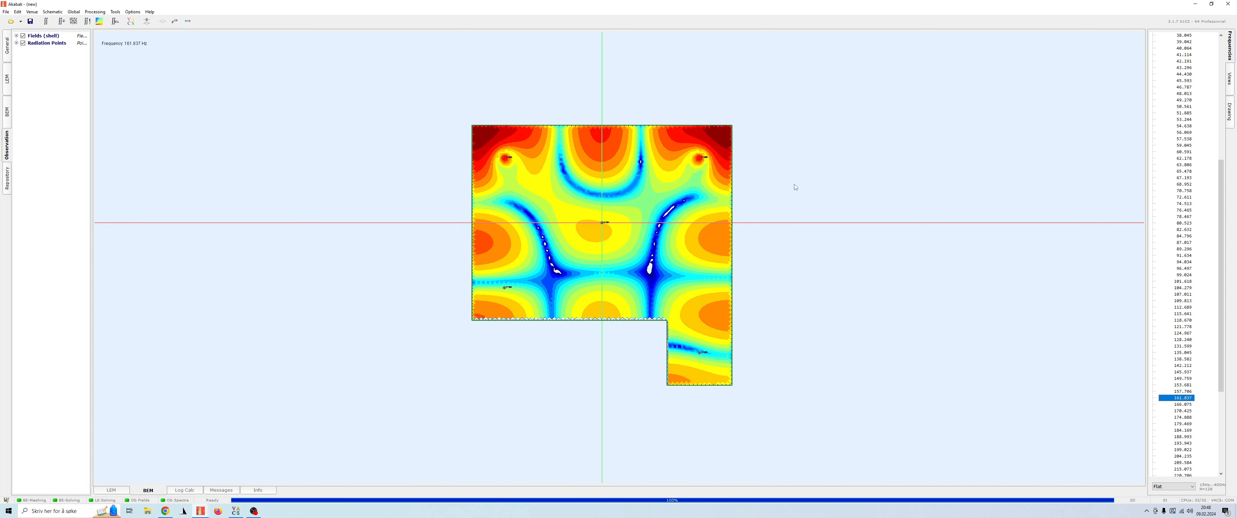
- Turn on the level legend for the field plot and enlarge the view of the room
click(1231, 79)
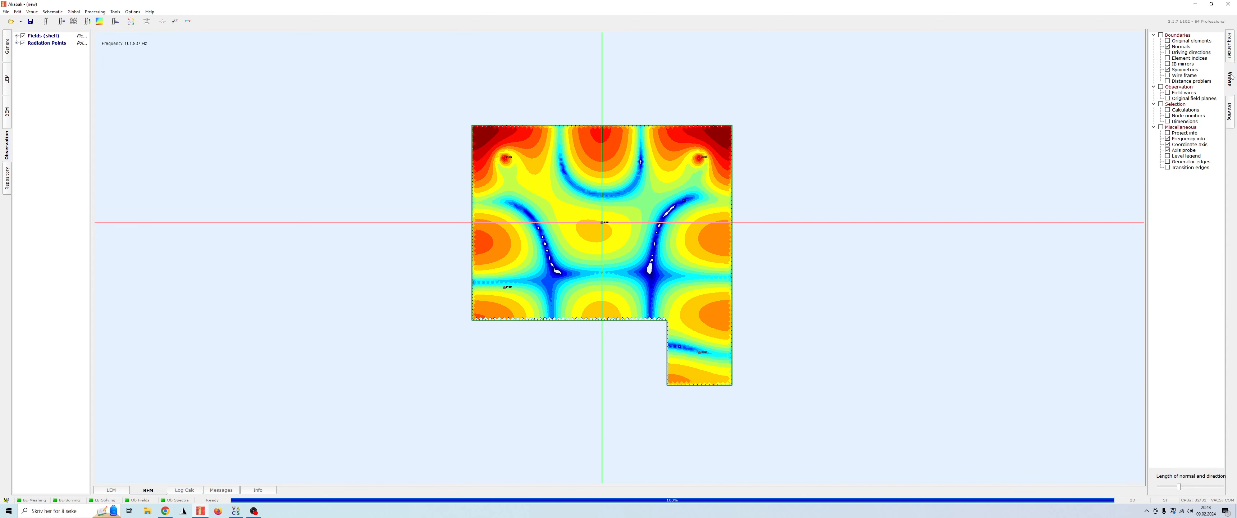
click(1167, 157)
scroll(649, 243, up, 3)
drag(660, 247, 745, 241)
scroll(746, 261, up, 2)
scroll(747, 258, down, 1)
scroll(745, 250, up, 1)
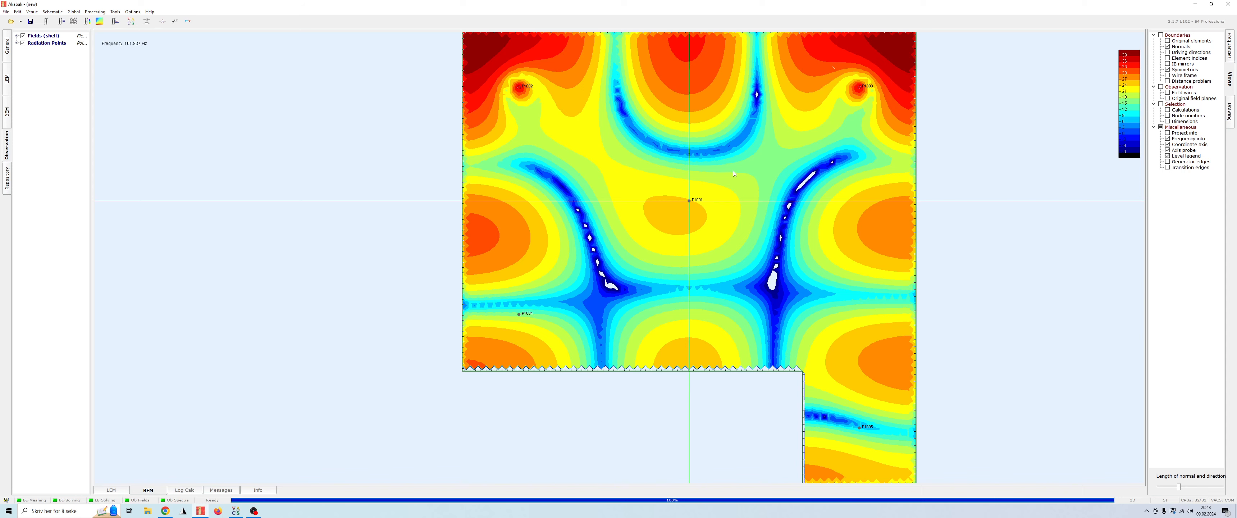
- Bring back the frequency list and view the room's pressure field at progressively lower frequencies from 87.017 Hz down to 25.197 Hz
click(1229, 45)
click(1189, 243)
scroll(1191, 241, up, 6)
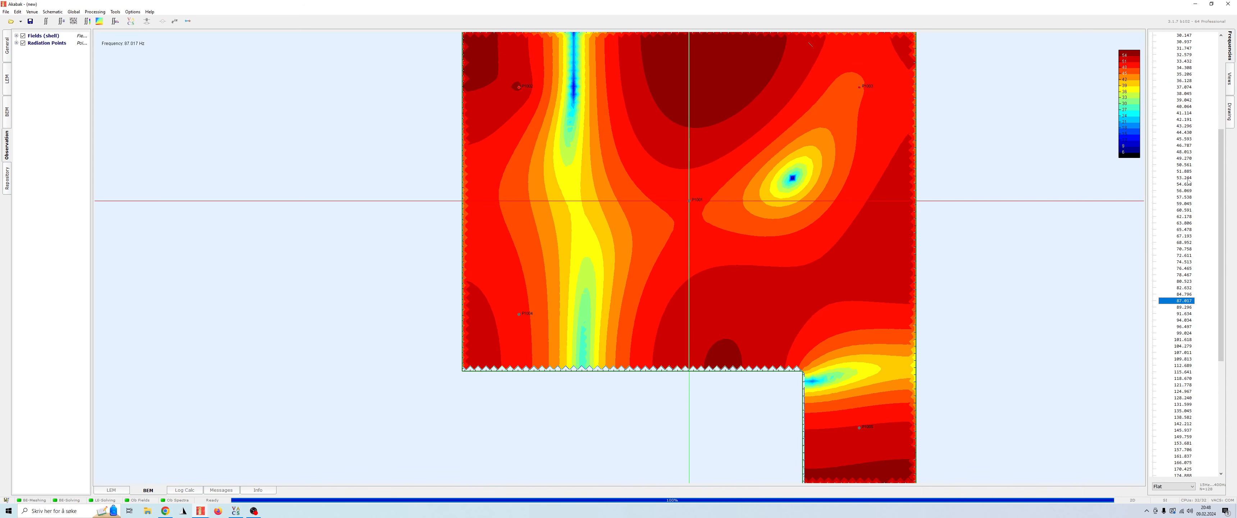
click(1201, 139)
scroll(1189, 148, up, 1)
click(1188, 146)
click(1191, 106)
click(1196, 66)
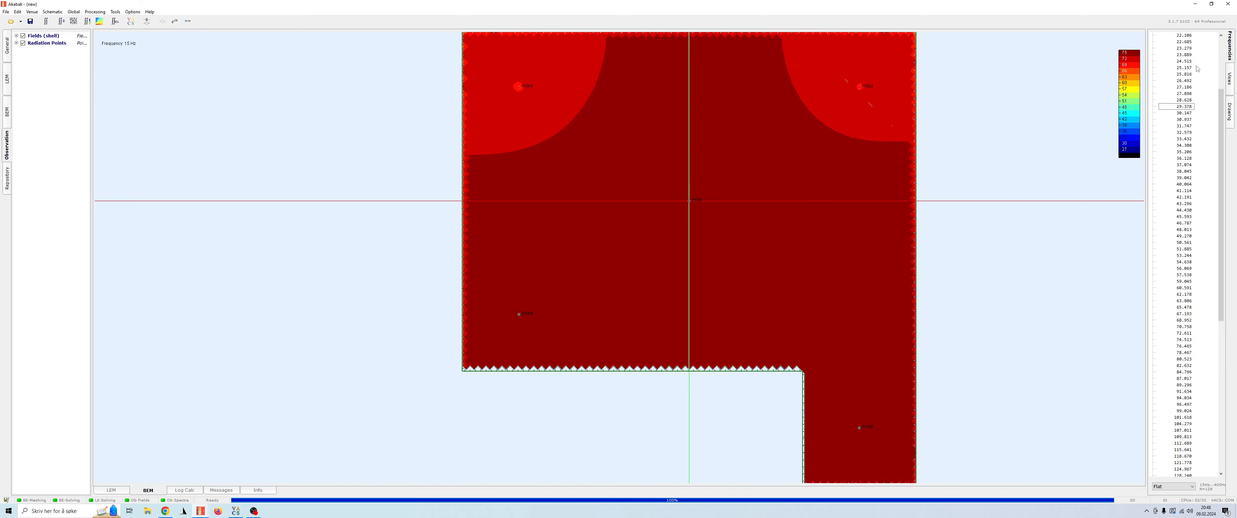
- Examine the pressure field at the lowest frequencies, from 23.279 Hz down to 15 Hz
click(1189, 48)
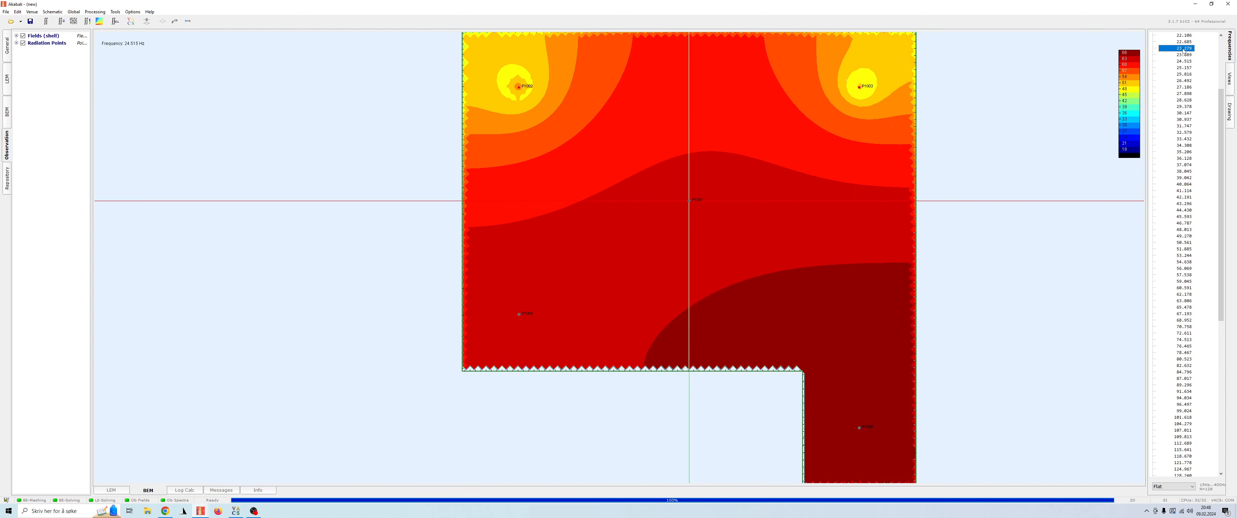
scroll(1192, 138, up, 3)
scroll(1192, 138, up, 2)
click(1186, 80)
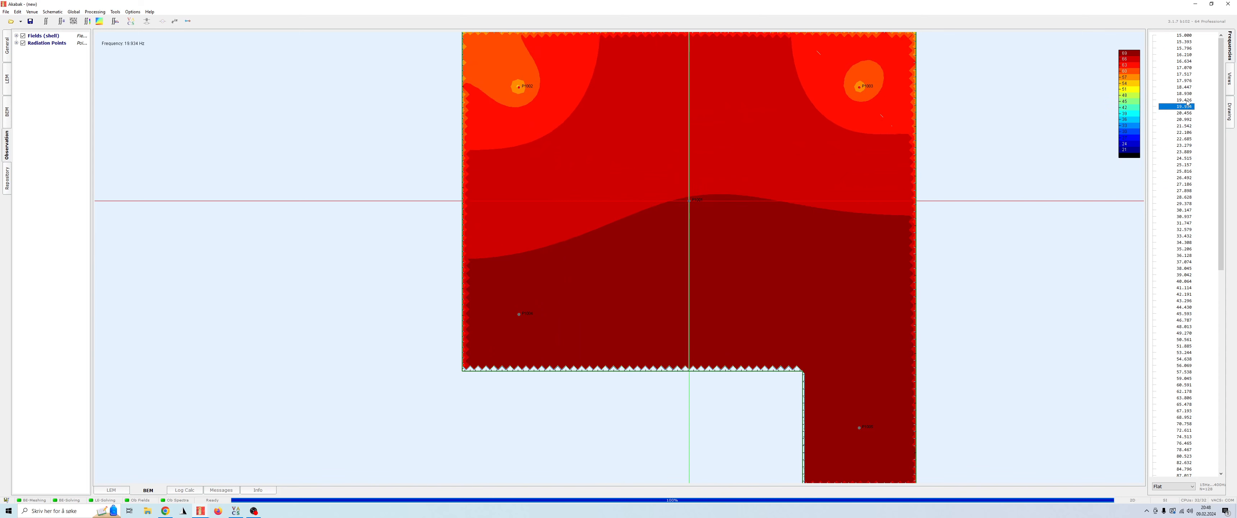
click(1185, 62)
click(1184, 36)
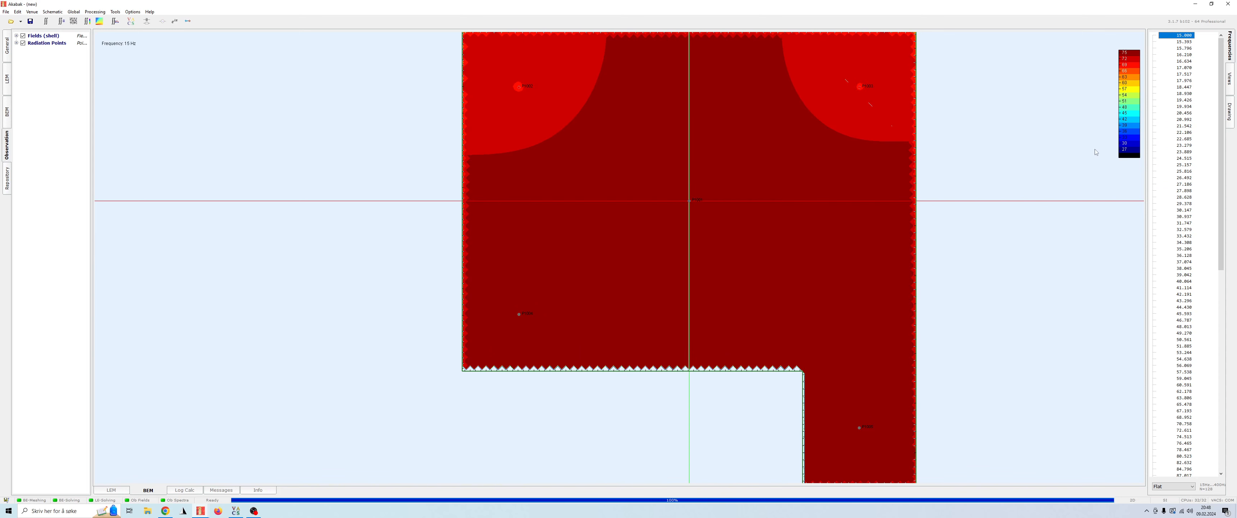
- Step the field plot up through the frequencies again, including 27.898 Hz and 121.770 Hz, up to 142.212 Hz
click(1183, 125)
click(1179, 191)
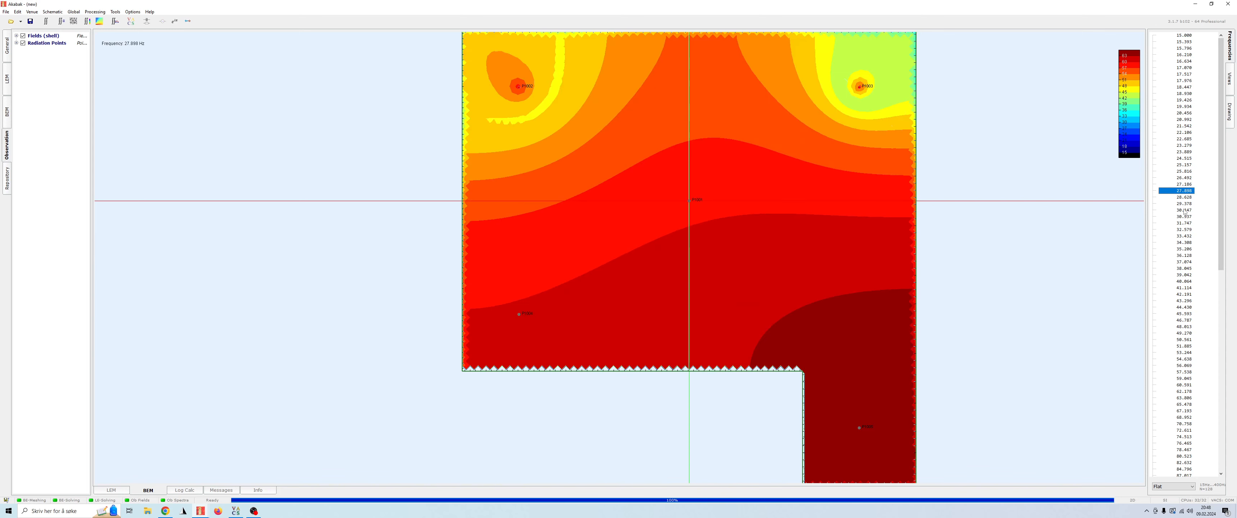
scroll(1176, 218, down, 9)
scroll(1175, 218, down, 5)
click(1172, 243)
click(1171, 287)
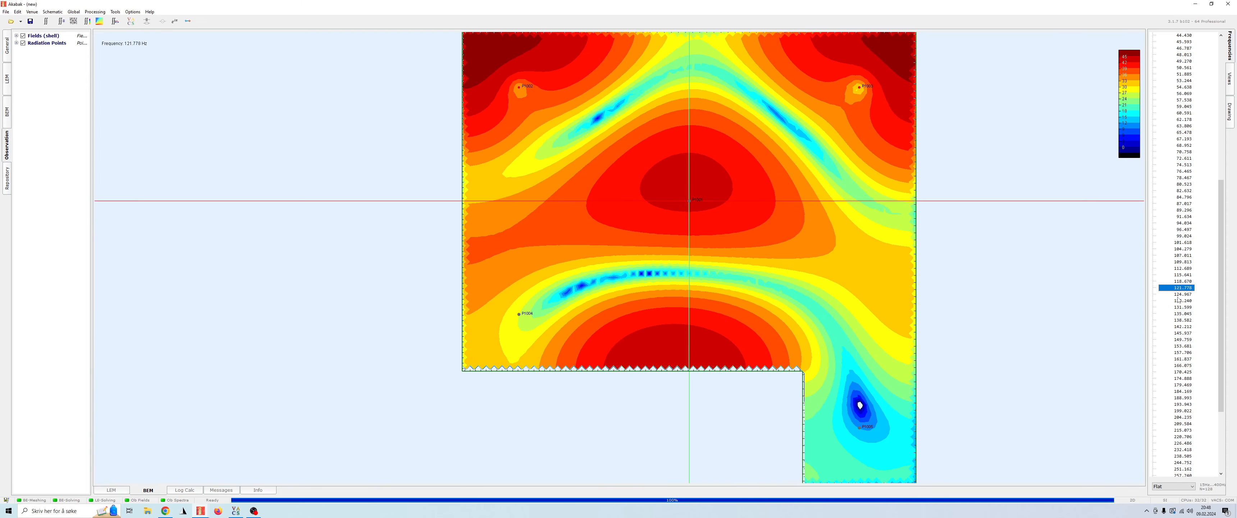
click(1170, 313)
click(1168, 326)
- Examine the modal pattern of the pressure field at rising frequencies above 142.212 Hz, up to 232.418 Hz
scroll(1170, 325, down, 1)
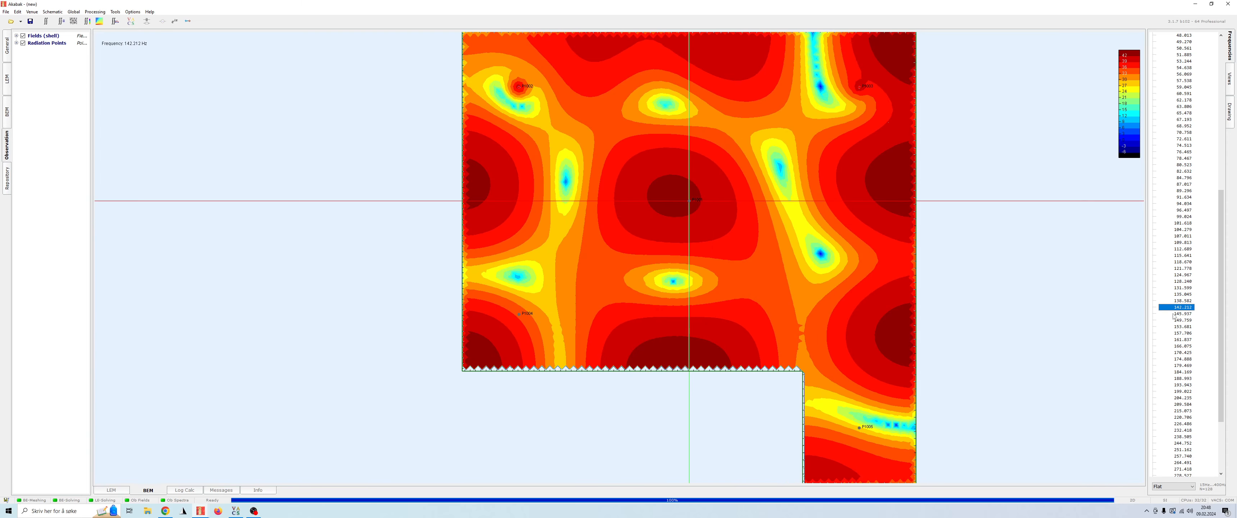
click(1173, 314)
click(1173, 327)
click(1173, 339)
click(1174, 359)
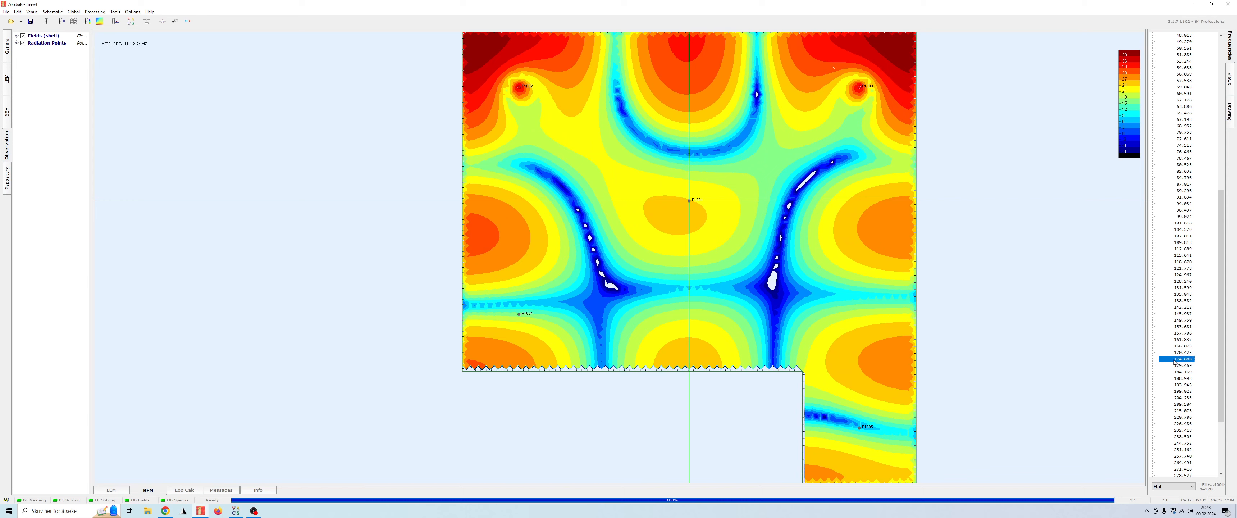
click(1171, 390)
scroll(1172, 345, down, 2)
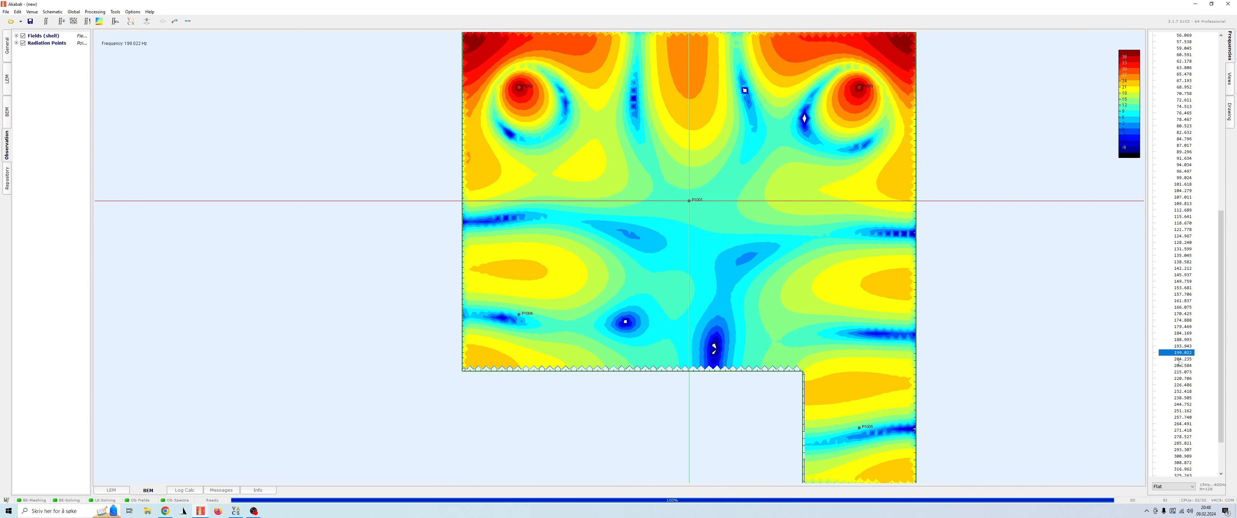
click(1178, 359)
click(1177, 366)
click(1177, 378)
click(1175, 385)
click(1175, 392)
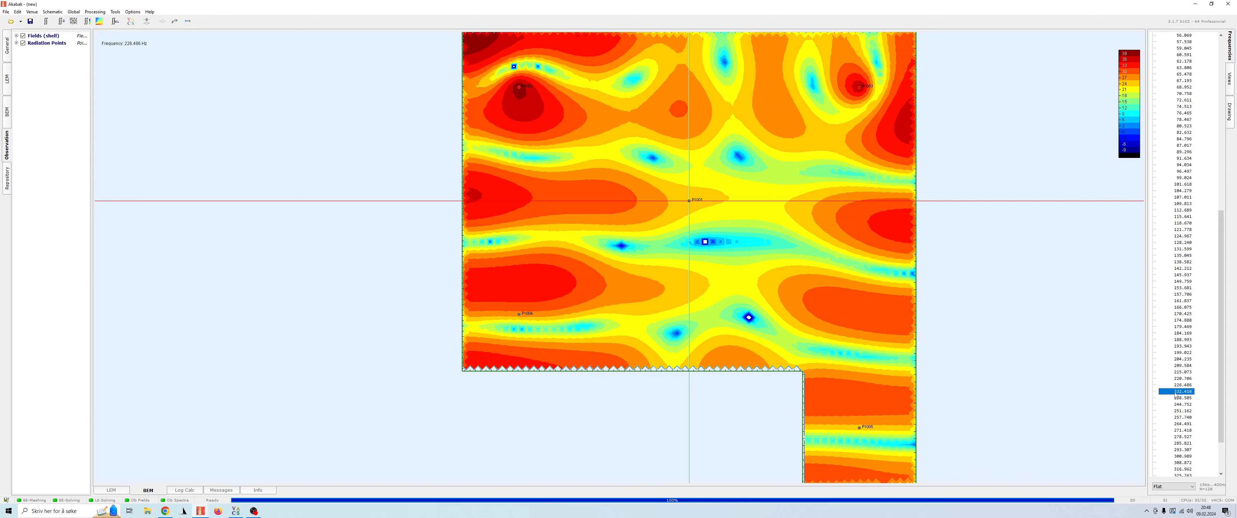
- Continue viewing the pressure field at higher frequencies, including 264.491 Hz and 333.782 Hz, ending at 370.148 Hz
click(1175, 398)
click(1175, 411)
click(1175, 425)
scroll(1176, 426, down, 2)
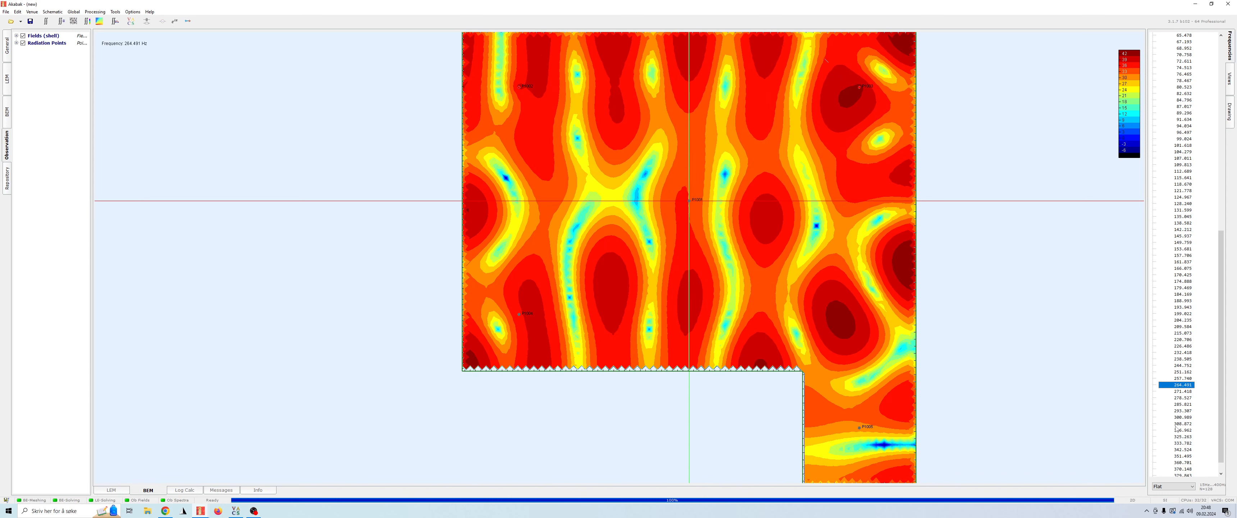
click(1176, 397)
click(1177, 411)
click(1179, 424)
click(1181, 437)
click(1181, 443)
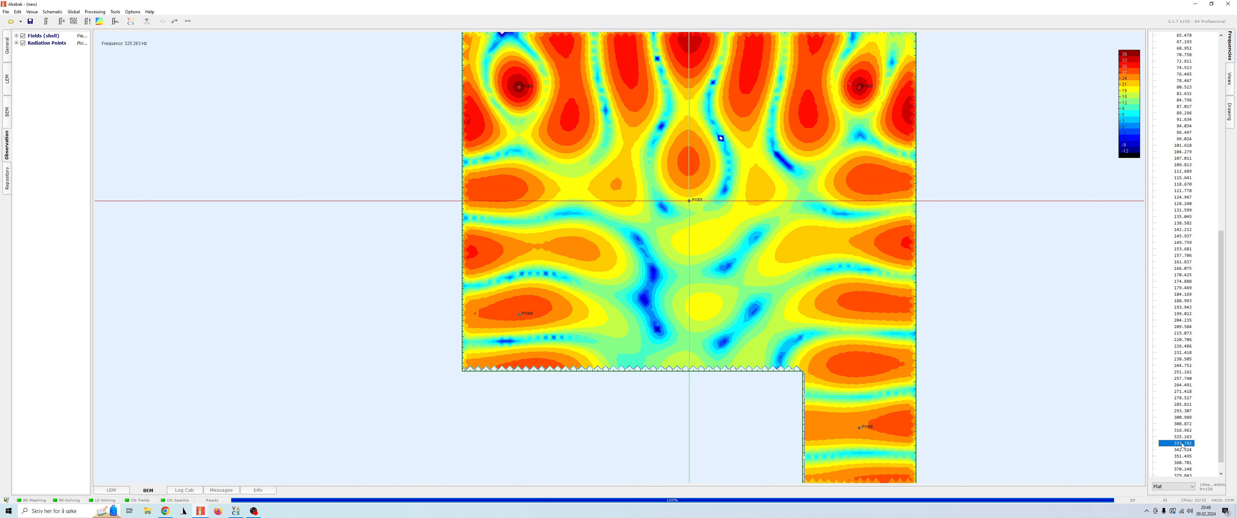
scroll(1182, 443, down, 1)
click(1182, 434)
click(1182, 441)
click(1181, 454)
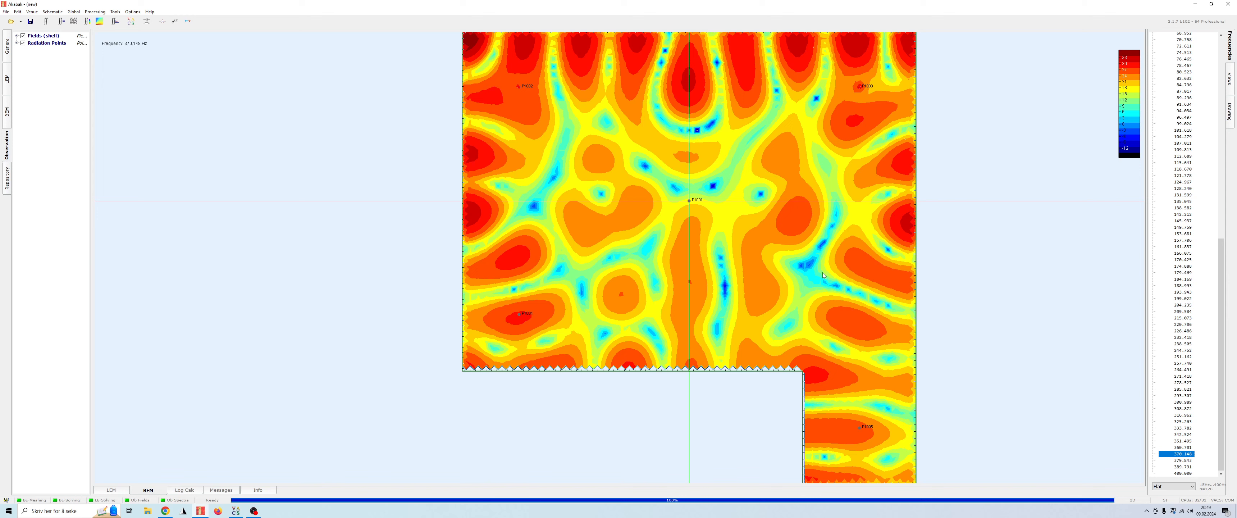
- Show the whole room in view and display its pressure field at 101.618 Hz
scroll(667, 204, down, 1)
scroll(667, 204, up, 1)
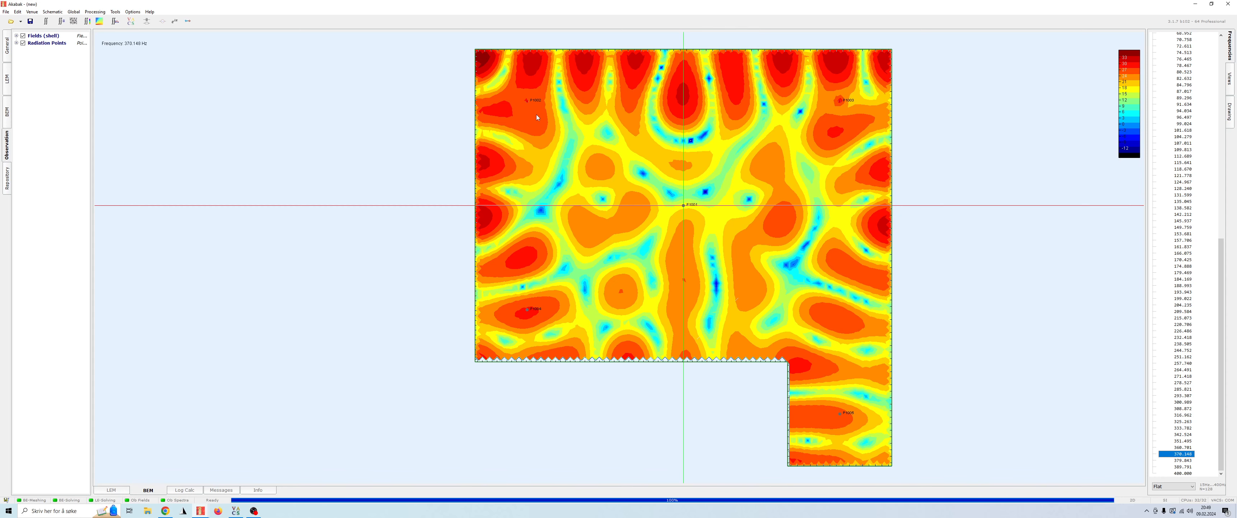
click(1183, 130)
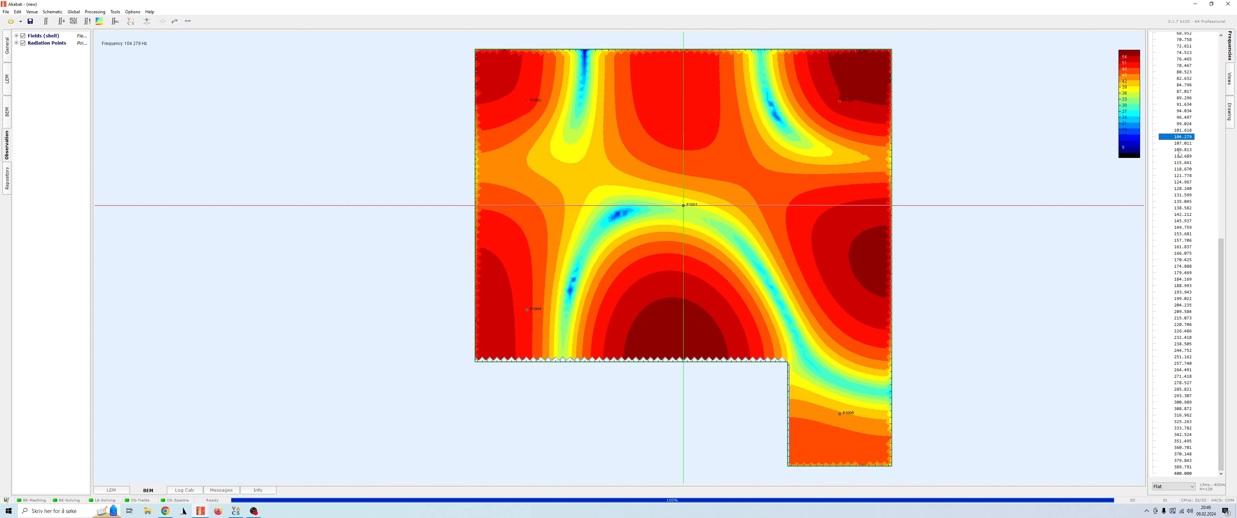
scroll(1182, 144, up, 16)
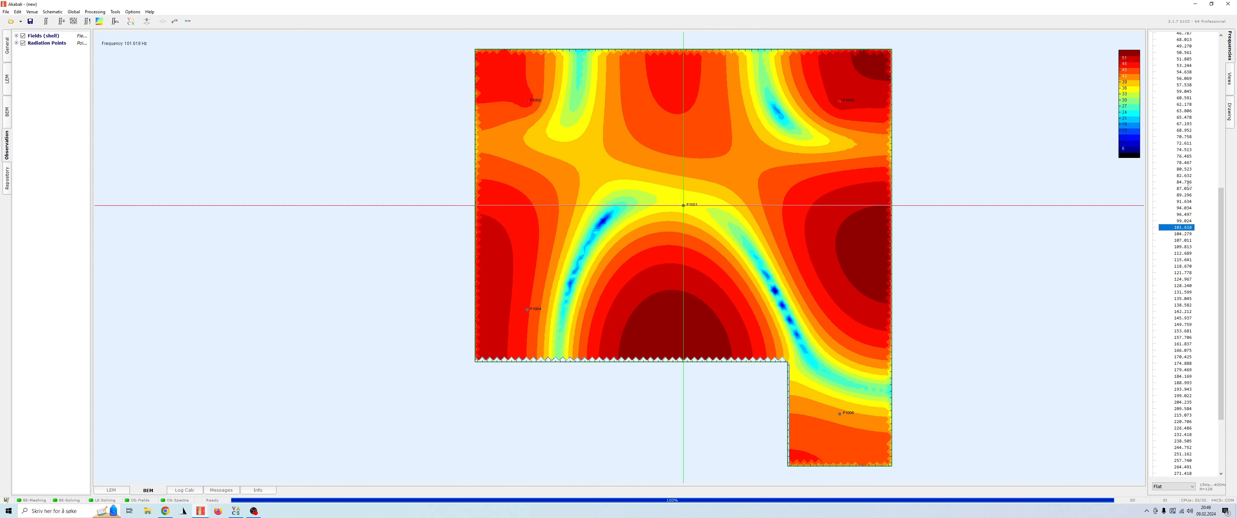
scroll(1187, 187, up, 4)
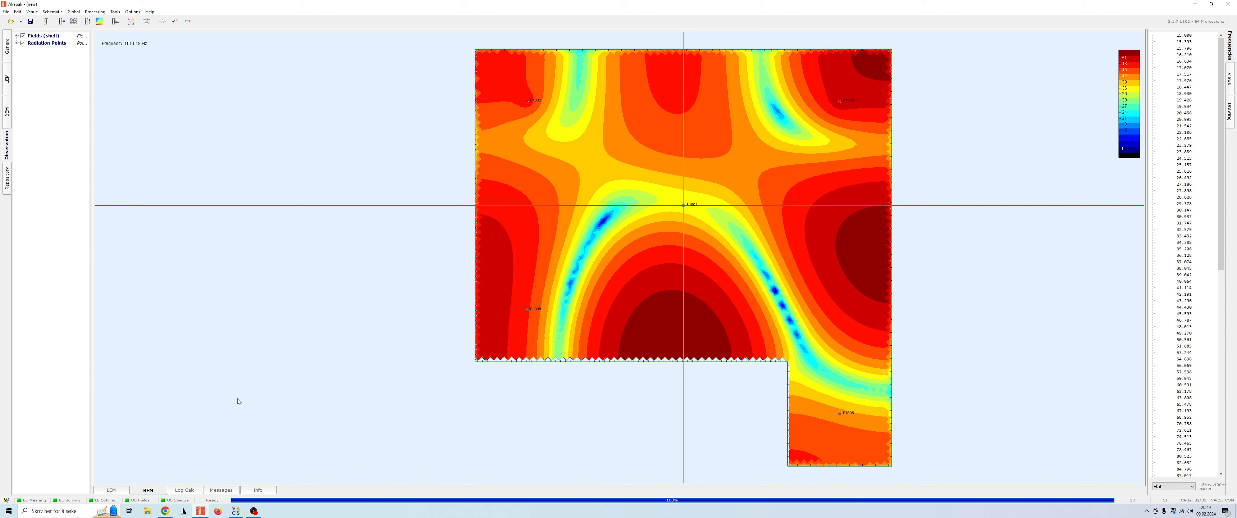
- Switch to VACS and set the minimum of the sound pressure graph's level axis to 0 dB
click(235, 511)
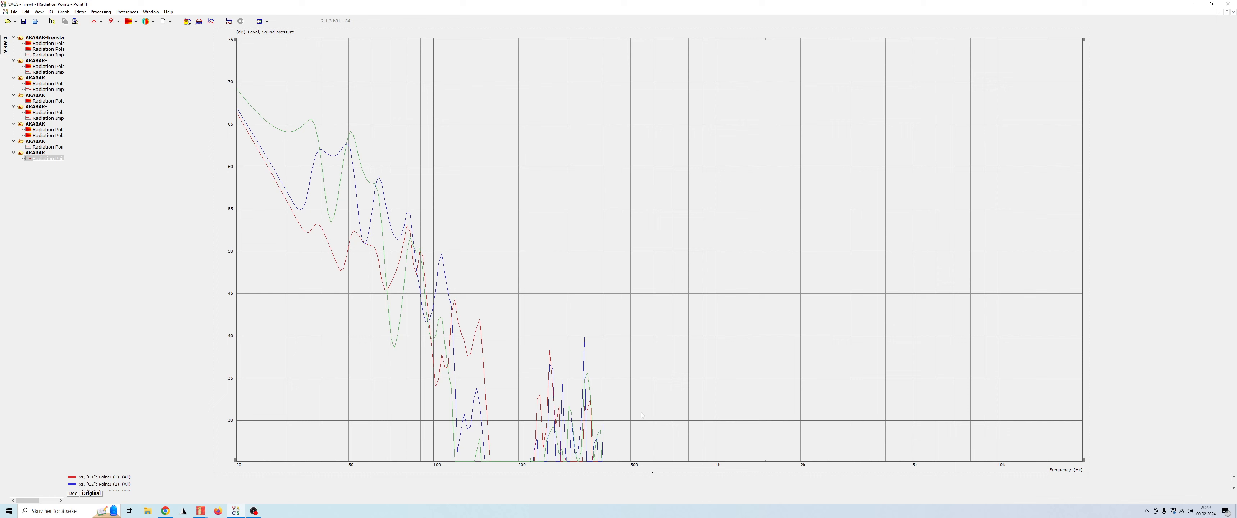
double_click(495, 260)
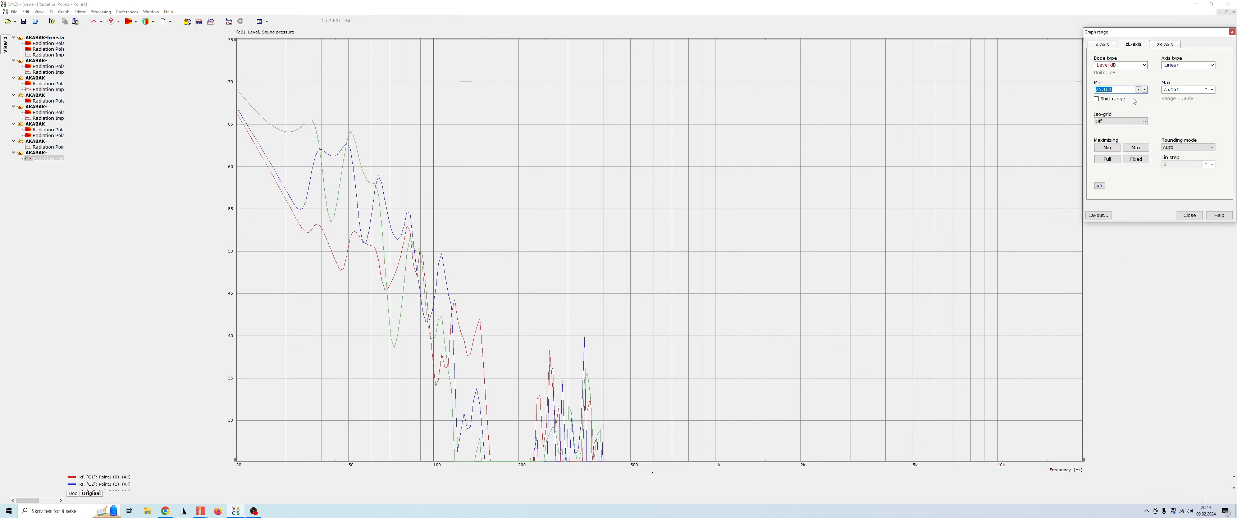
text(0)
key(Return)
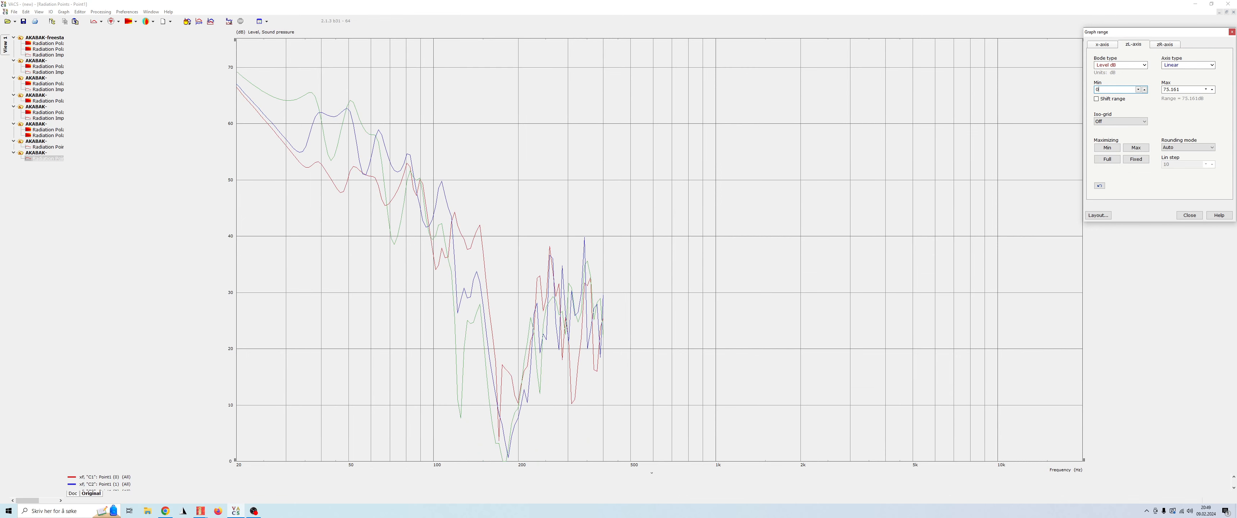
click(1186, 217)
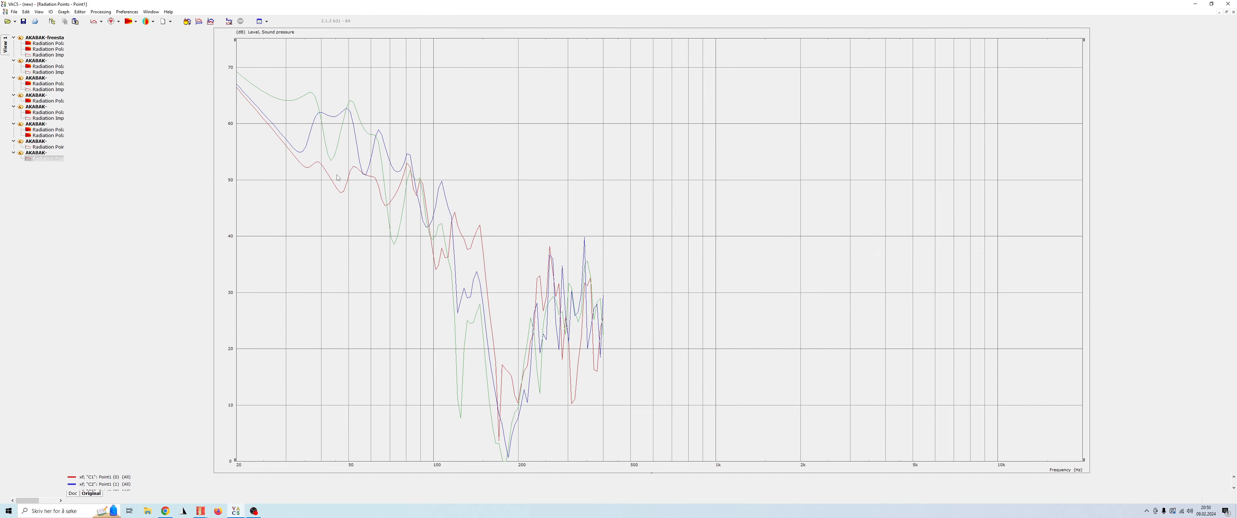
- Highlight the radiation point curves C1, C2 and C3 in turn to compare their sound pressure levels
scroll(128, 483, down, 1)
click(122, 483)
click(121, 478)
scroll(121, 478, up, 1)
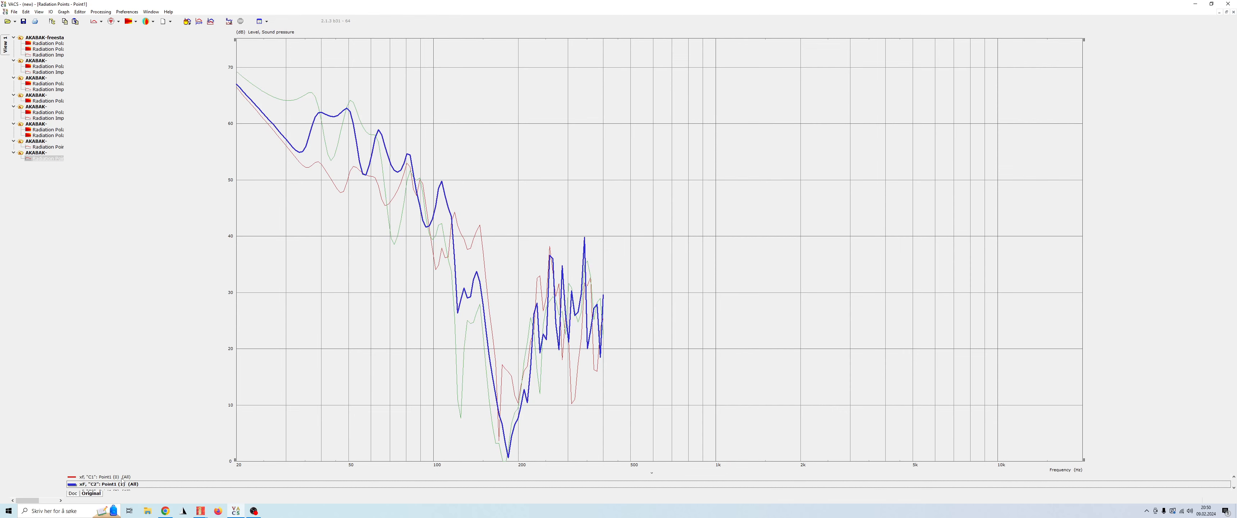
click(115, 476)
click(118, 483)
scroll(117, 484, down, 1)
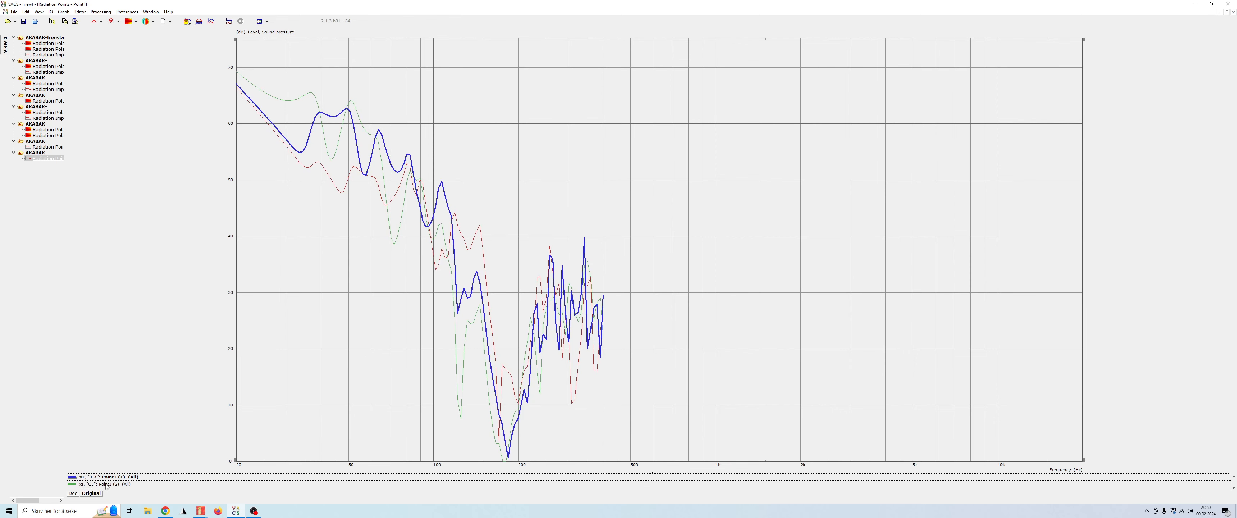
click(117, 484)
scroll(116, 479, up, 1)
click(116, 477)
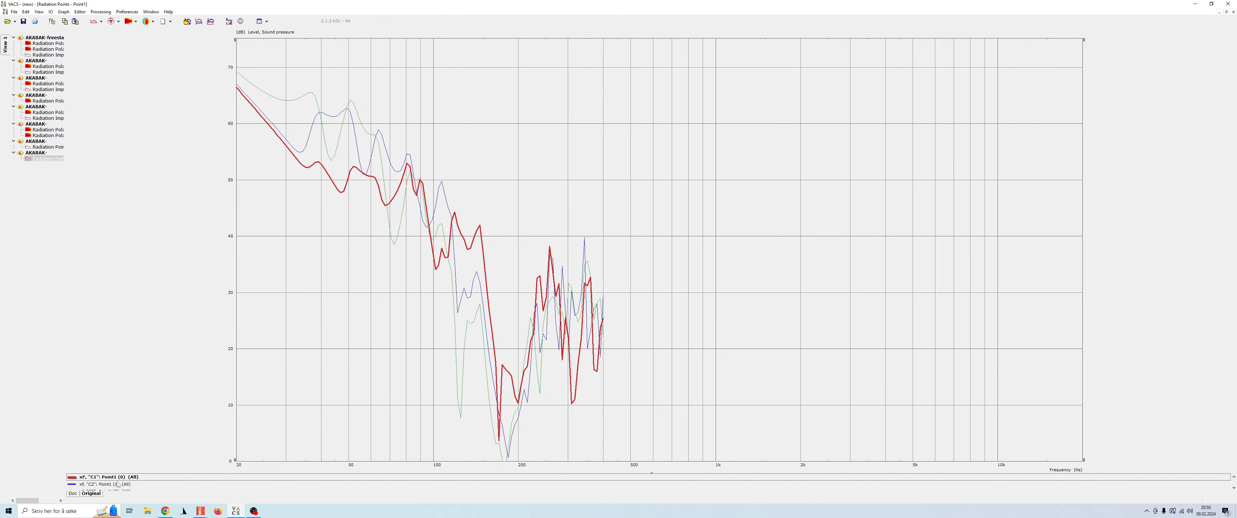
- Compare curves C2 and C3 once more and finish with curve C1 highlighted
scroll(117, 483, down, 1)
click(117, 477)
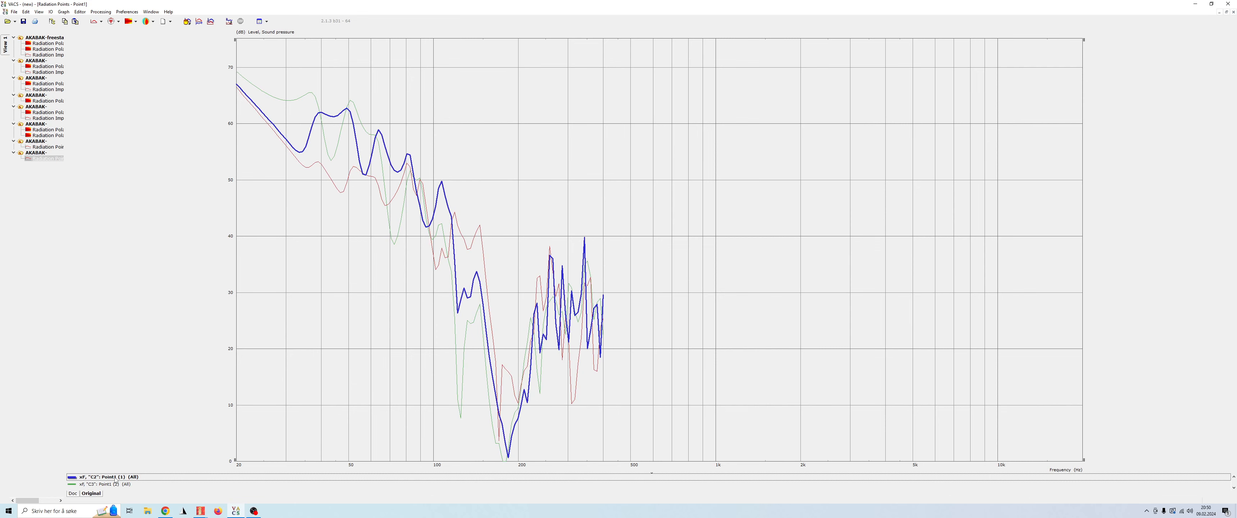
click(121, 484)
scroll(119, 485, up, 1)
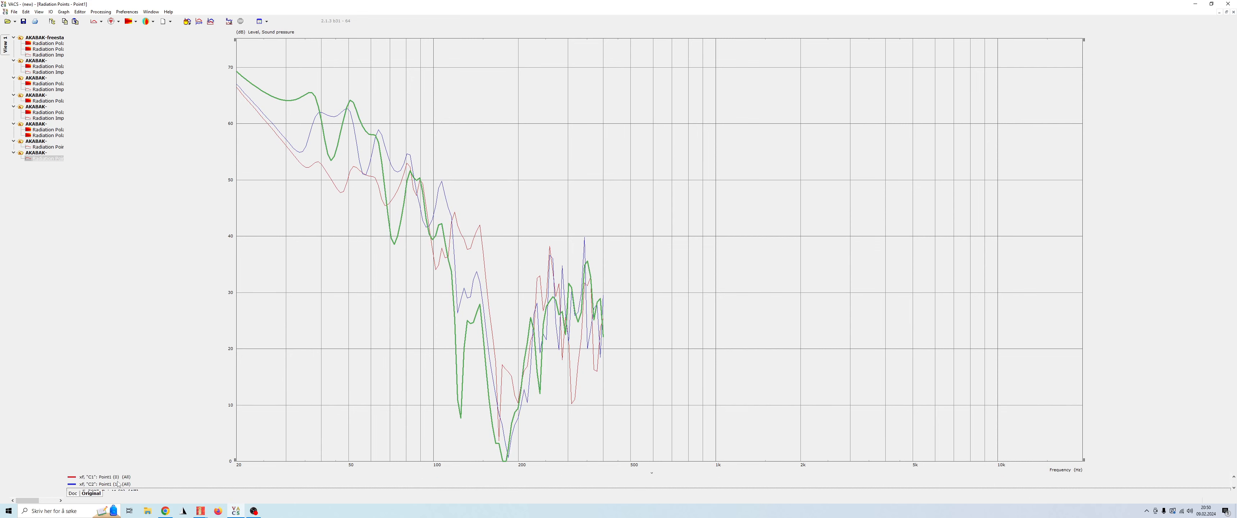
click(124, 484)
click(118, 476)
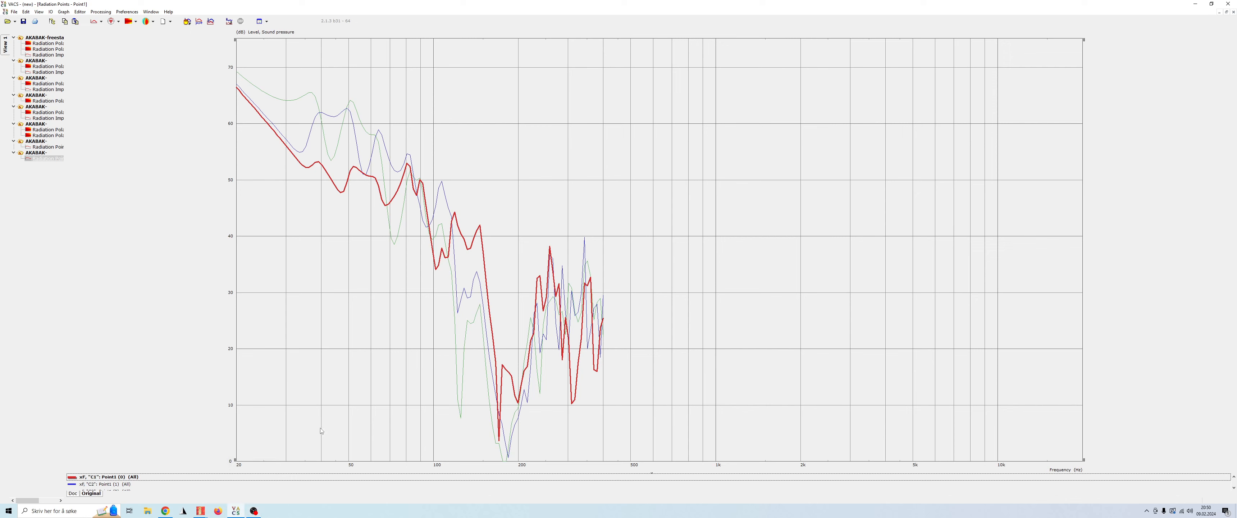
click(254, 511)
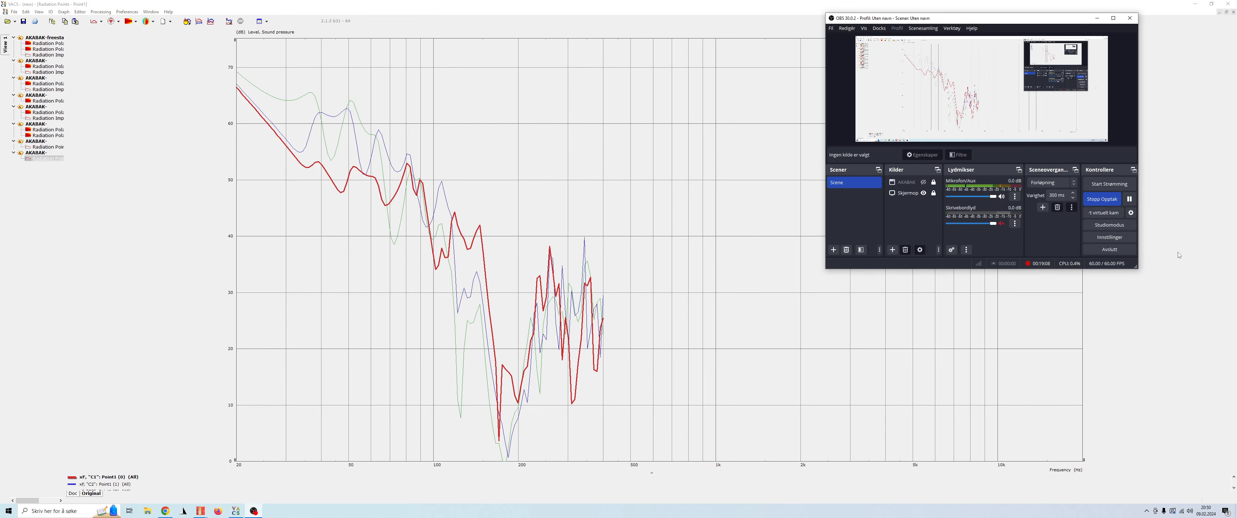